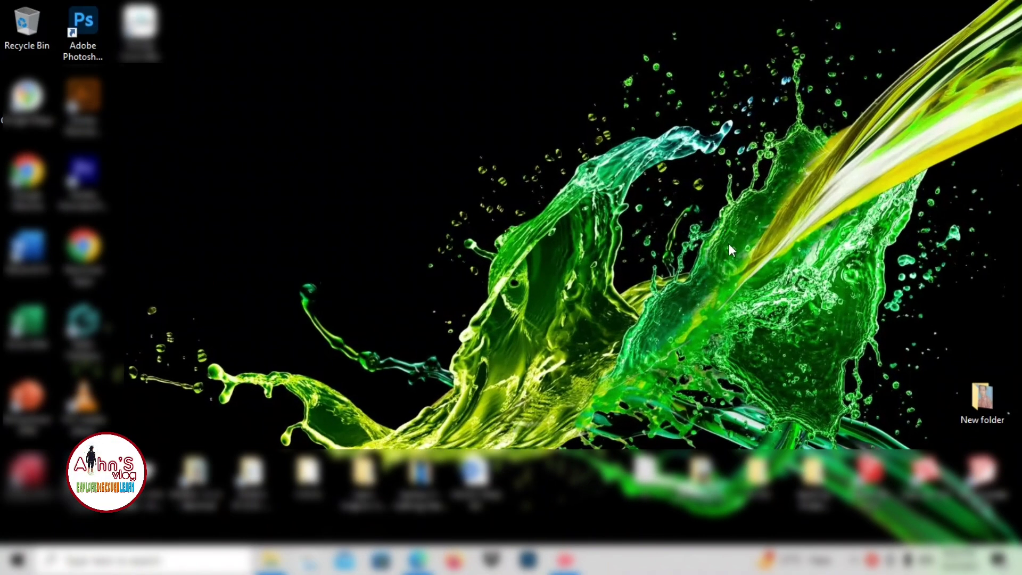
double_click(983, 407)
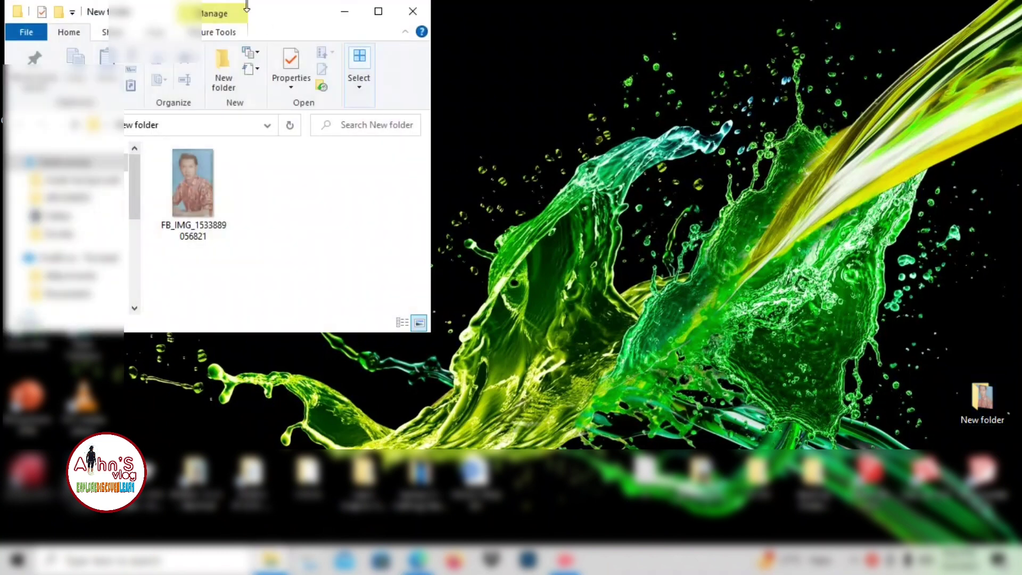
left_click_drag(282, 23, 850, 102)
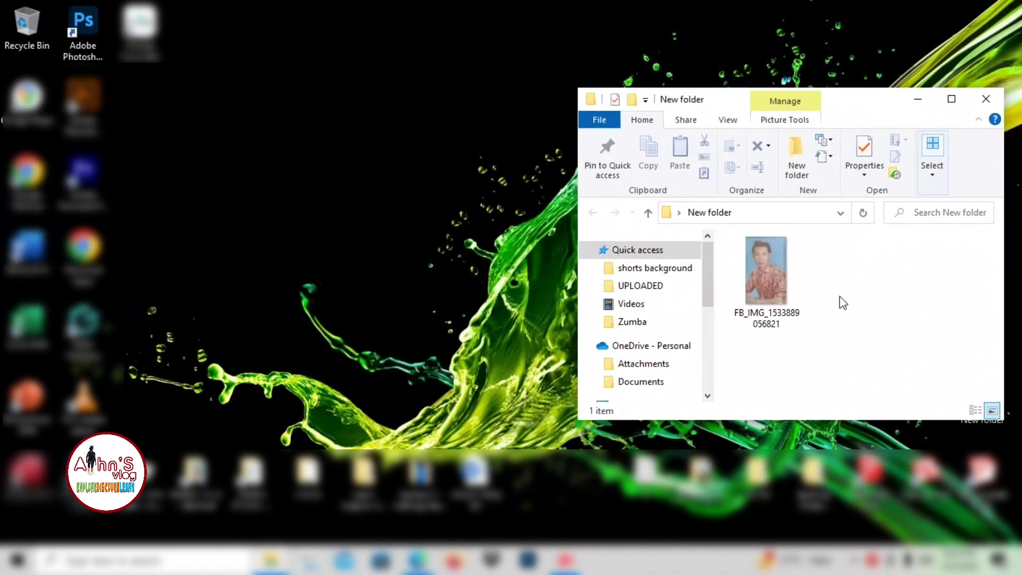
left_click(755, 273)
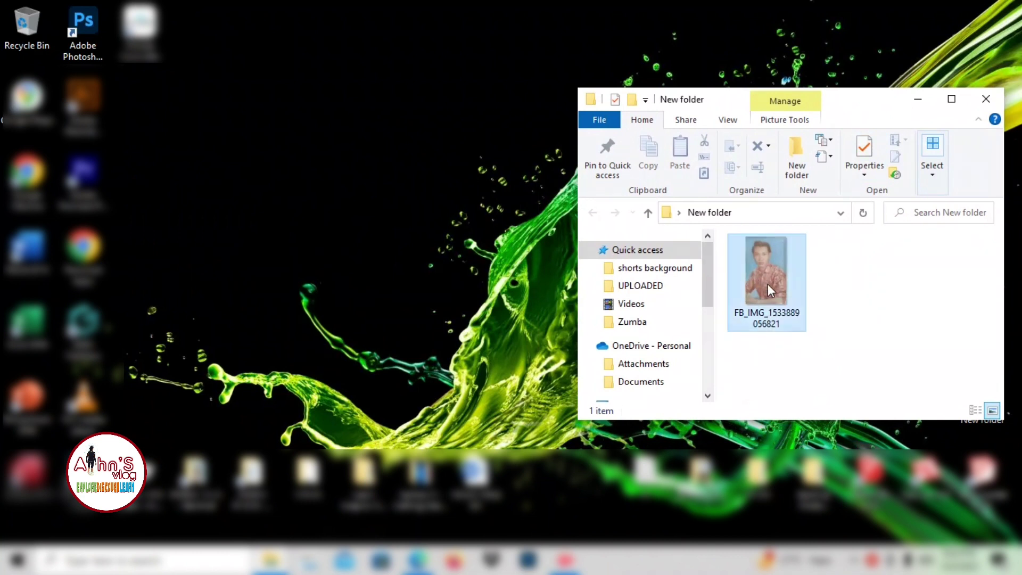
left_click_drag(246, 150, 89, 58)
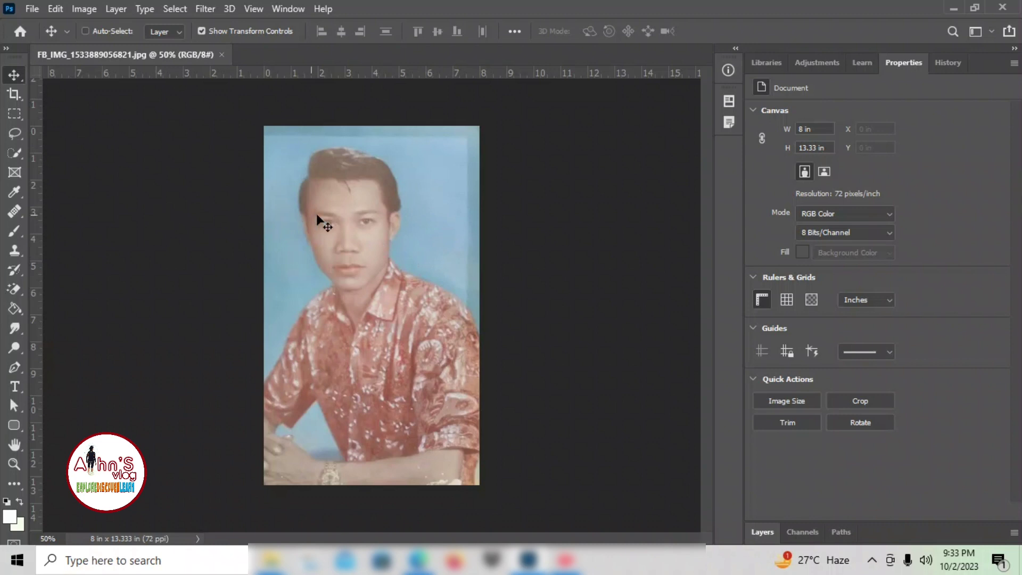
- Configure the Crop tool to W x H x Resolution with 2 in width, 2 in height and 300 px/in
left_click(23, 98)
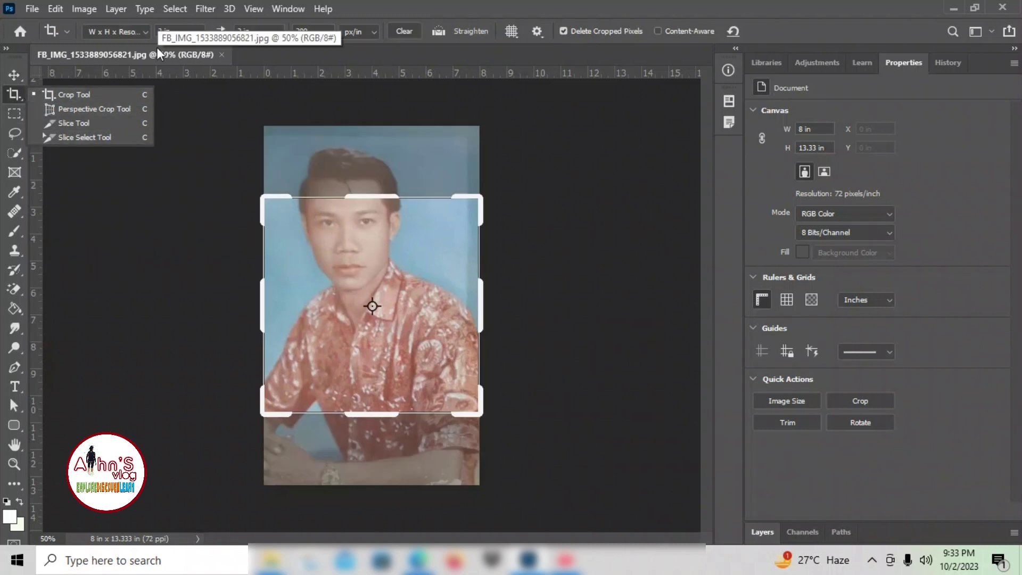
left_click(164, 30)
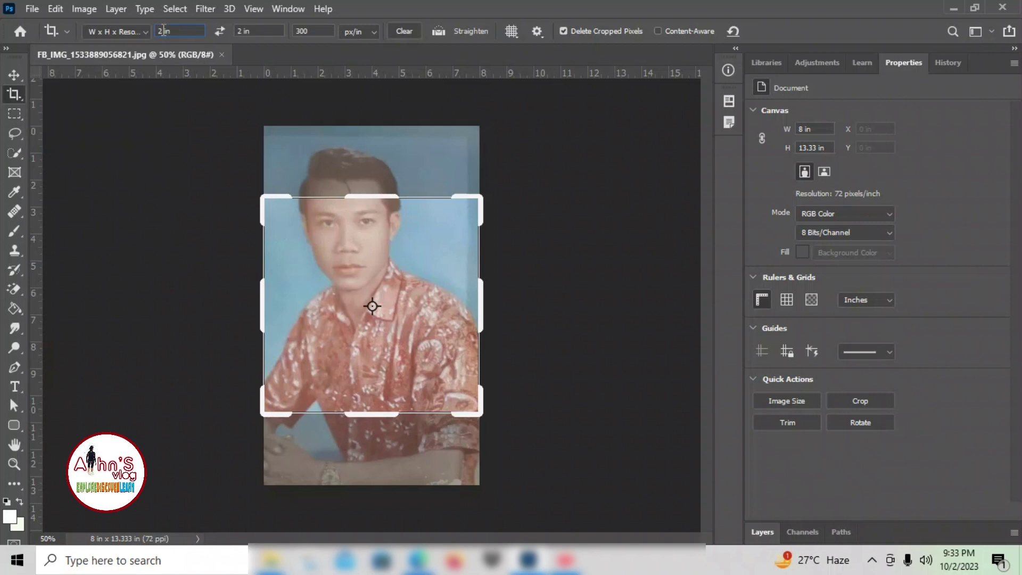
left_click(242, 32)
left_click(126, 33)
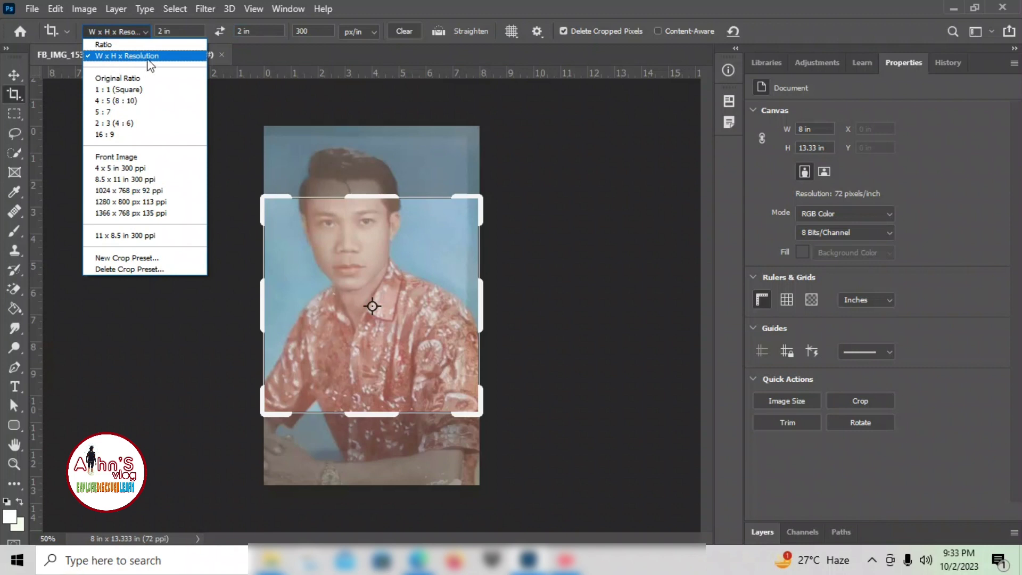
left_click(126, 60)
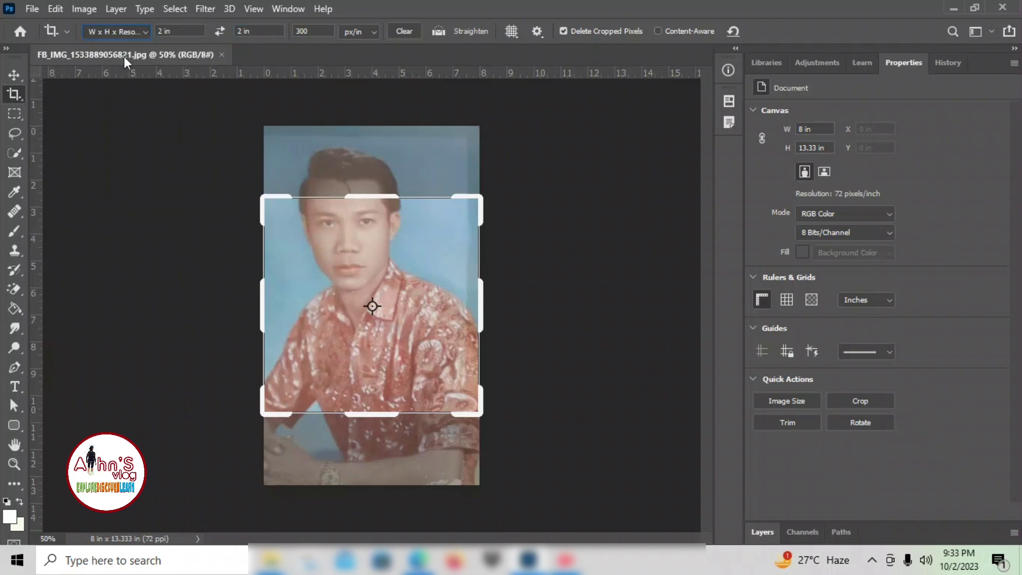
left_click(176, 31)
left_click(282, 30)
key("Tab")
left_click(372, 33)
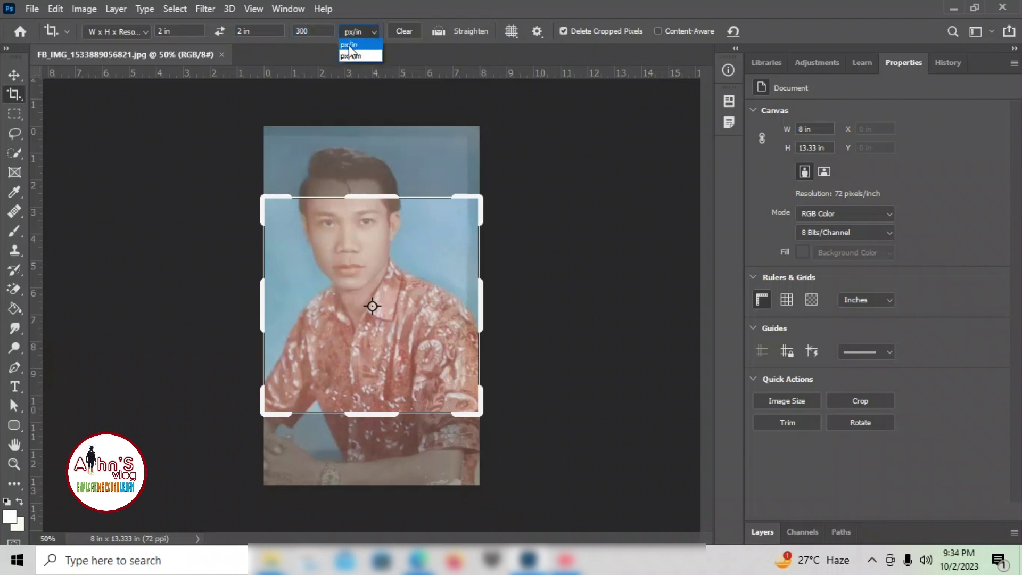
left_click(373, 44)
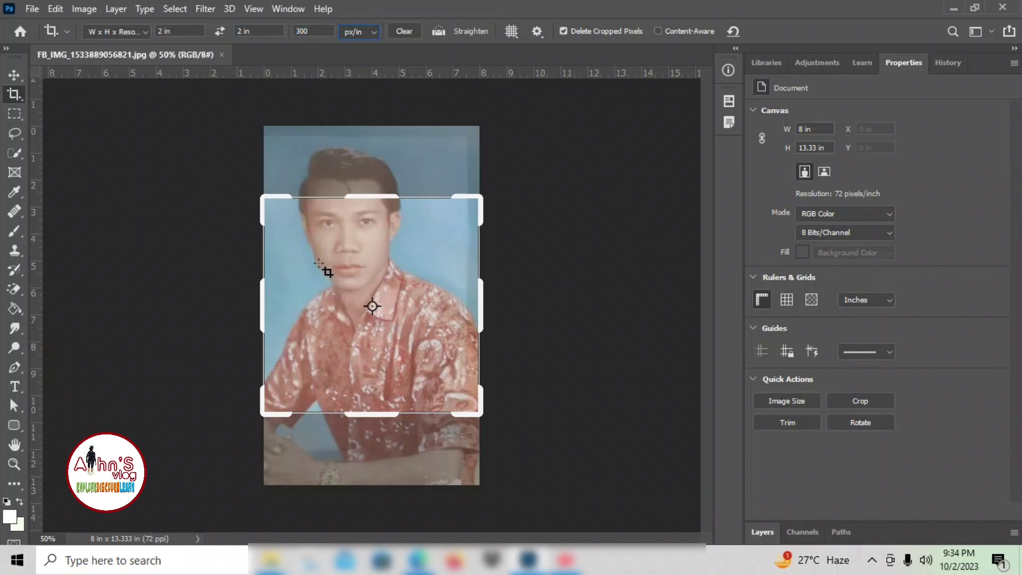
- Crop the photo to a square framing the man's head and shoulders, leaving a little space above the hair
left_click(325, 270)
left_click_drag(479, 411, 452, 383)
left_click_drag(418, 303, 386, 328)
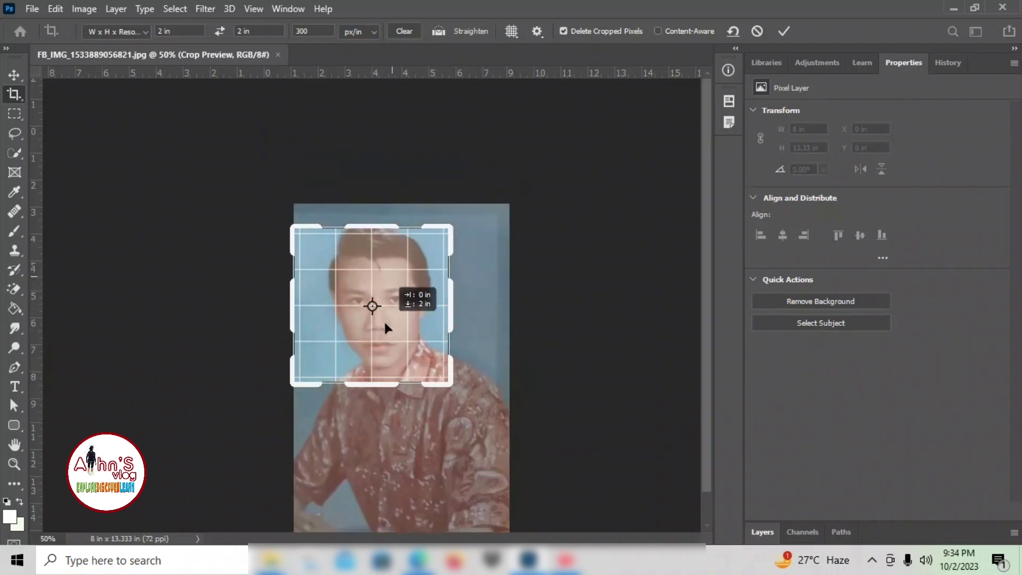
left_click_drag(450, 384, 463, 397)
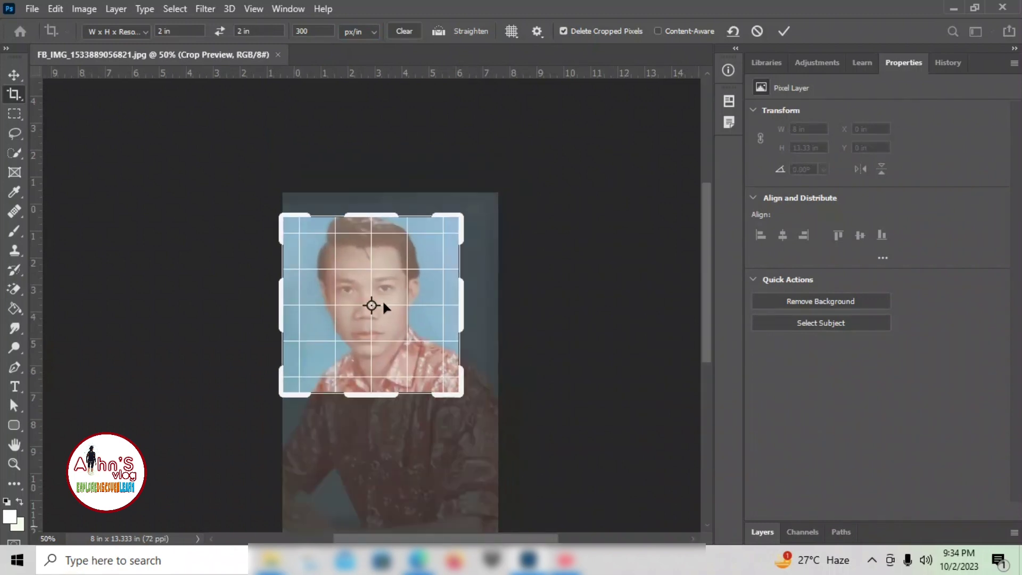
left_click_drag(387, 308, 397, 299)
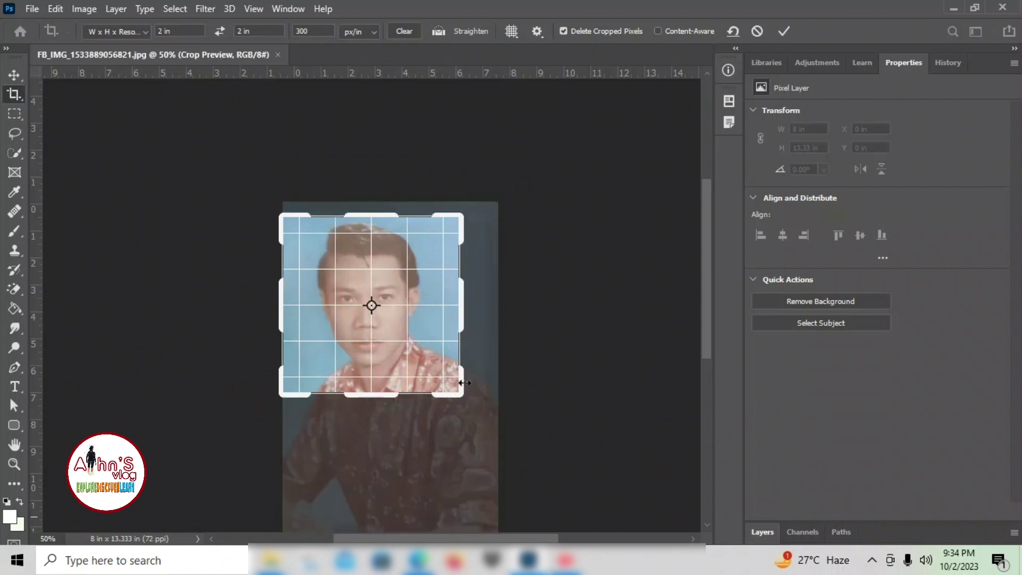
left_click_drag(461, 394, 461, 395)
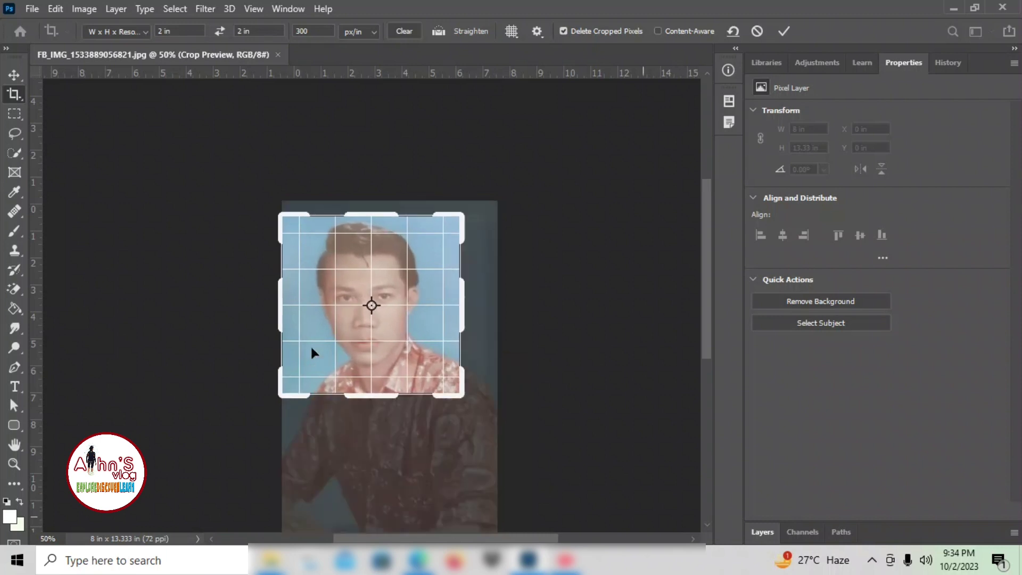
left_click(783, 32)
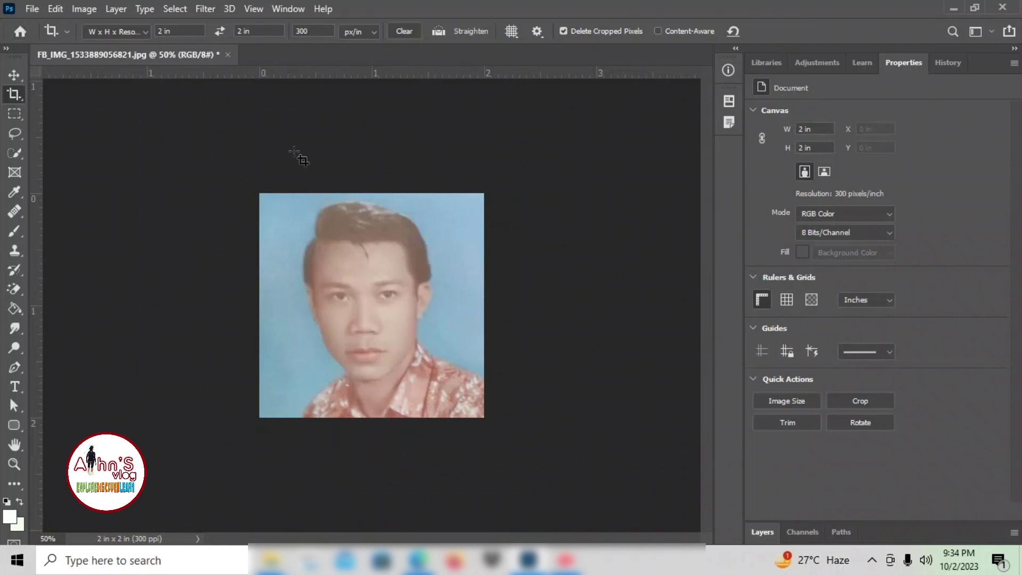
- Select the man in the cropped photo using Select Subject with the Quick Selection tool
left_click(19, 158)
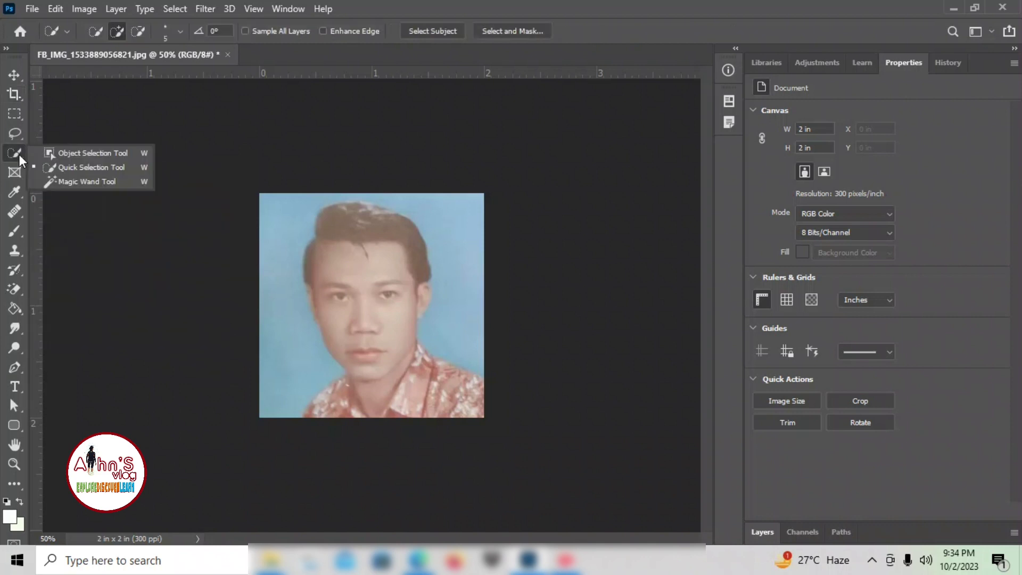
left_click(94, 172)
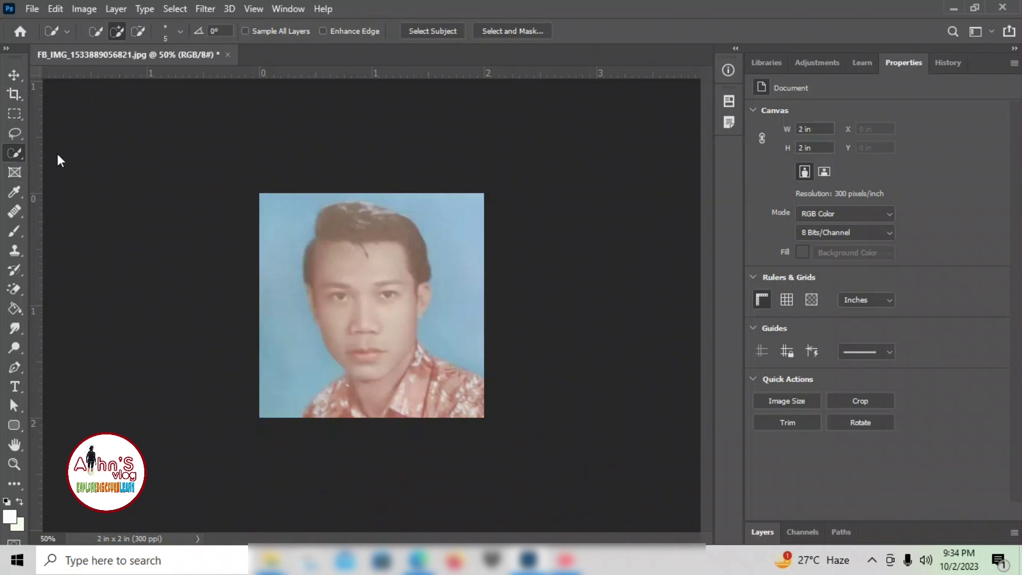
left_click(428, 33)
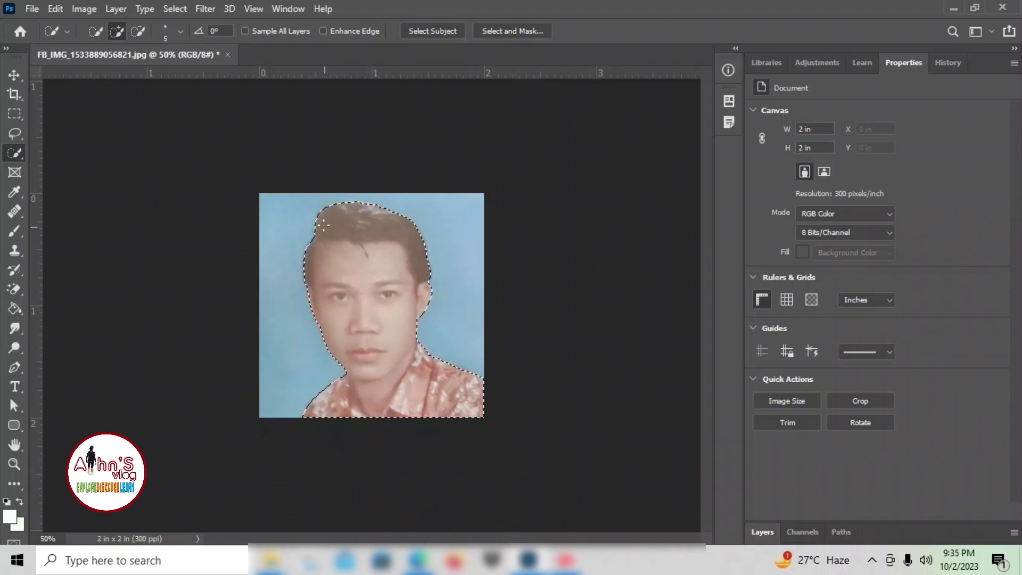
- Refine the selection in Select and Mask with Smooth set to 50 and output it to a new layer with a layer mask
left_click(506, 29)
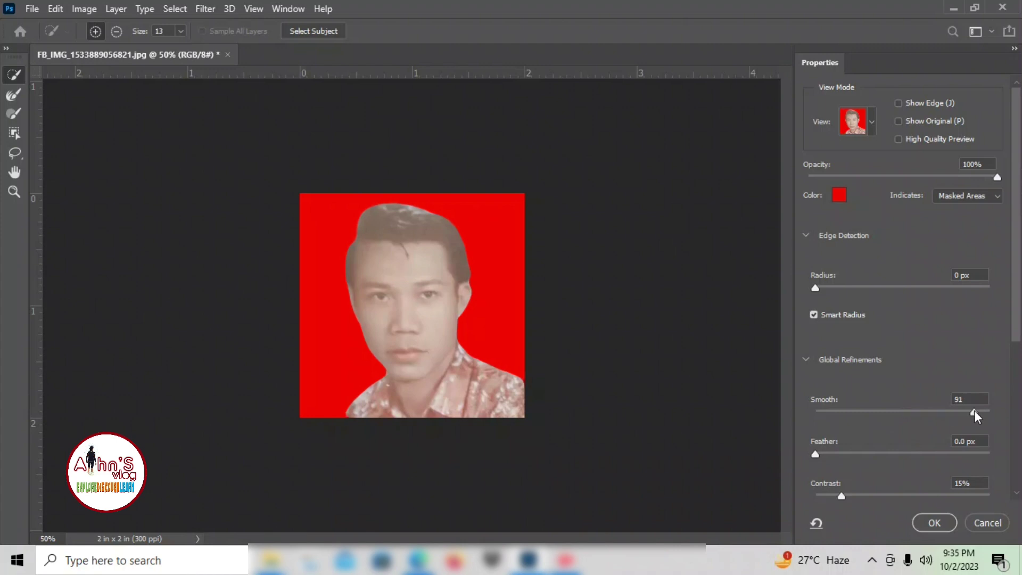
mouse_move(974, 410)
left_mouse_down()
mouse_move(882, 411)
mouse_move(867, 421)
mouse_move(887, 411)
mouse_move(963, 413)
left_mouse_up()
mouse_move(878, 413)
left_mouse_down()
mouse_move(918, 413)
mouse_move(887, 412)
left_mouse_up()
double_click(975, 403)
type("50")
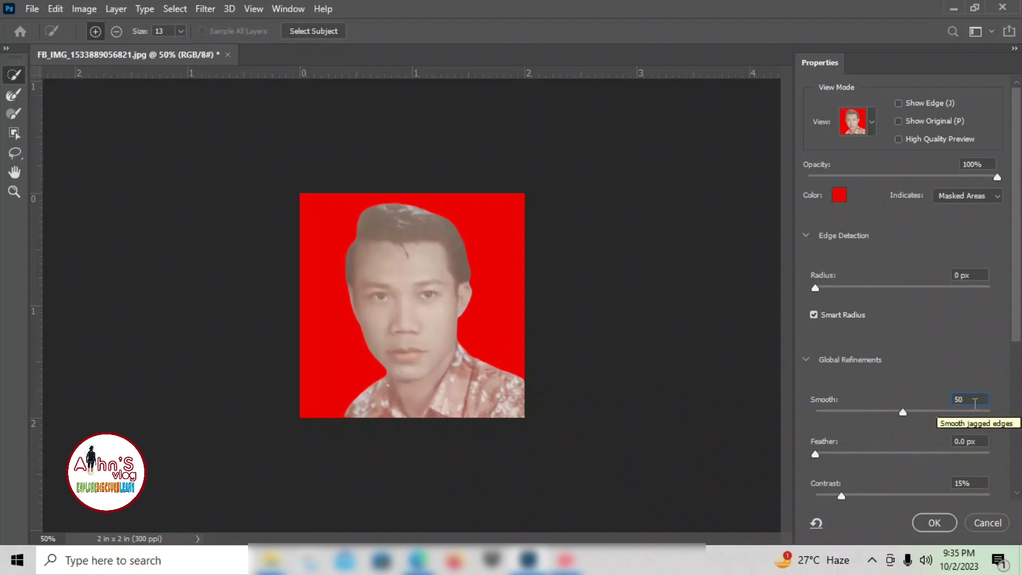
left_click_drag(1016, 283, 1020, 410)
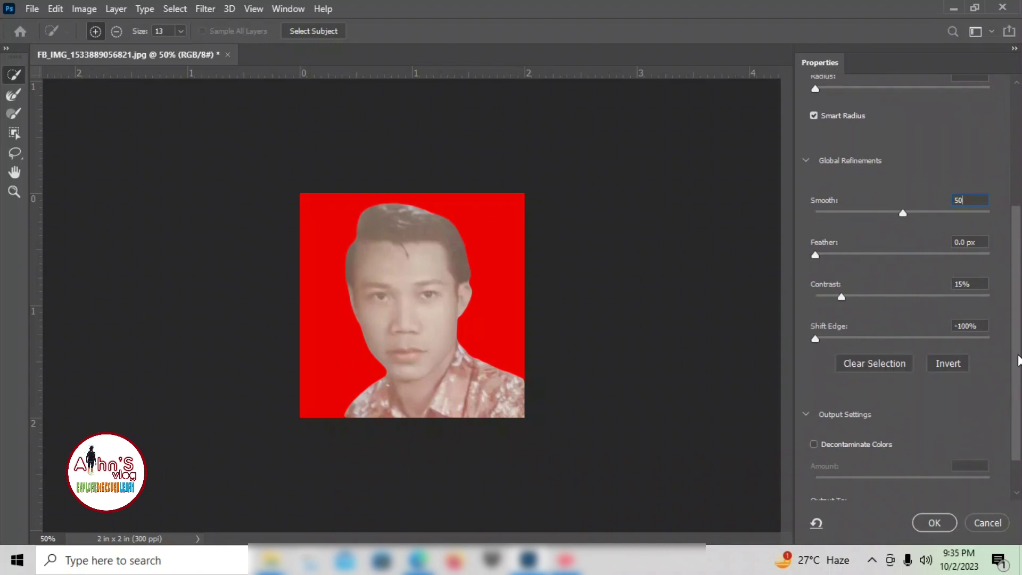
scroll(1017, 361, "down", 1)
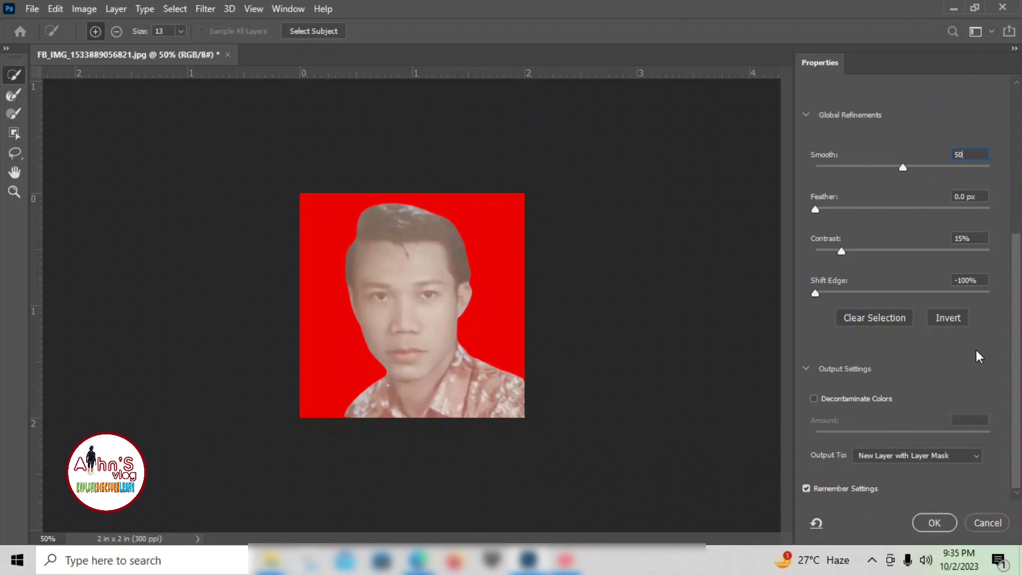
left_click(936, 524)
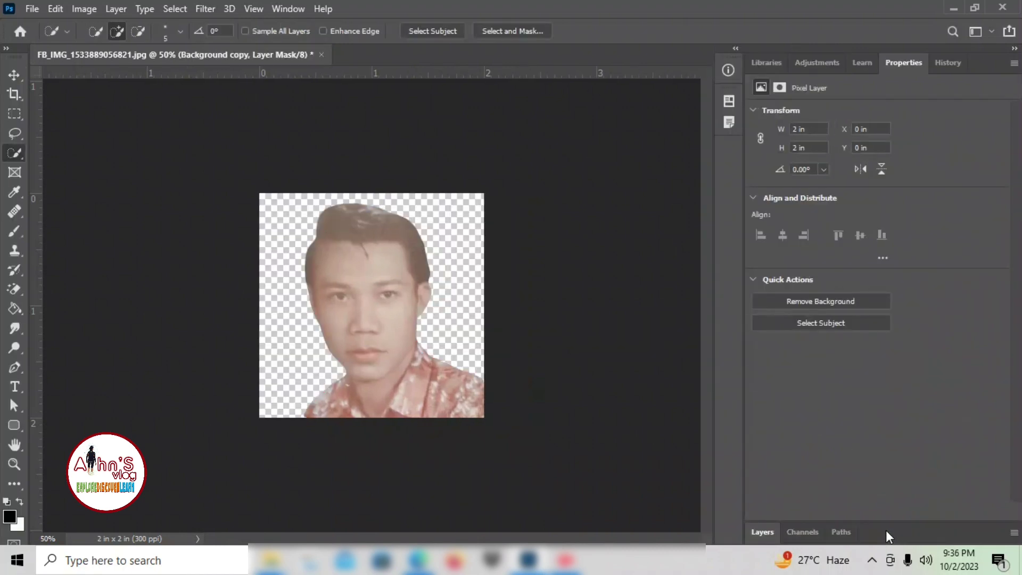
- Flatten the masked cutout and the hidden original into a single Background layer with a white backdrop
left_click(762, 532)
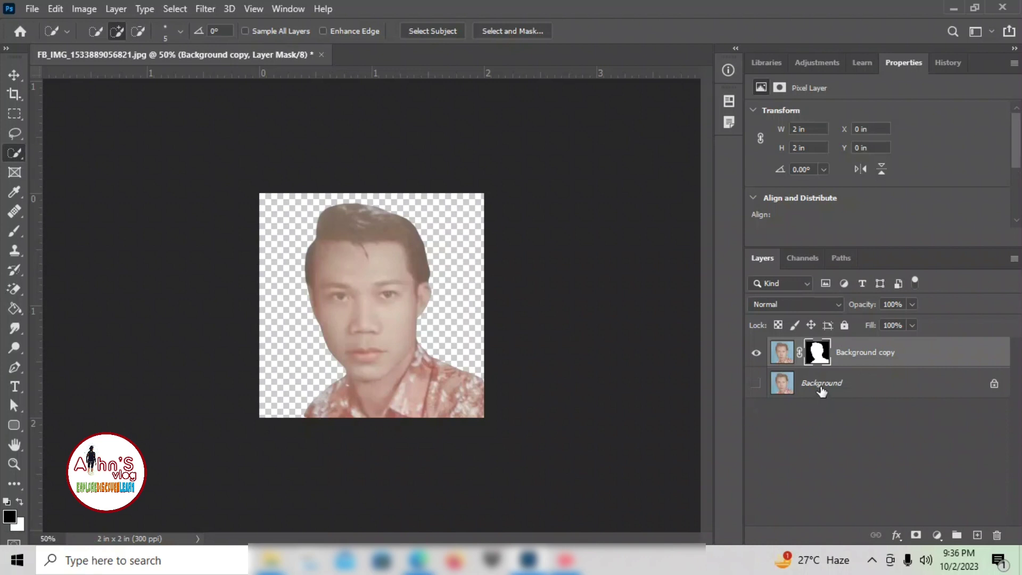
left_click(821, 391)
right_click(823, 391)
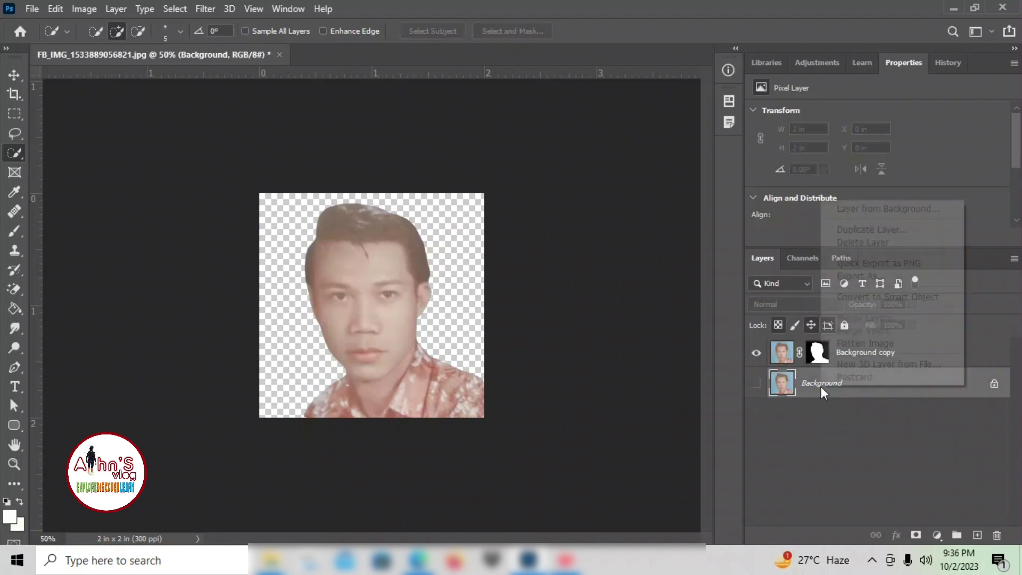
left_click(860, 346)
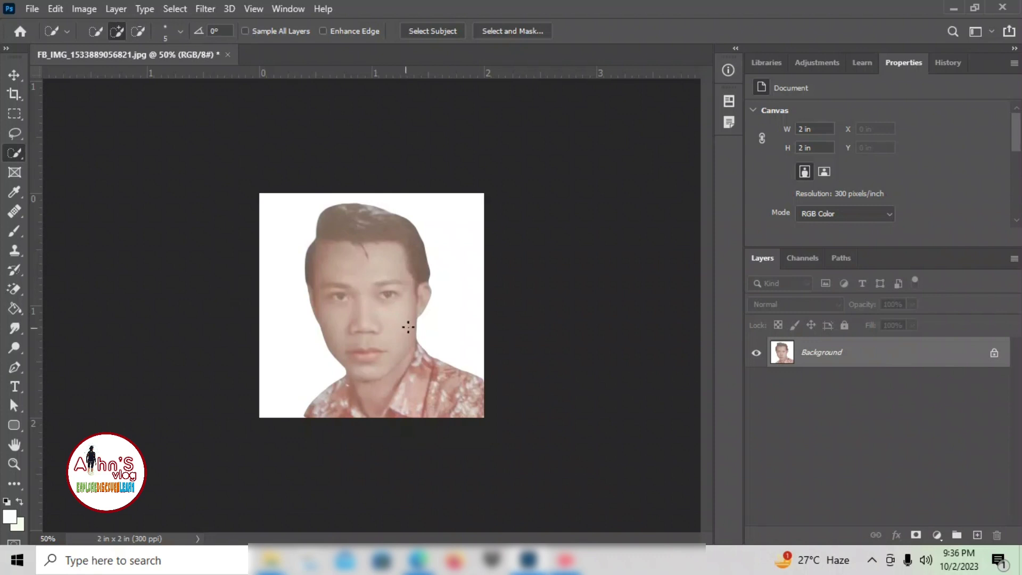
- Apply a Brightness/Contrast adjustment to the portrait with brightness 30 and contrast 20
left_click(90, 10)
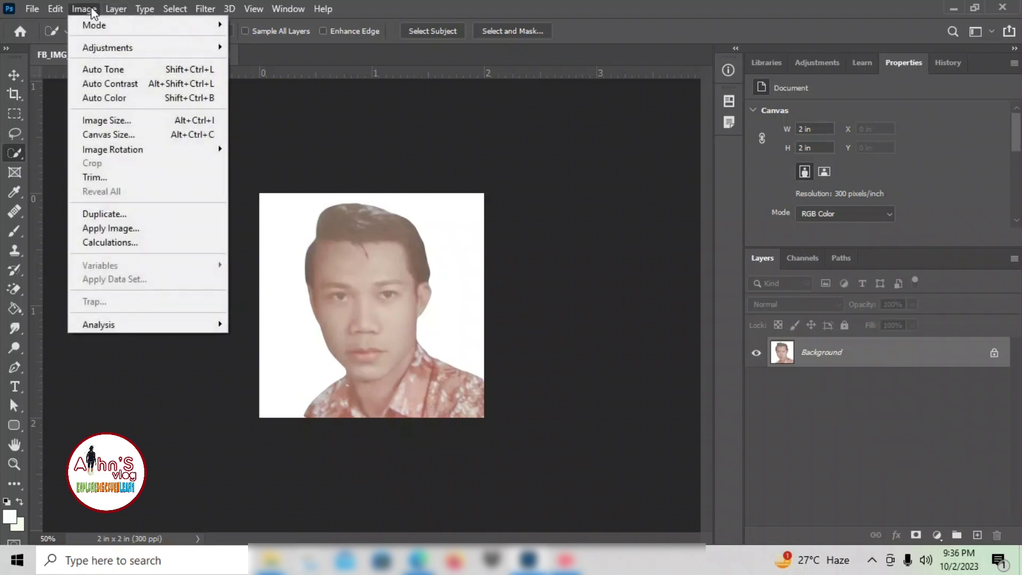
mouse_move(99, 48)
left_click(266, 47)
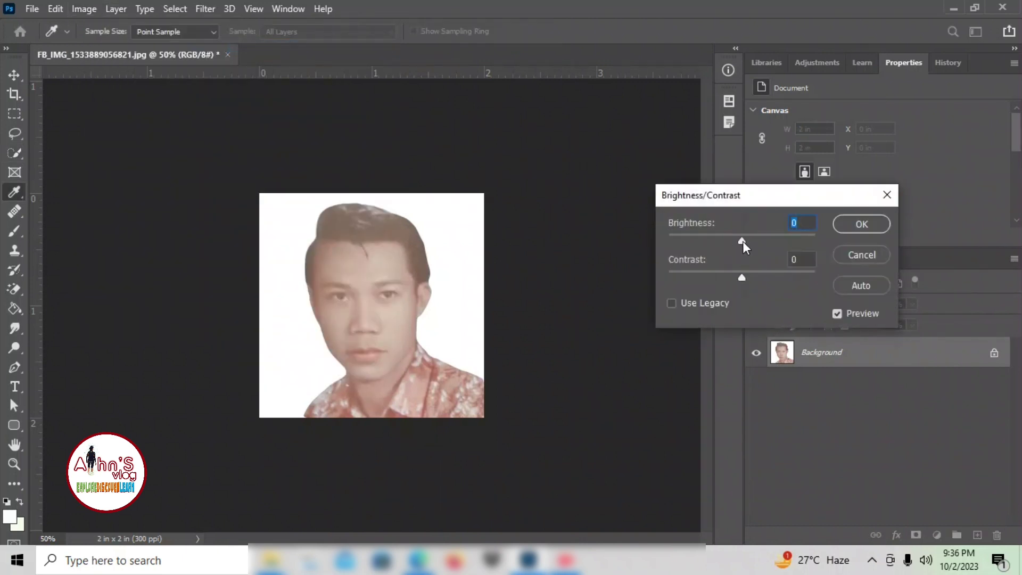
mouse_move(744, 246)
left_mouse_down()
mouse_move(782, 253)
mouse_move(759, 254)
left_mouse_up()
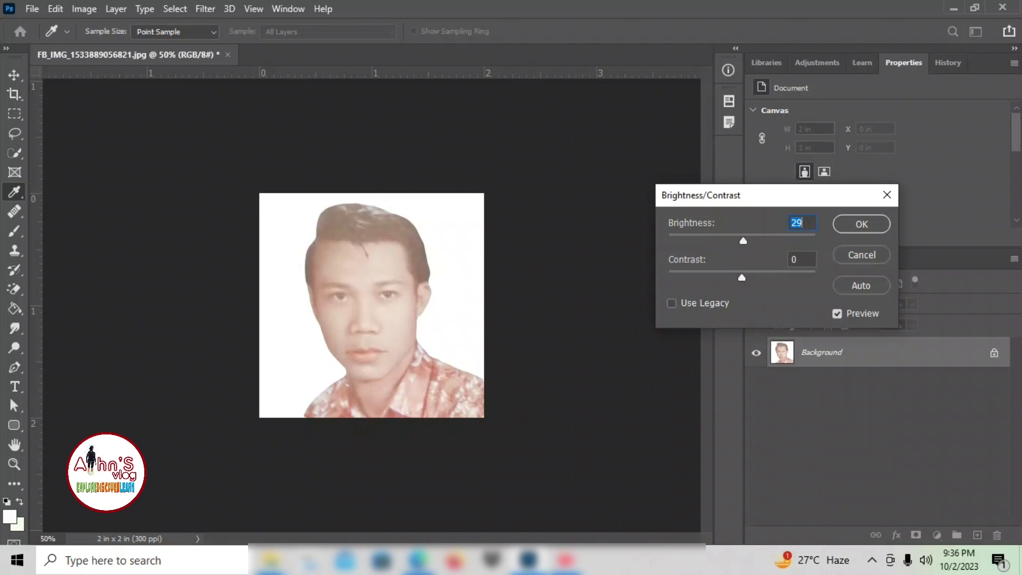
type("30")
mouse_move(743, 285)
left_mouse_down()
mouse_move(780, 286)
mouse_move(712, 292)
mouse_move(781, 290)
mouse_move(760, 287)
left_mouse_up()
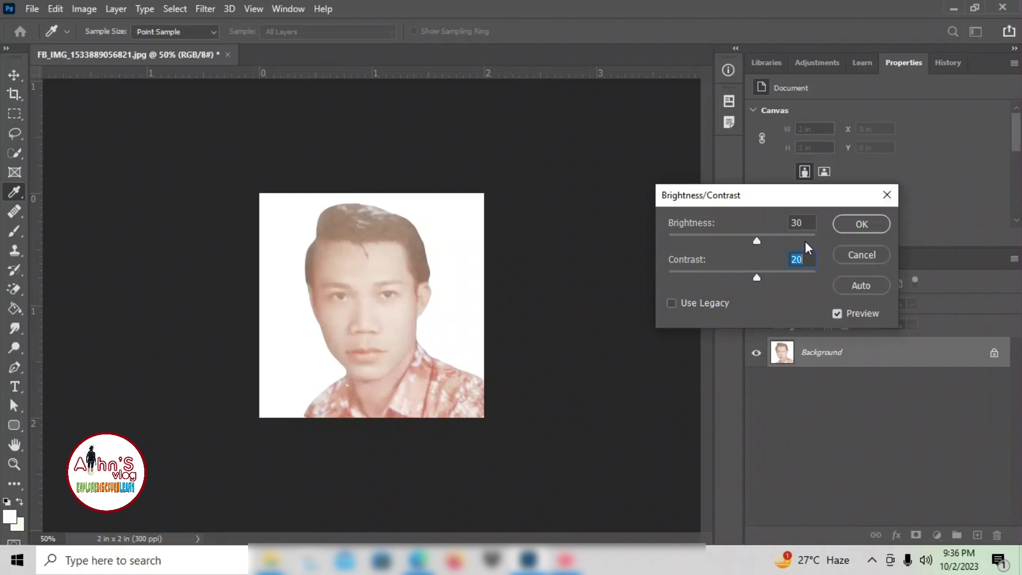
left_click(862, 223)
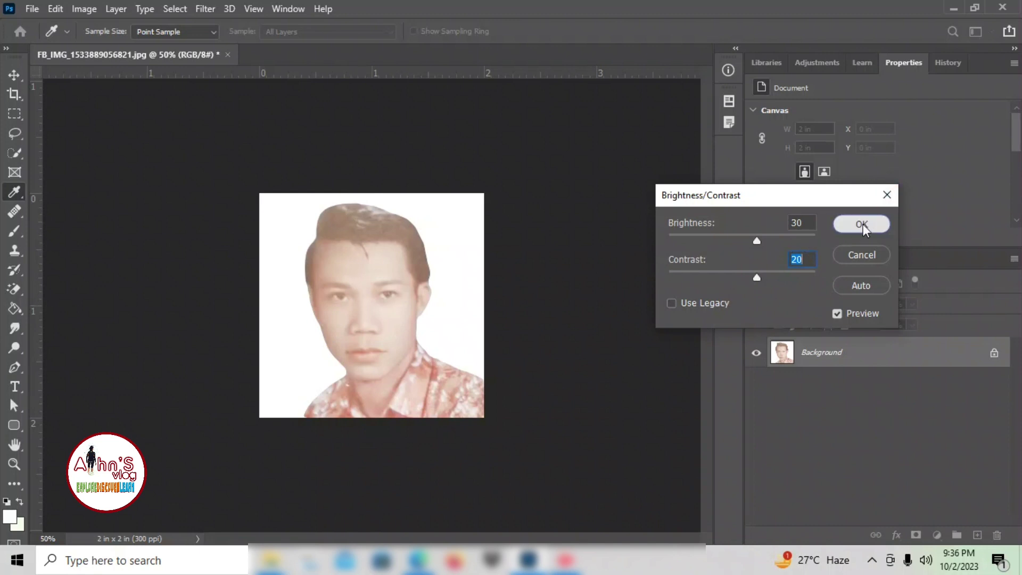
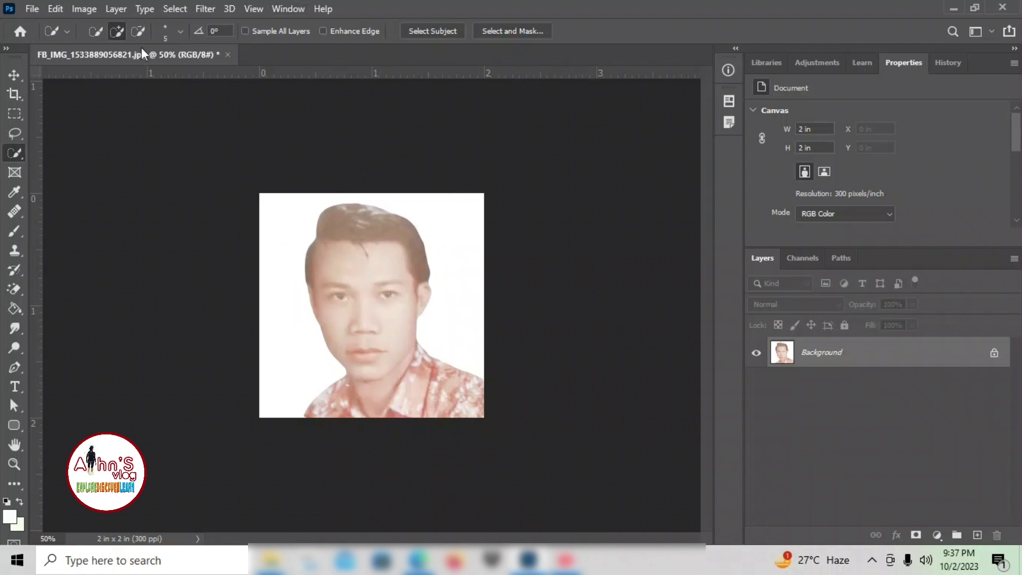
- Display the Actions panel and look through the Default Actions set
left_click(286, 10)
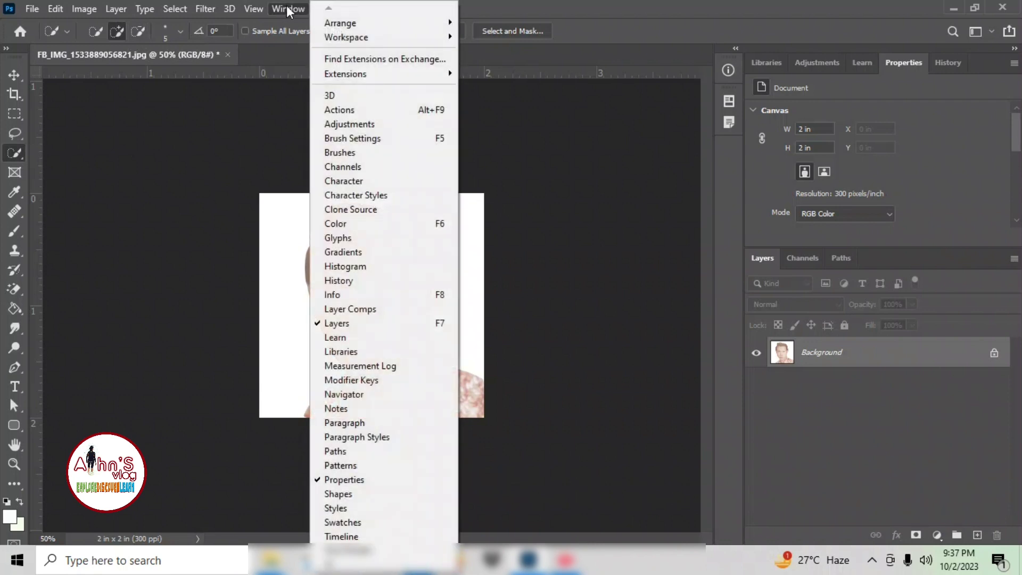
left_click(371, 111)
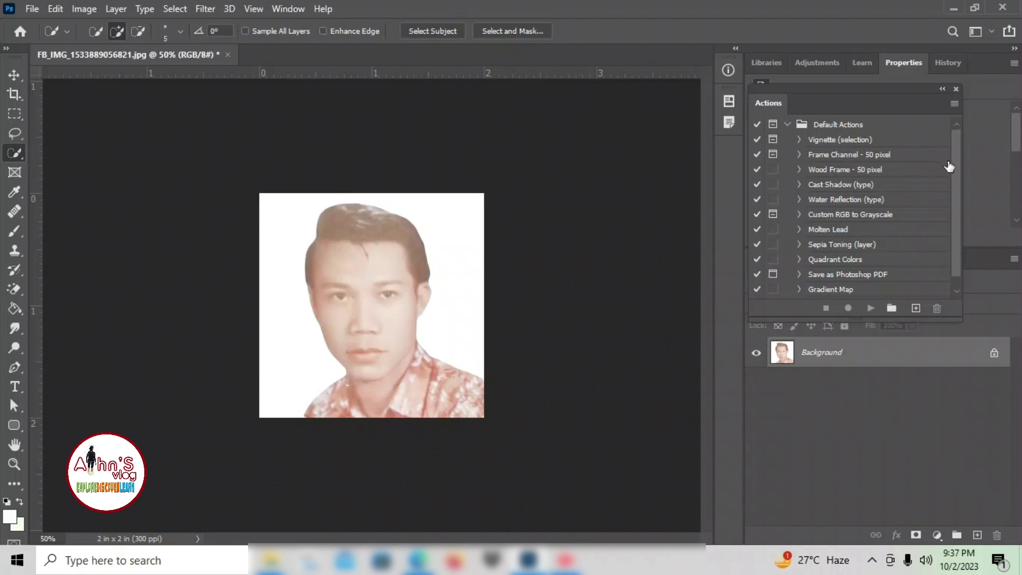
scroll(958, 186, "down", 1)
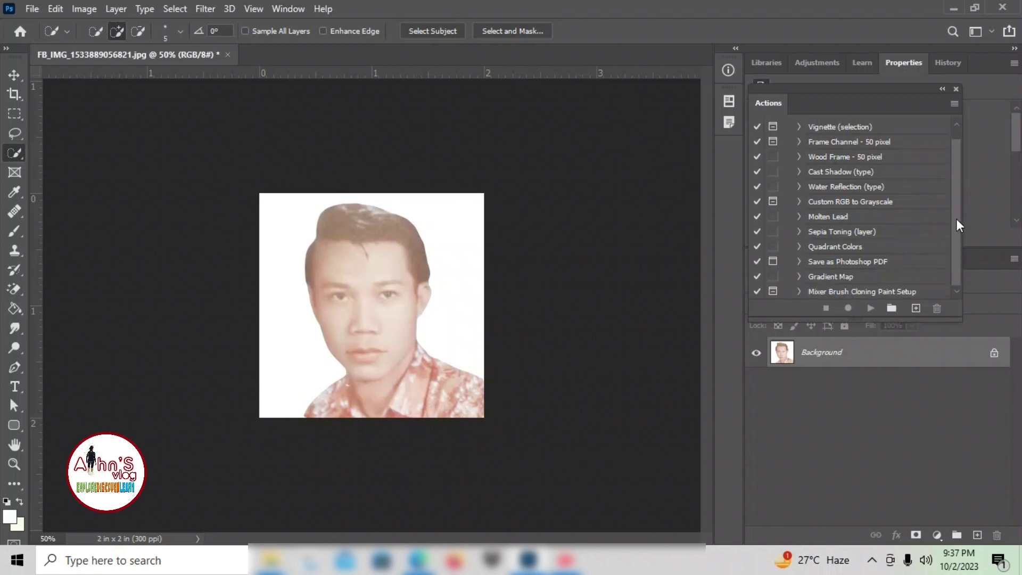
- Delete the Default Actions set so that the Actions list is empty
scroll(950, 184, "up", 1)
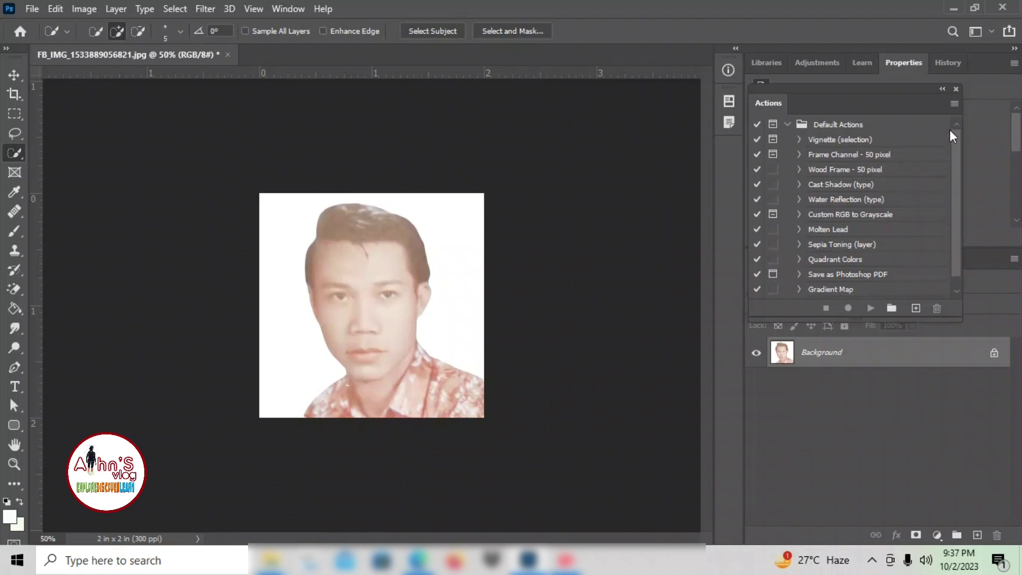
left_click(833, 124)
left_click_drag(830, 93, 798, 107)
left_click(915, 109)
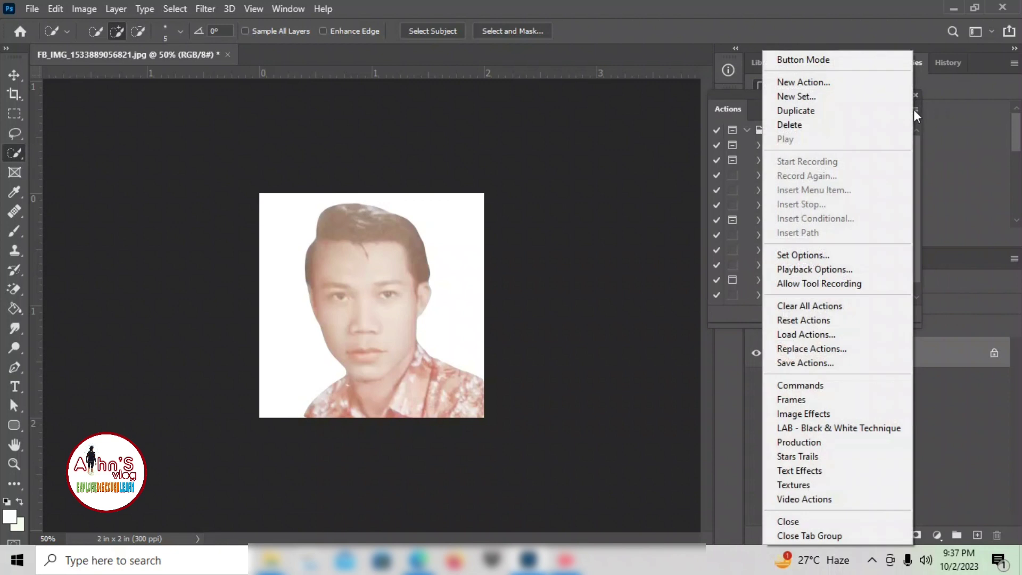
left_click(798, 124)
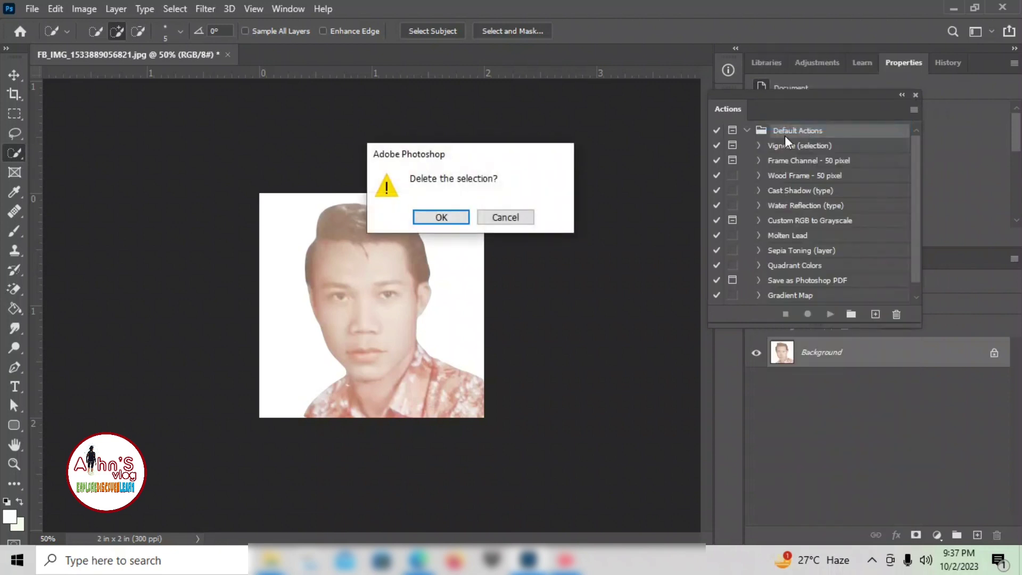
left_click(463, 216)
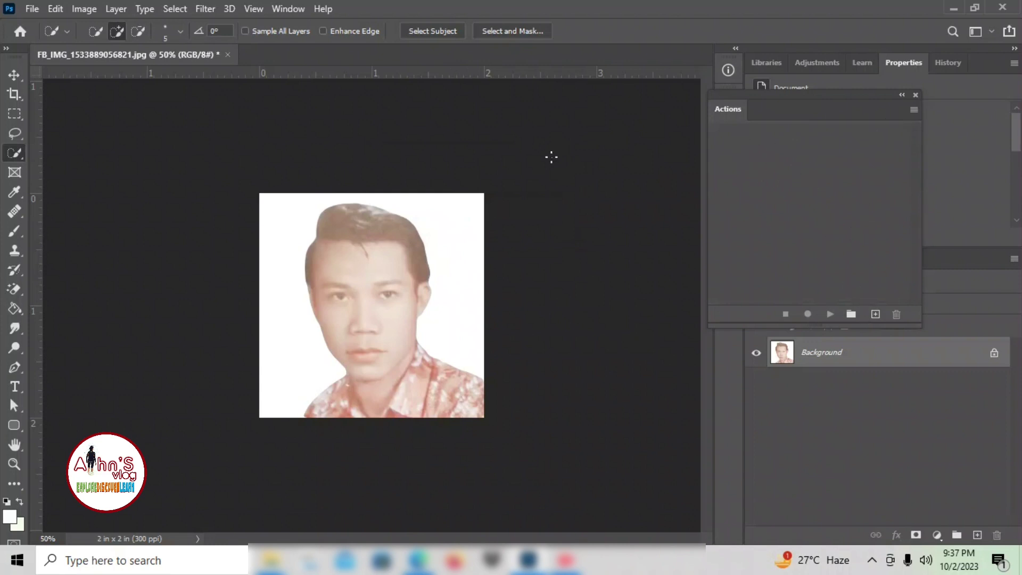
- Create an action named PACKAGE 01 with function key F2 and start recording it
left_click(875, 314)
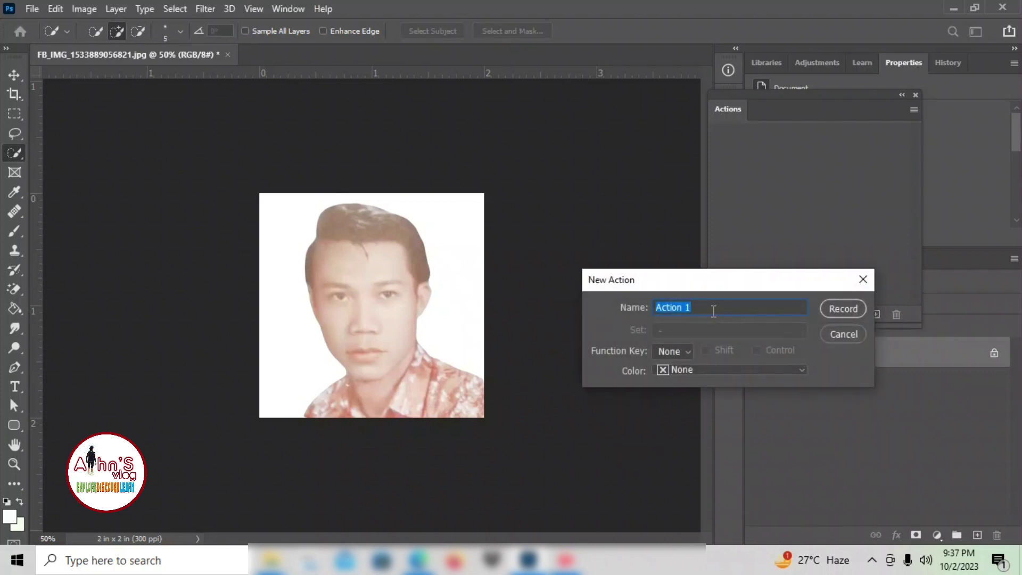
key("Caps_Lock")
type("PACKAGE 01")
left_click(686, 353)
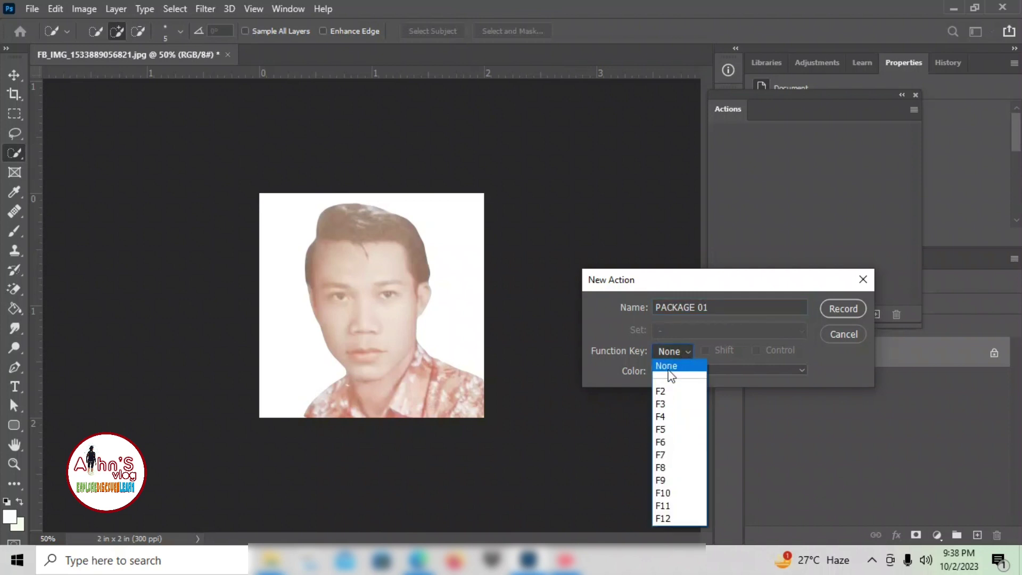
left_click(667, 394)
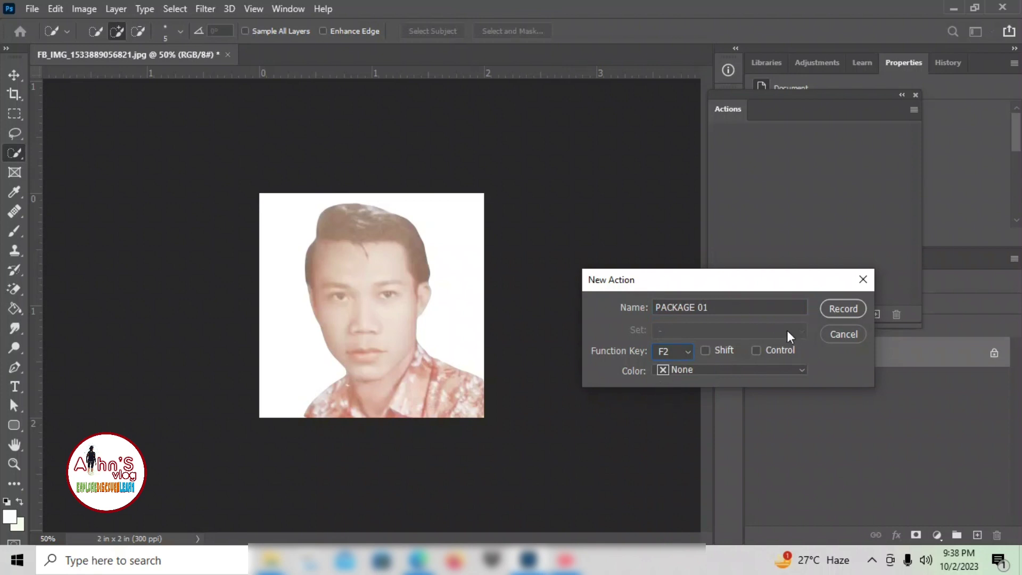
left_click(843, 308)
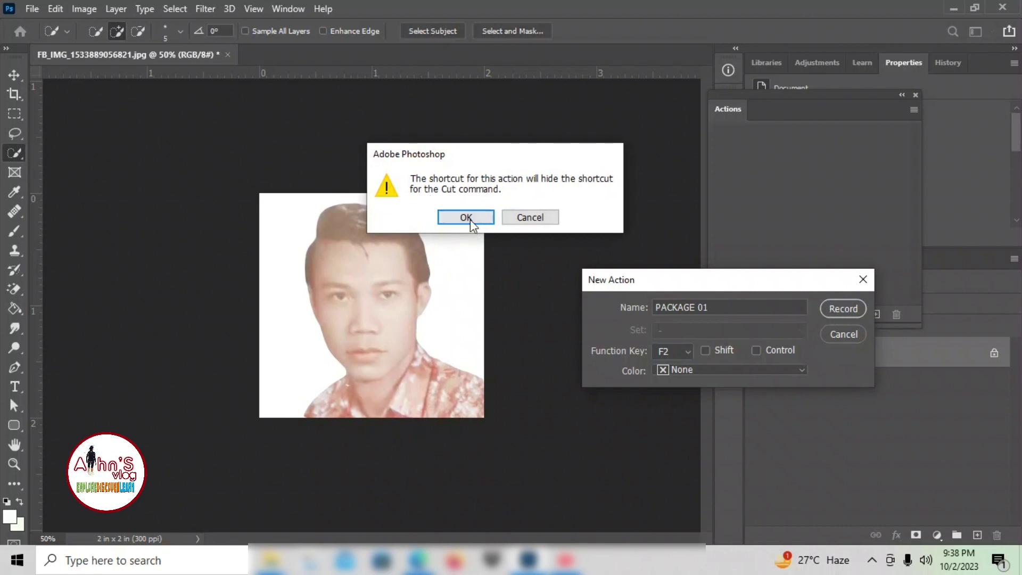
left_click(471, 219)
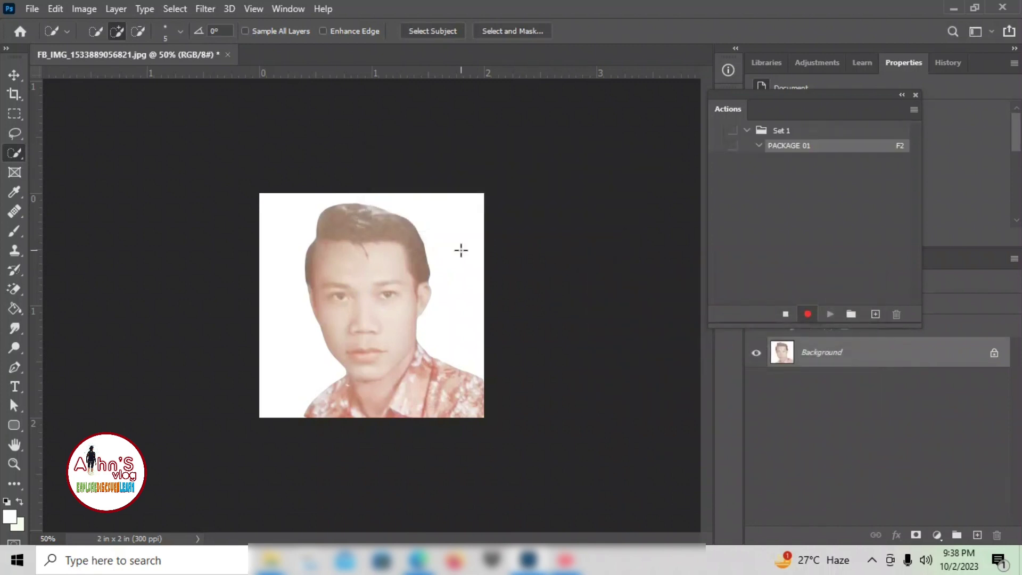
- Create a blank A4 document, 210 x 297 mm at 300 ppi, while the action records
left_click(39, 11)
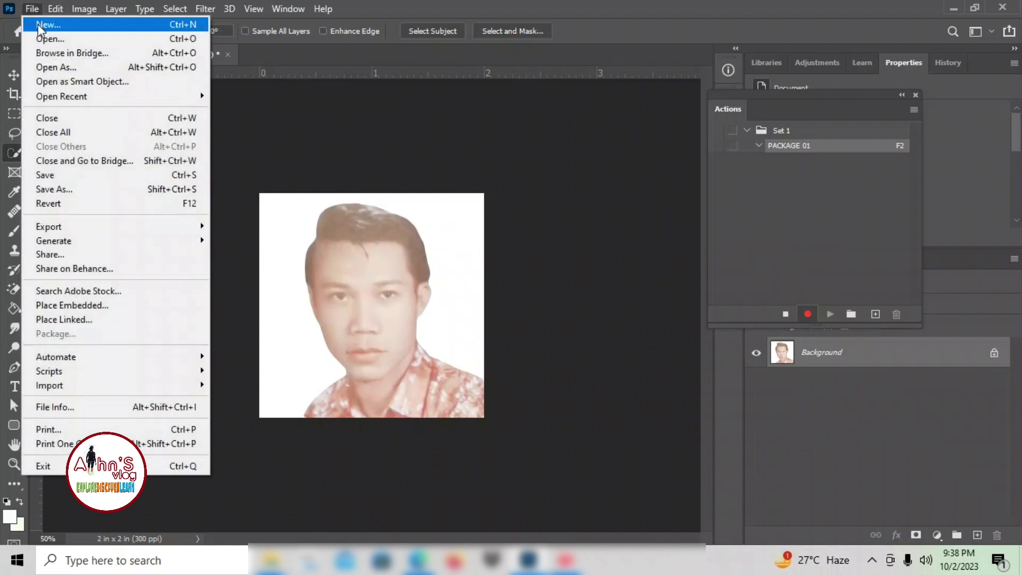
left_click(37, 24)
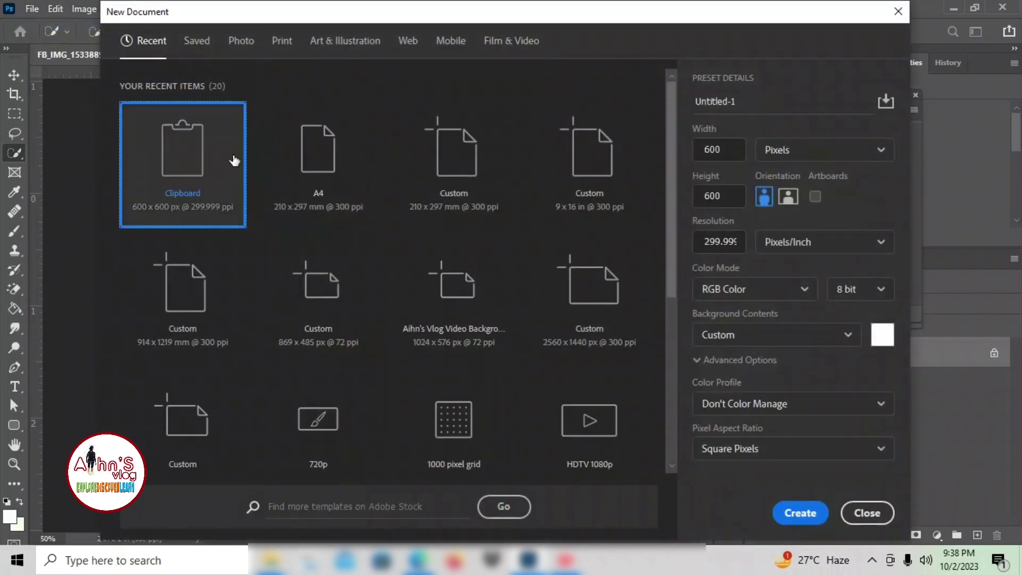
left_click(325, 165)
left_click(801, 514)
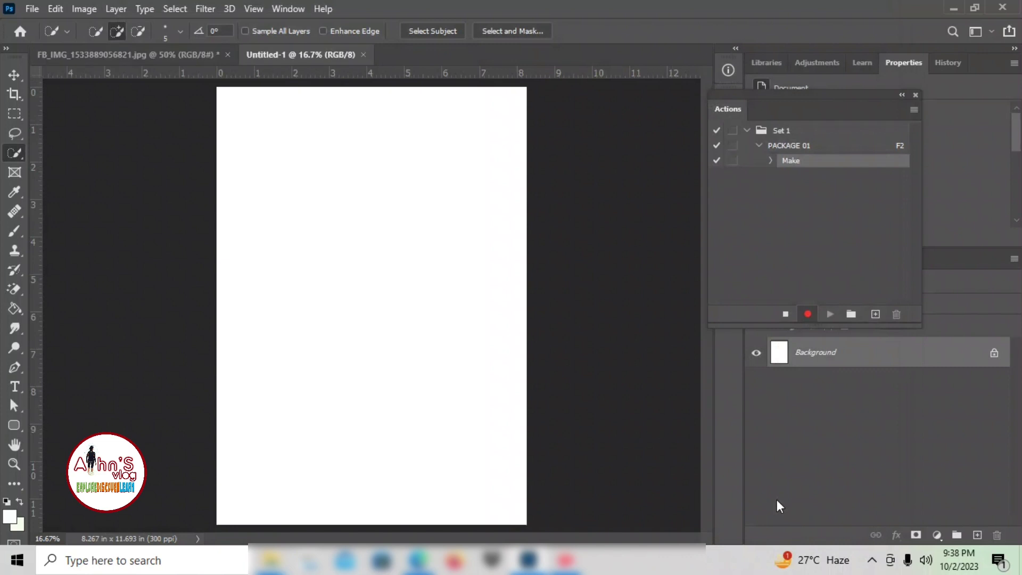
- Go back to the portrait document, select the entire image and copy it
left_click(84, 54)
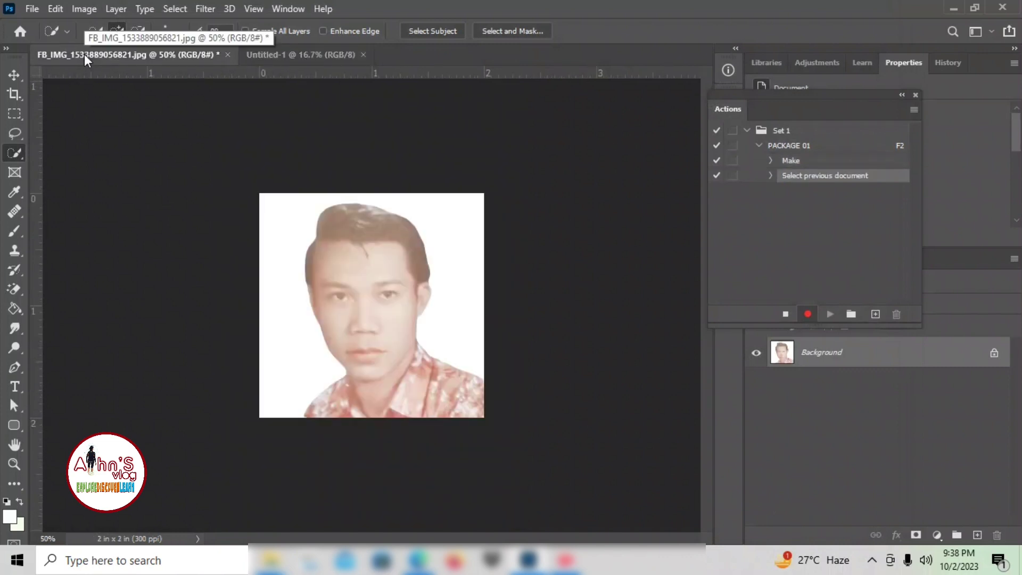
key("ctrl+a")
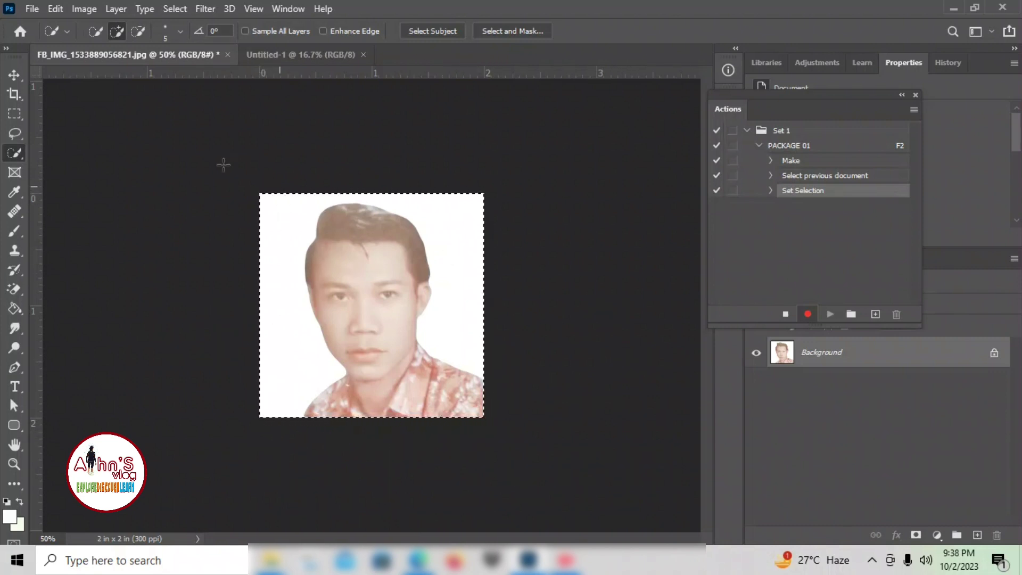
left_click(11, 72)
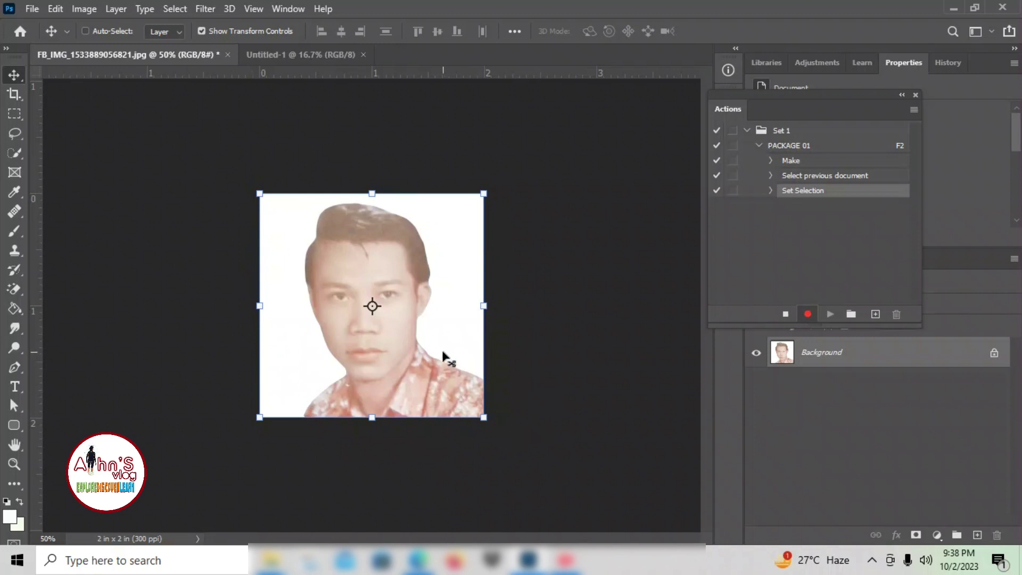
key("ctrl+a")
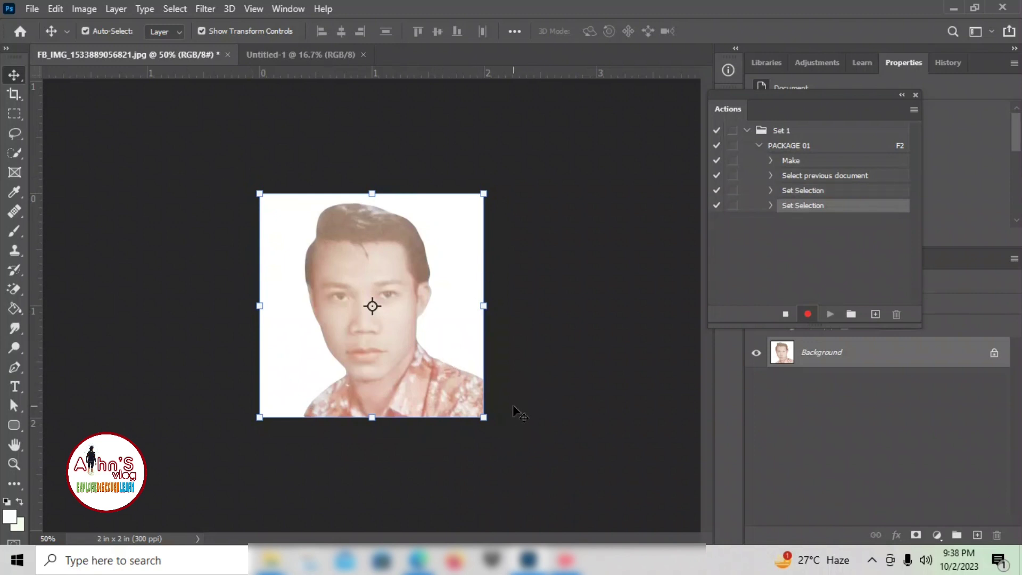
key("ctrl+c")
key("ctrl+c")
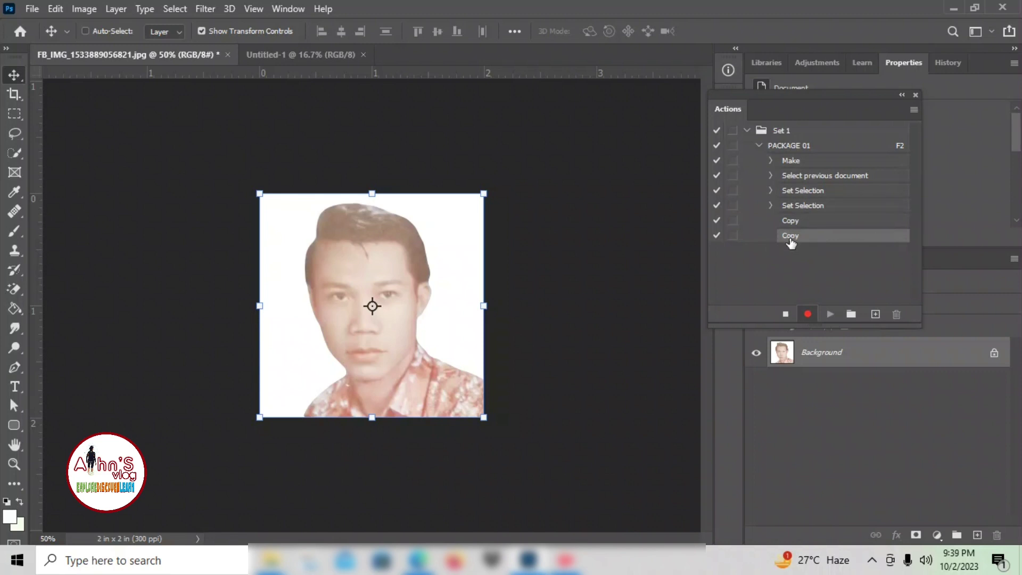
key("ctrl+c")
key("ctrl+c")
key("ctrl+c")
key("ctrl+c")
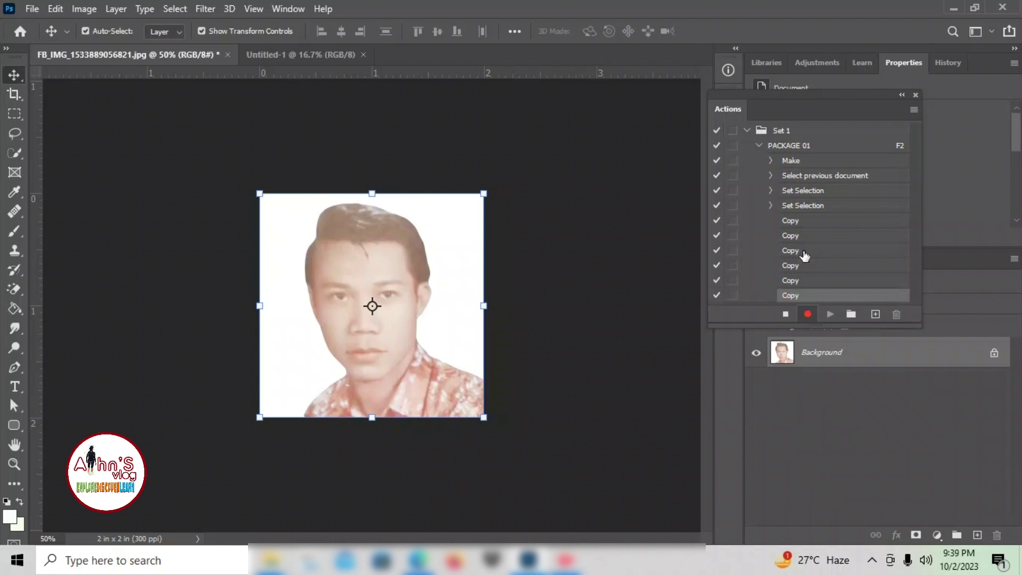
key("ctrl+c")
key("ctrl+c")
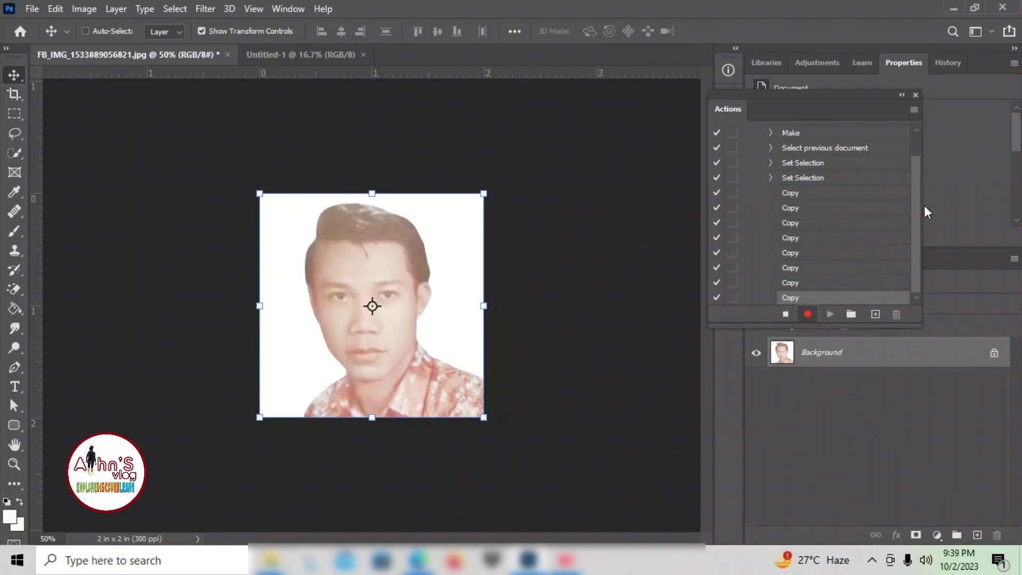
- Discard the action set containing the recorded PACKAGE 01 and close the blank A4 document
scroll(926, 159, "up", 1)
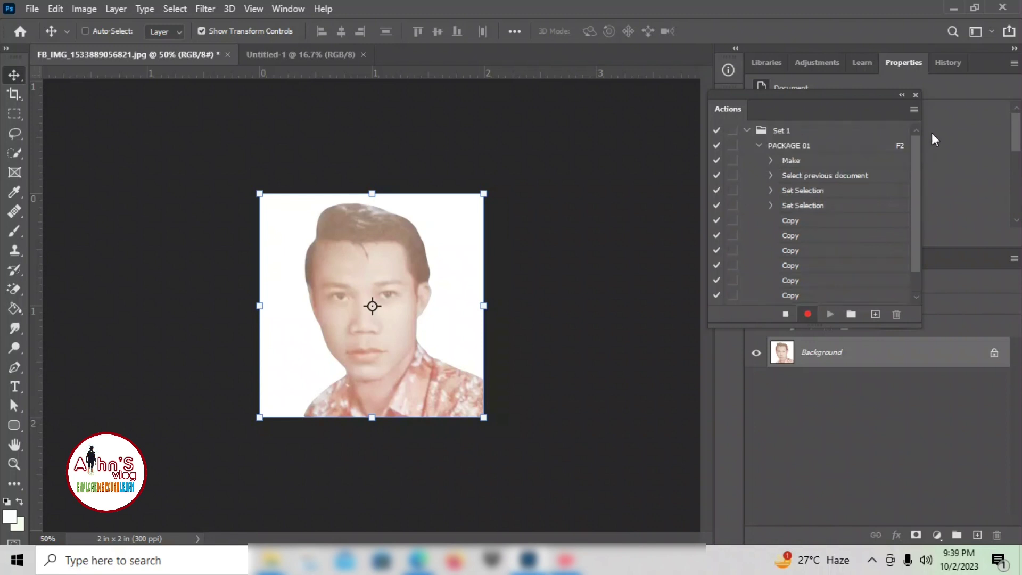
left_click(792, 150)
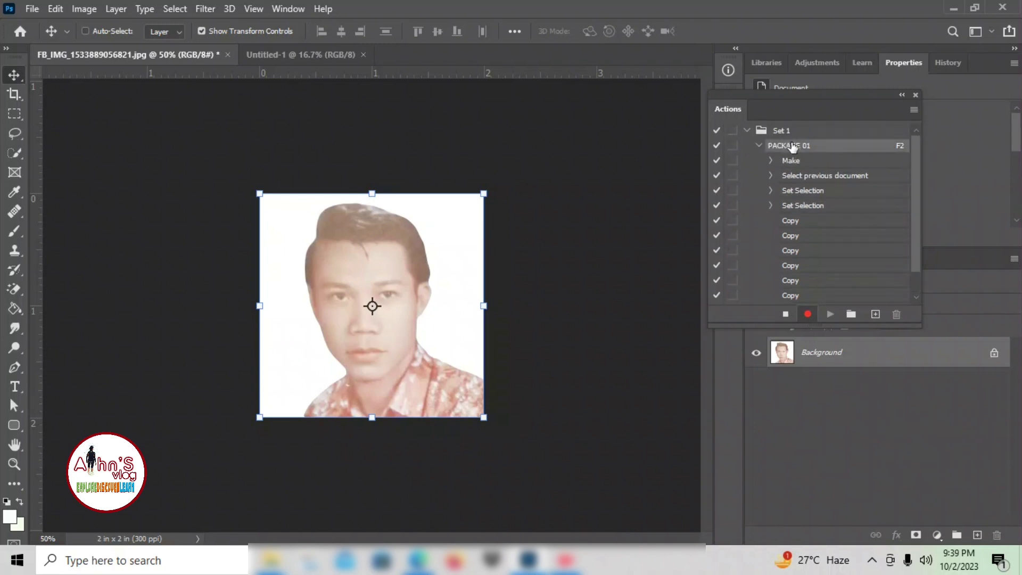
left_click(786, 132)
left_click(913, 109)
left_click(739, 137)
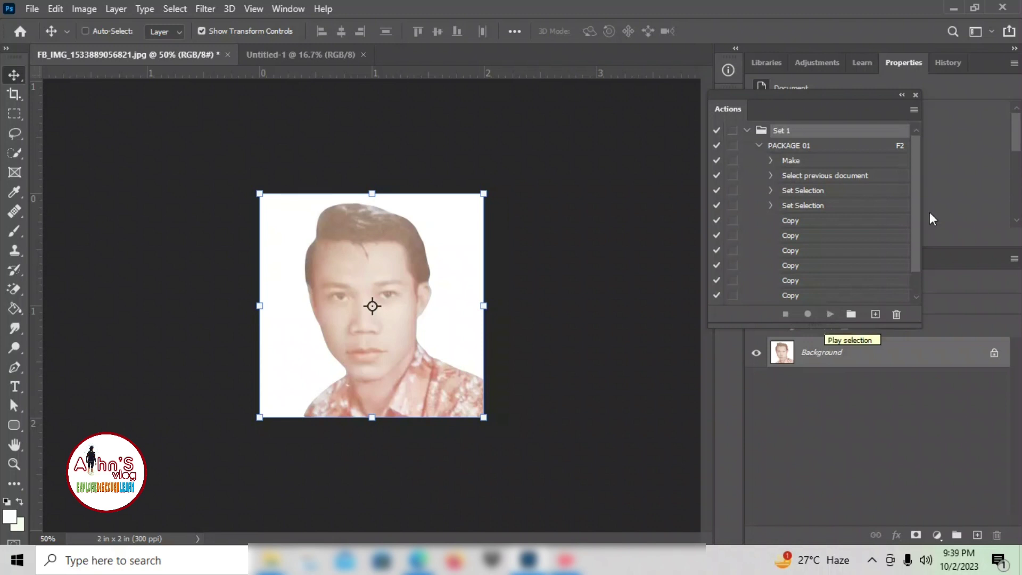
left_click(914, 110)
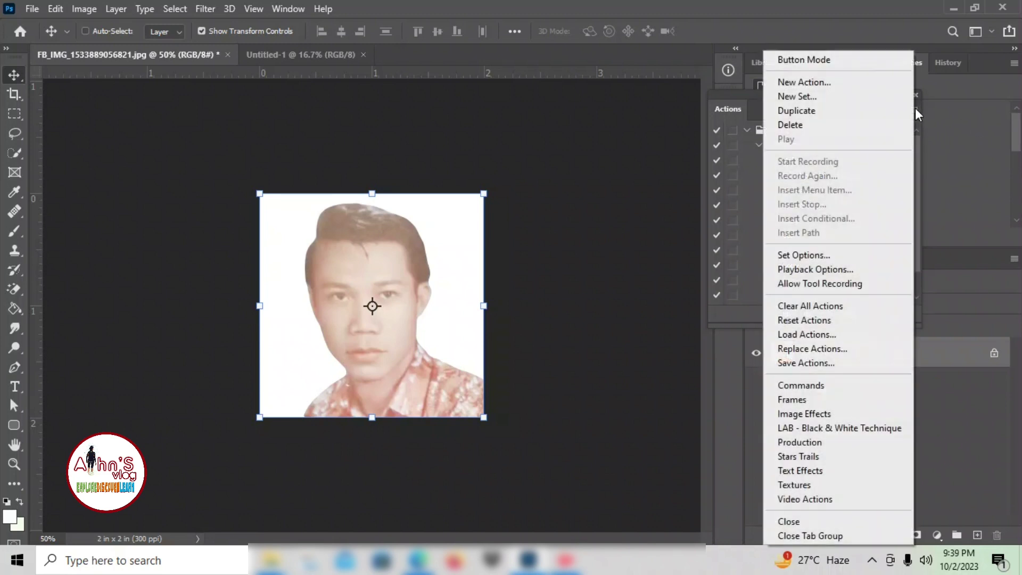
left_click(812, 124)
left_click(440, 217)
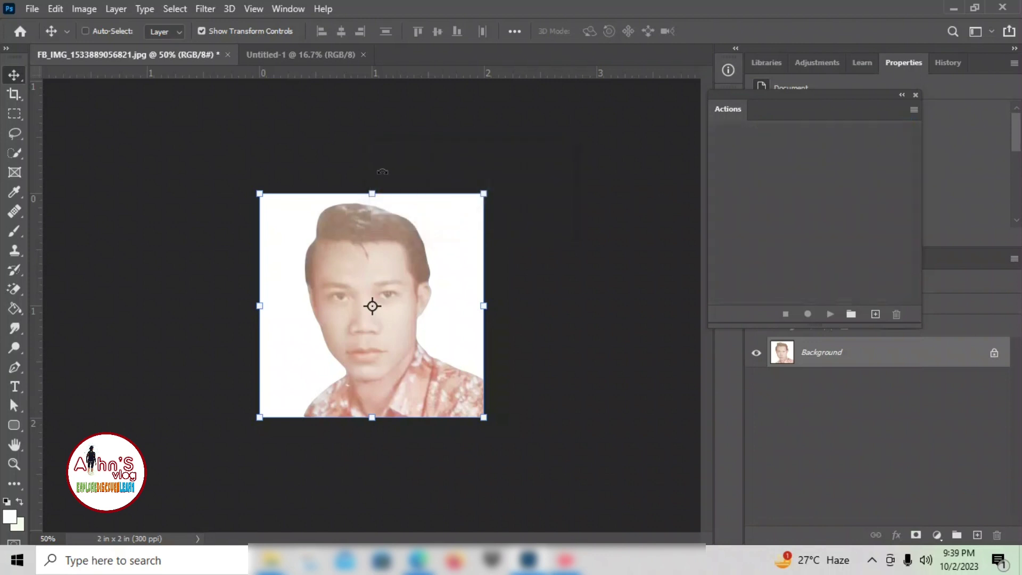
left_click(312, 54)
left_click(363, 55)
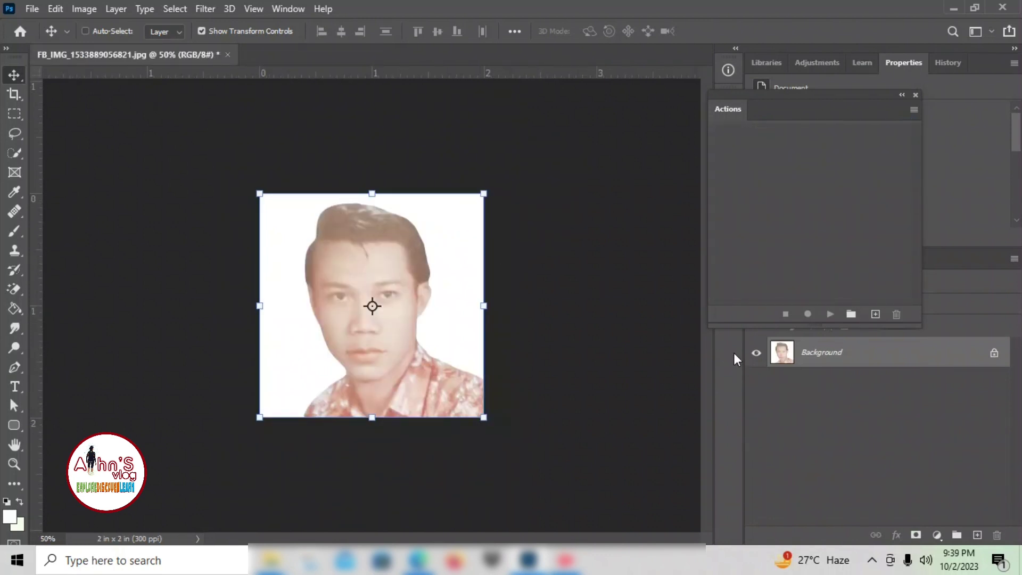
- Record a fresh action named PACKAGE 01 with F2 assigned as its function key
left_click(874, 314)
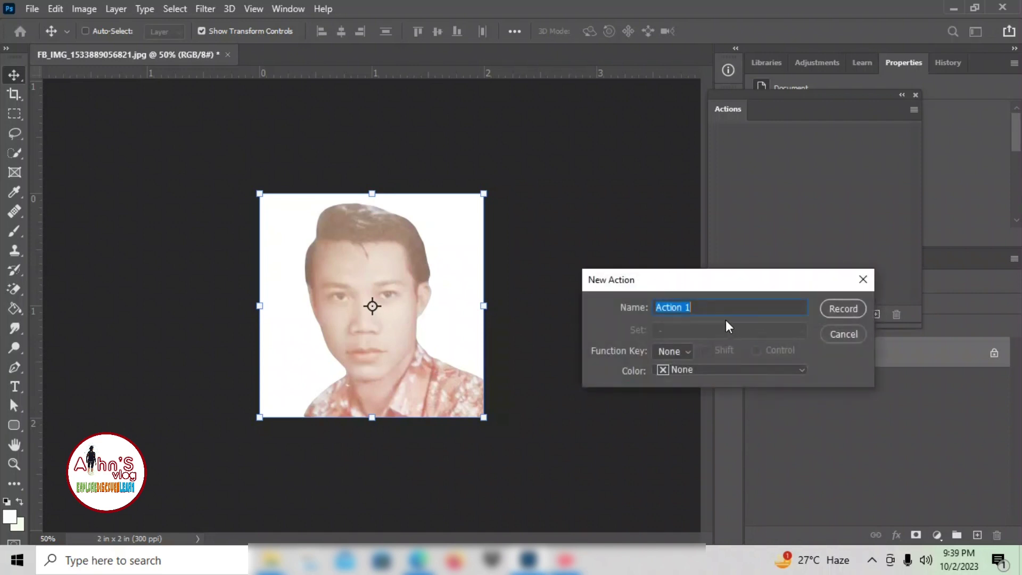
key("Caps_Lock")
type("pa")
key("BackSpace")
key("BackSpace")
key("Caps_Lock")
type("PACKAGE 01")
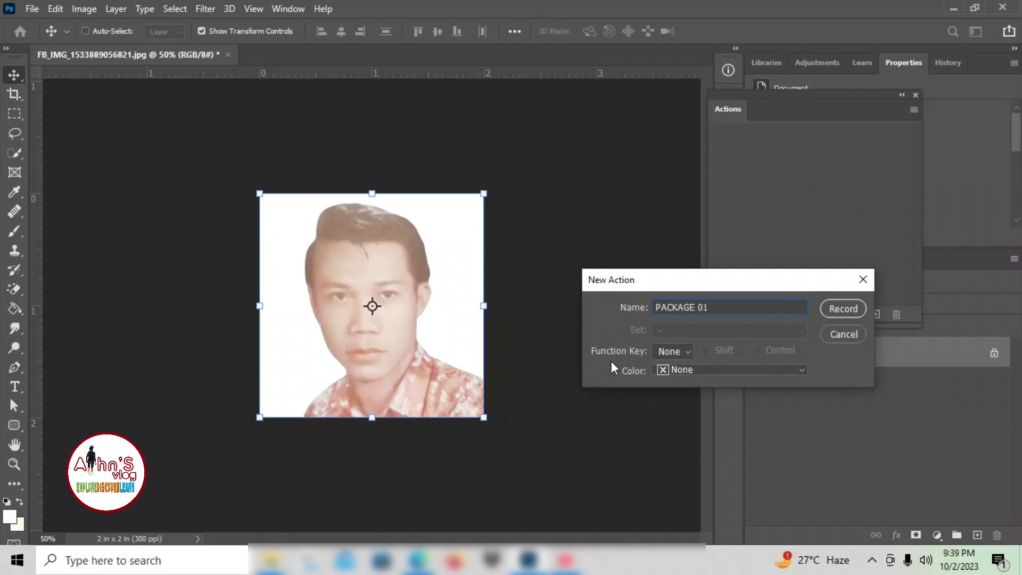
left_click(676, 353)
left_click(662, 390)
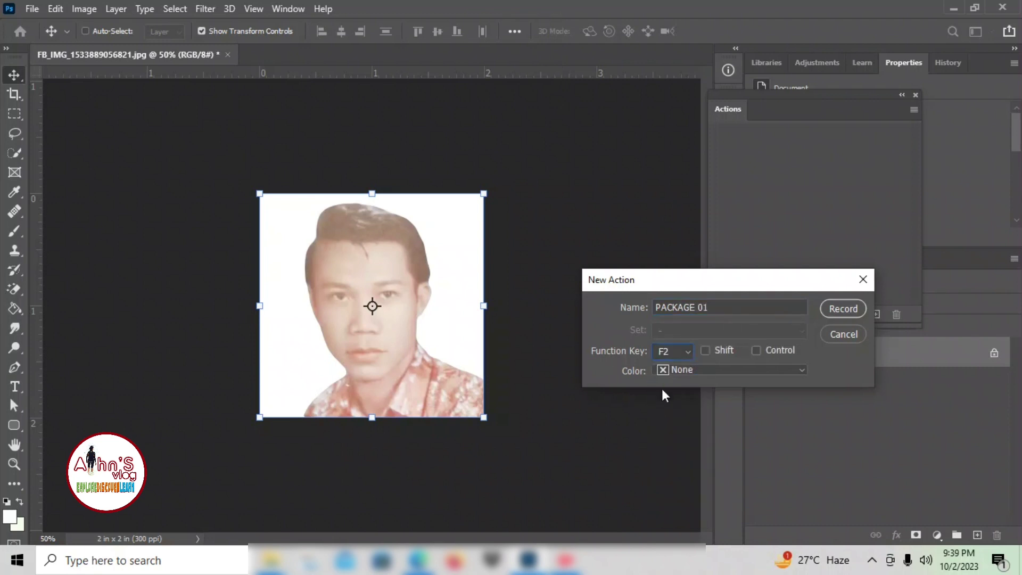
left_click(835, 308)
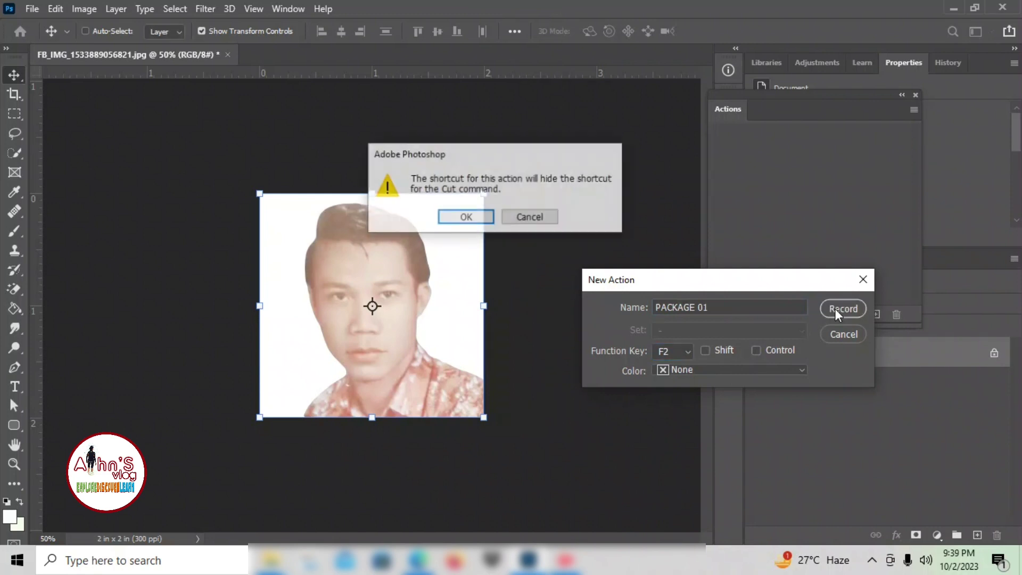
left_click(467, 222)
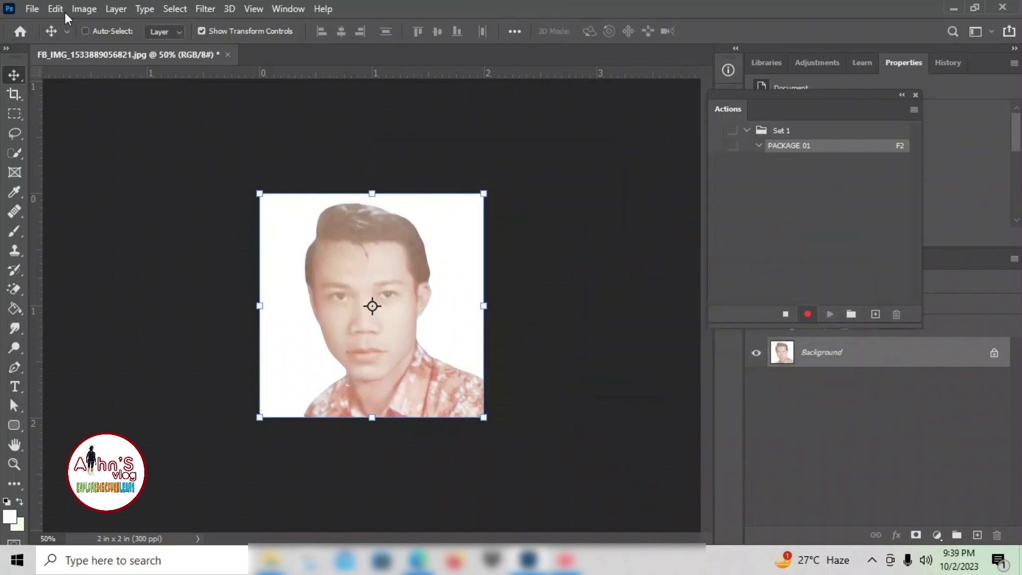
- Create a new document from the recent A4 preset, 210 x 297 mm at 300 ppi
left_click(33, 12)
left_click(43, 21)
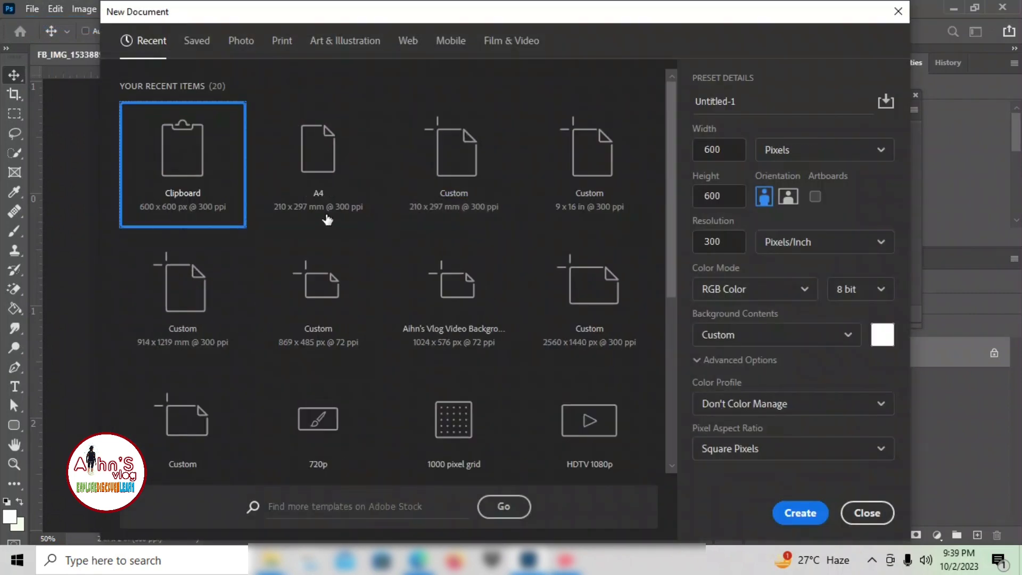
left_click(307, 161)
left_click(800, 513)
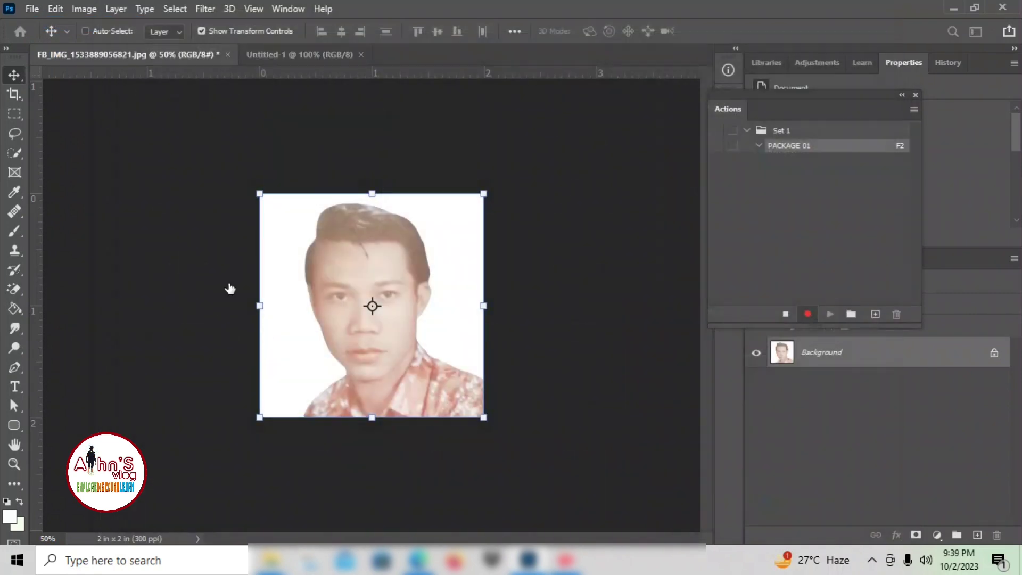
- Switch back to the portrait document, select the whole image and copy it
left_click(78, 55)
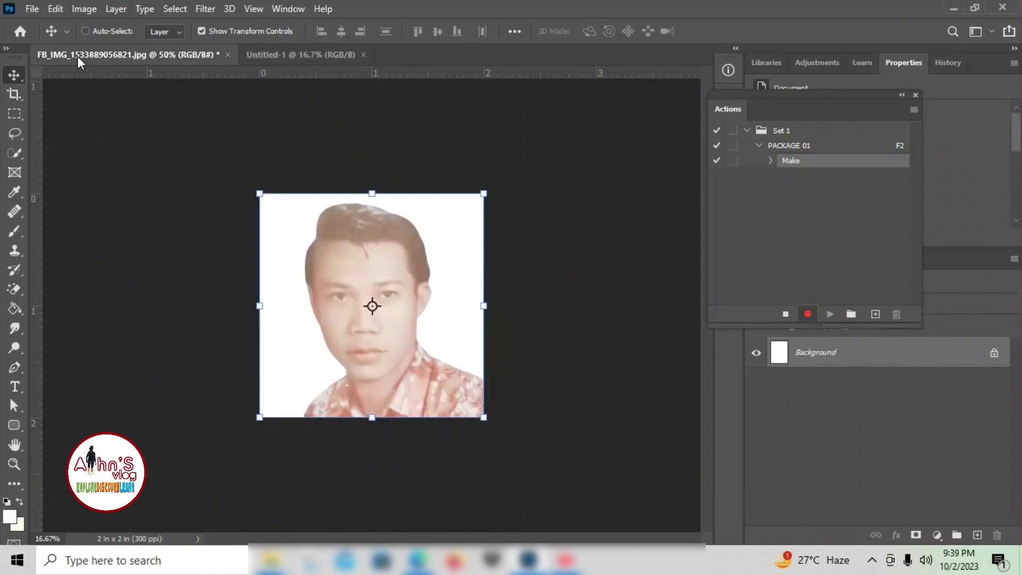
key("ctrl+a")
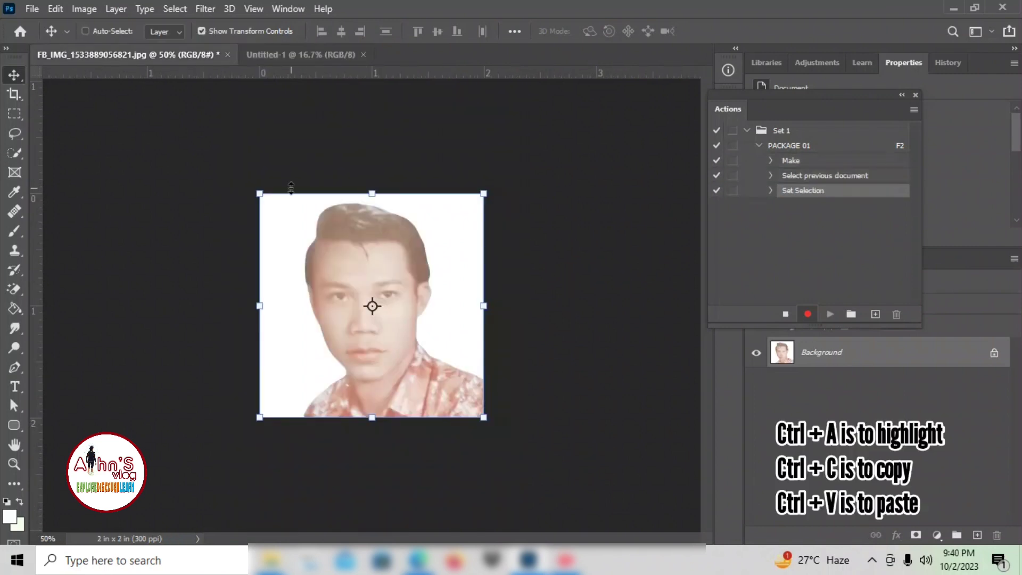
key("ctrl+c")
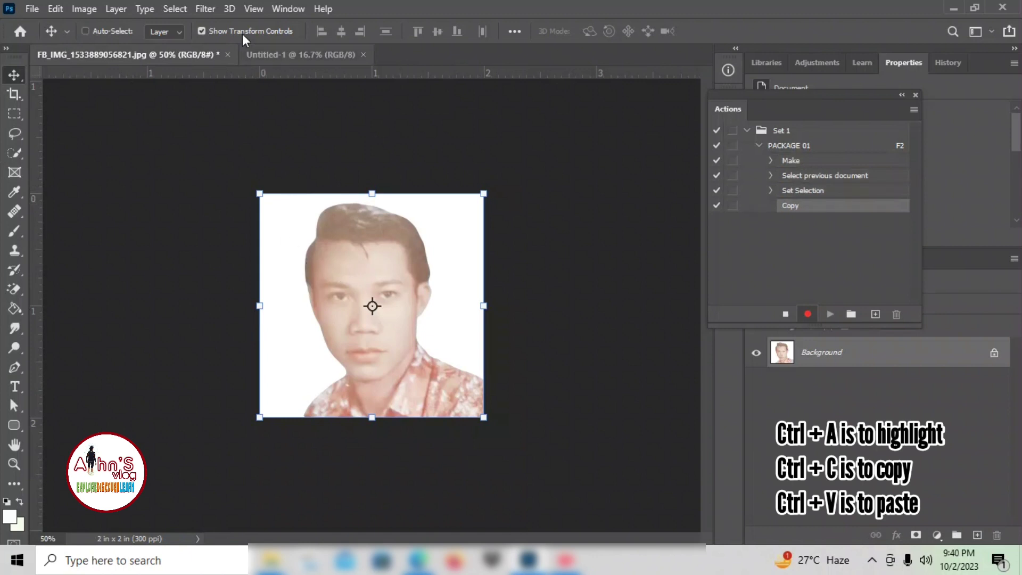
- Paste the portrait into the blank A4 document and give its layer a 3 px outside stroke in grey b1b1b1
left_click(295, 56)
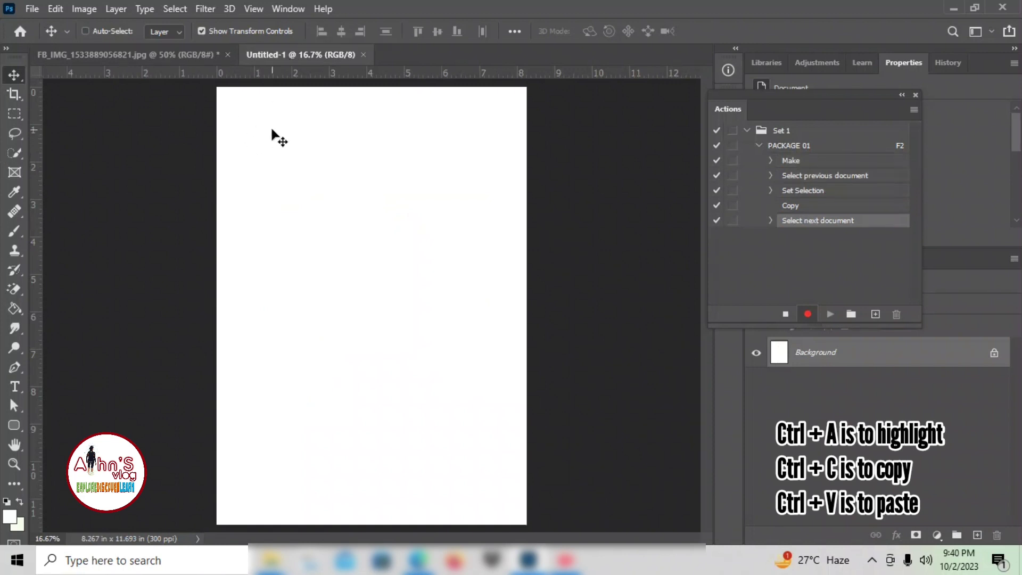
key("ctrl+v")
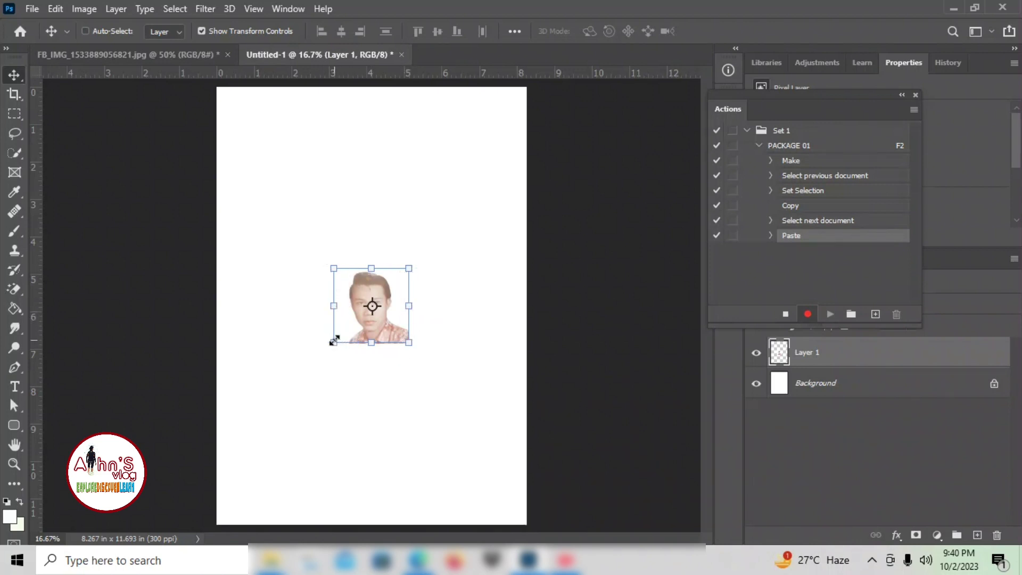
left_click(893, 534)
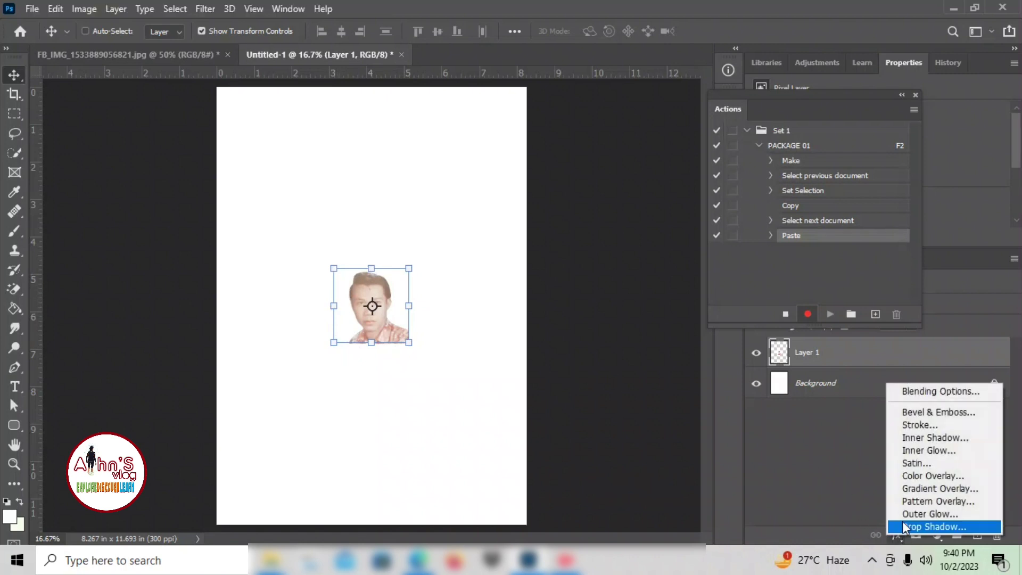
left_click(905, 425)
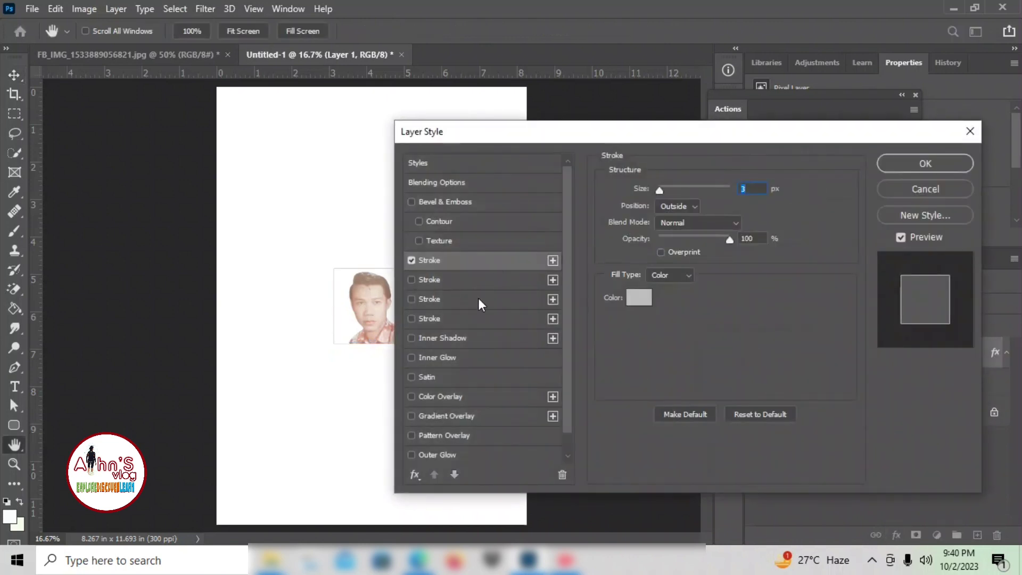
left_click(639, 297)
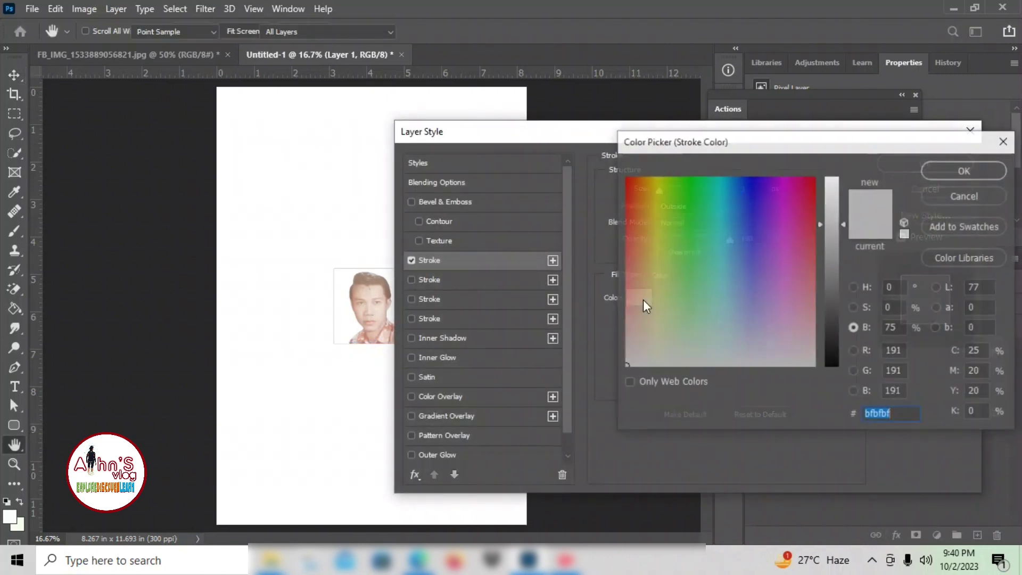
left_click(831, 350)
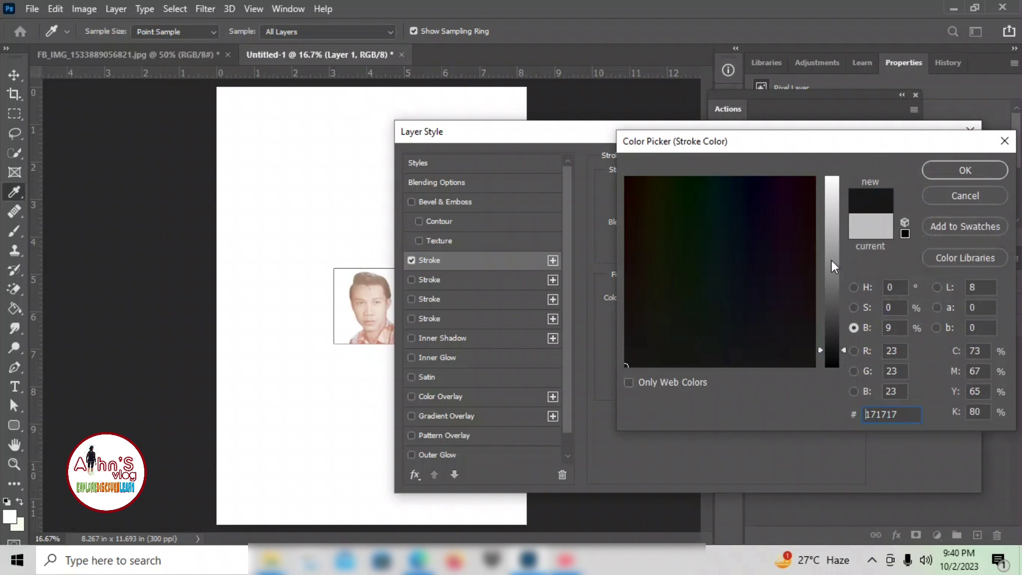
left_click(832, 225)
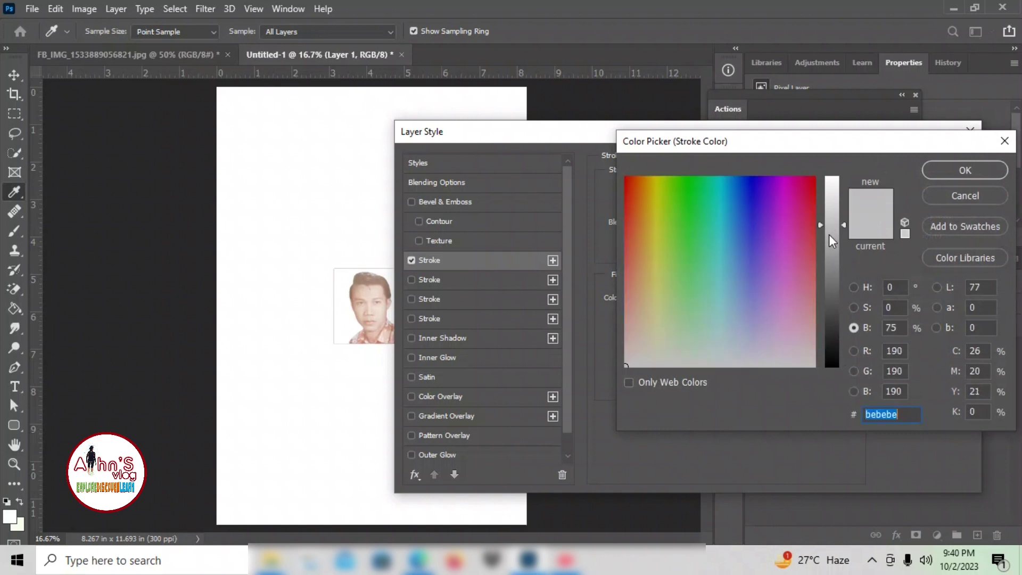
left_click(828, 234)
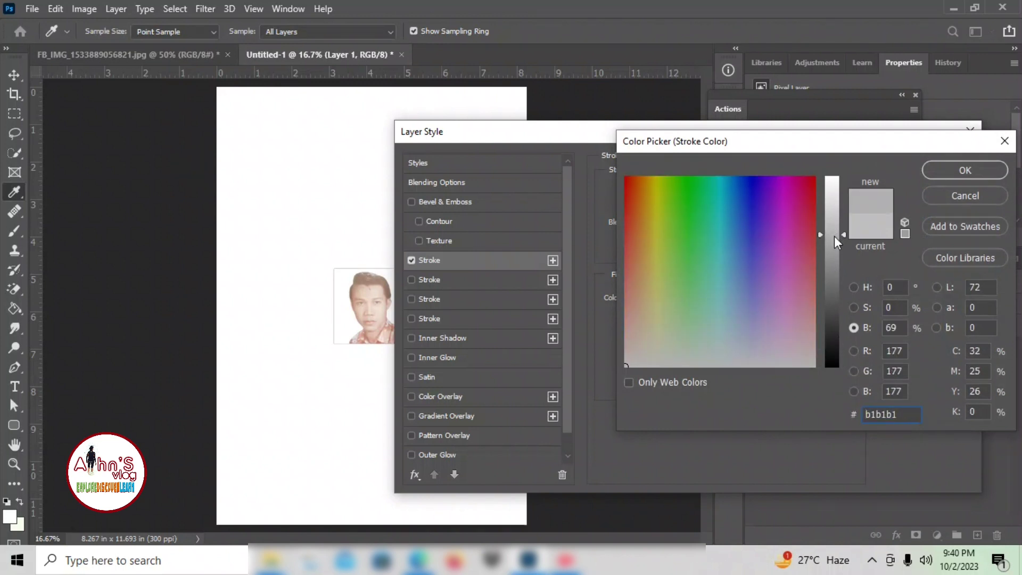
left_click(953, 170)
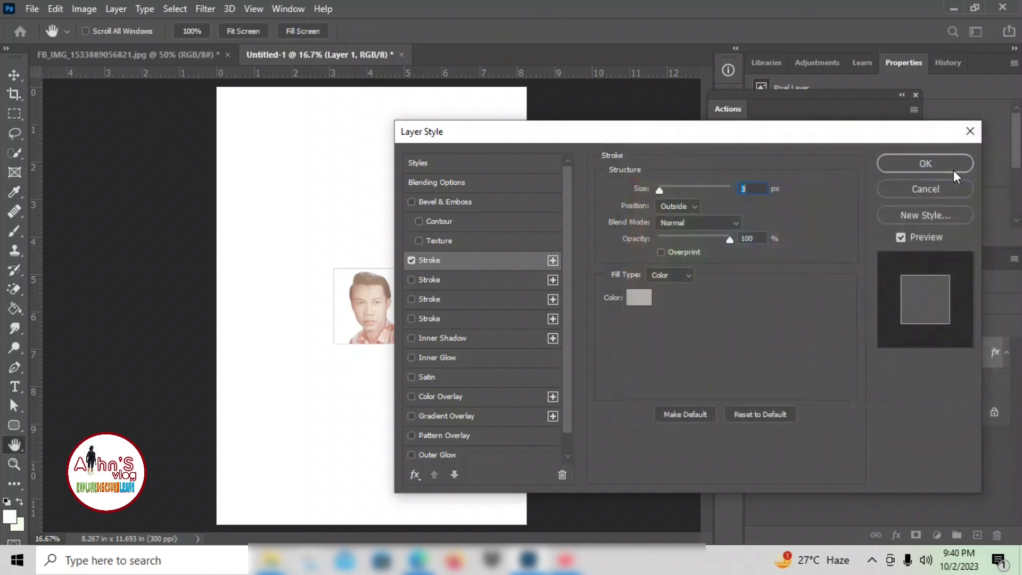
left_click(916, 167)
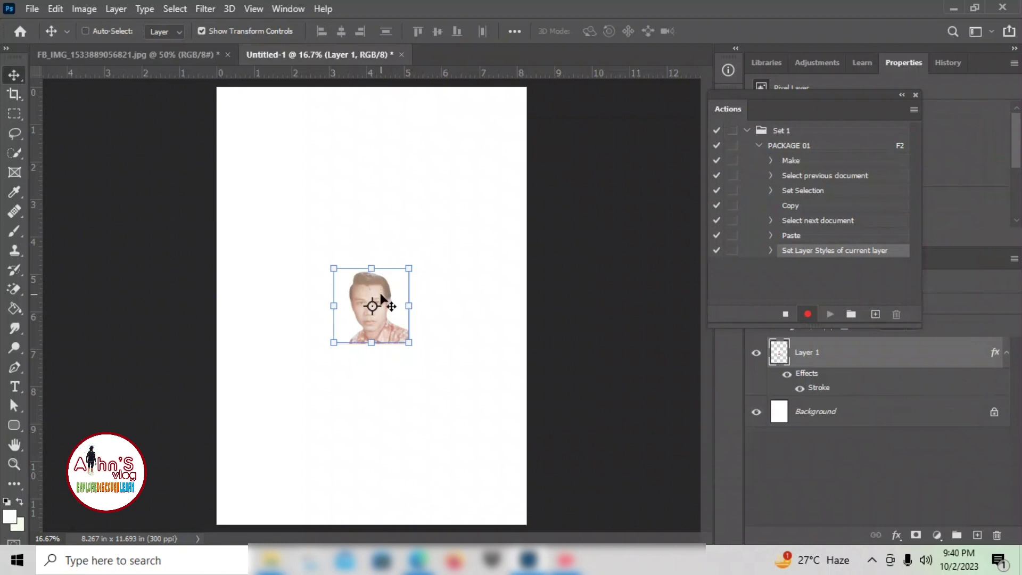
- Move the outlined portrait to the page's upper-left corner and place two copies beside it in a row, edge to edge
left_click_drag(379, 295, 271, 124)
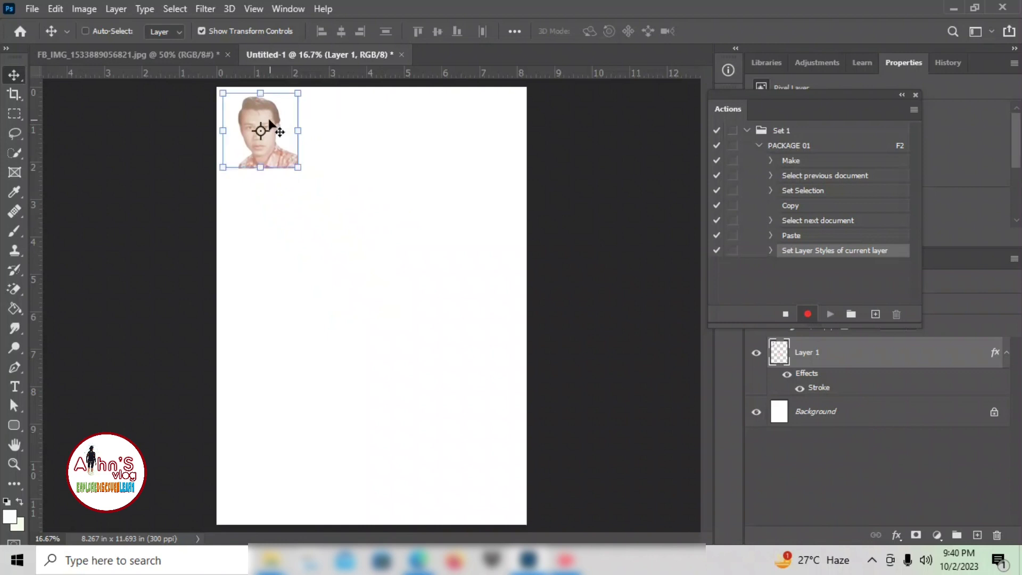
key("ctrl+c")
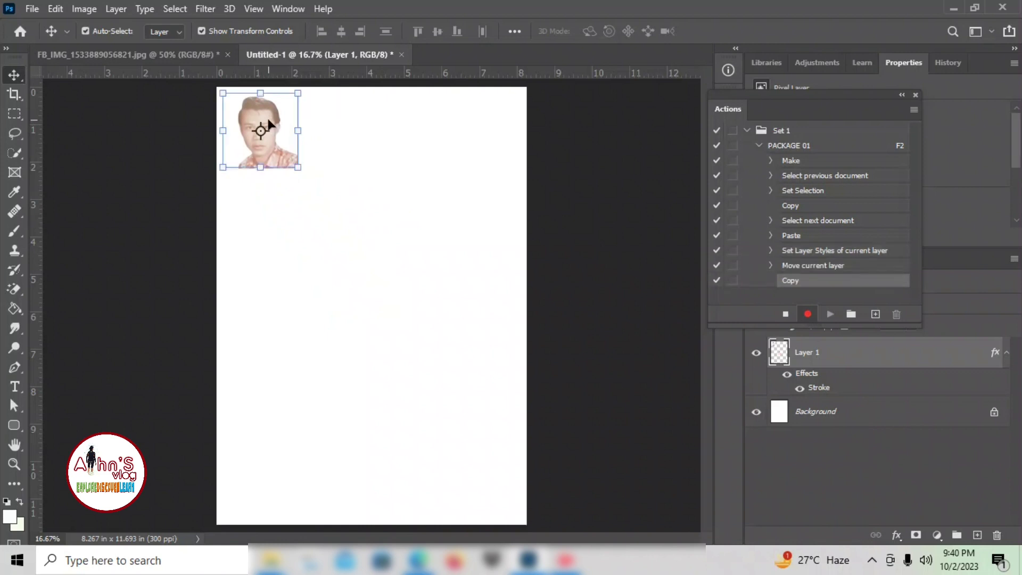
key("ctrl+v")
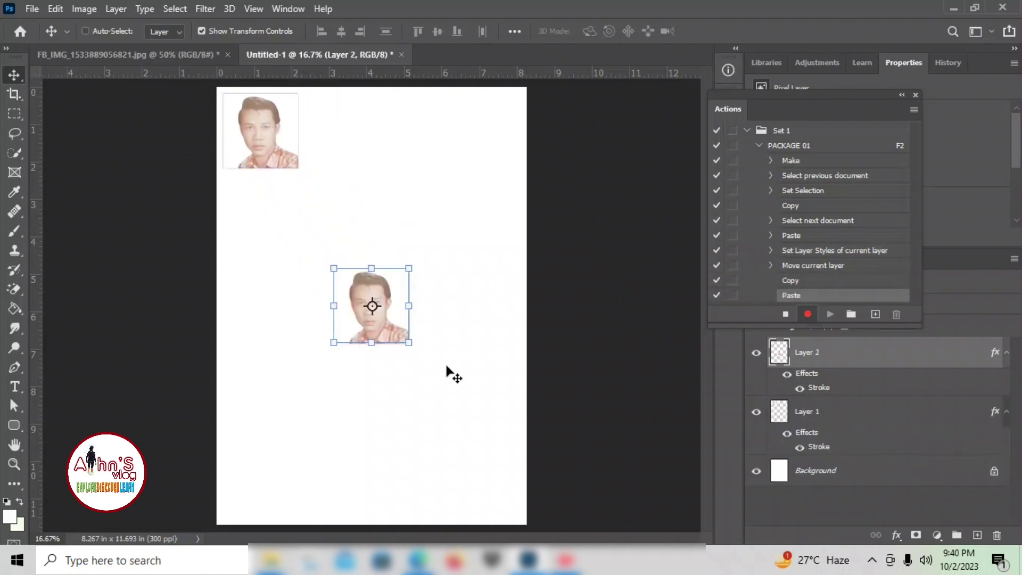
left_click_drag(358, 297, 323, 122)
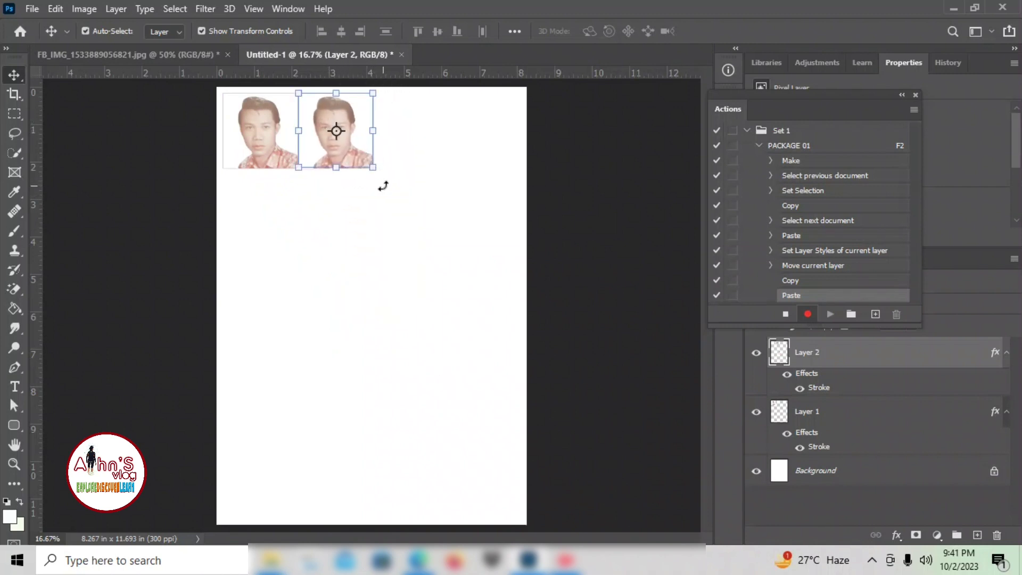
key("ctrl+c")
key("ctrl+v")
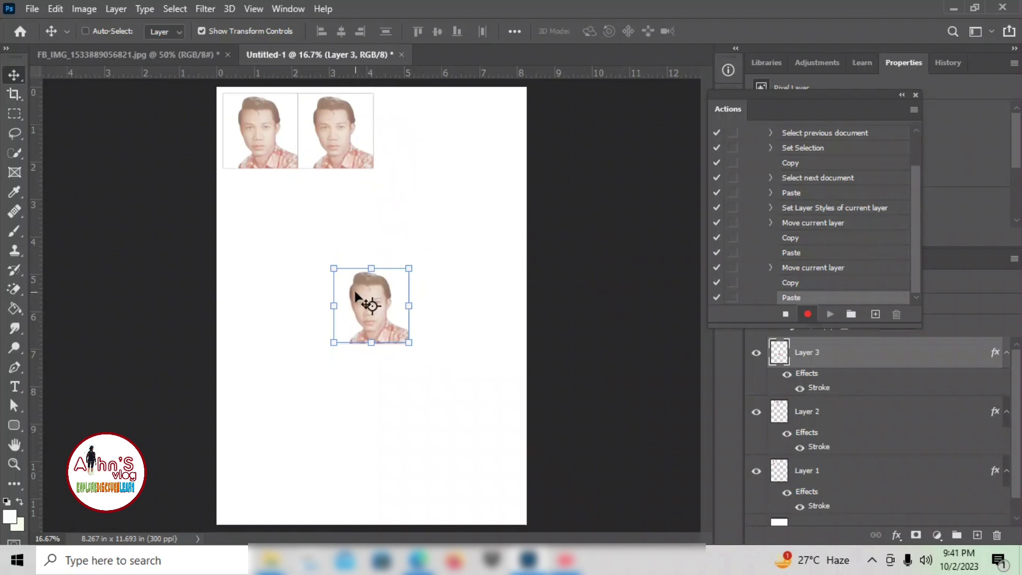
left_click_drag(362, 288, 400, 123)
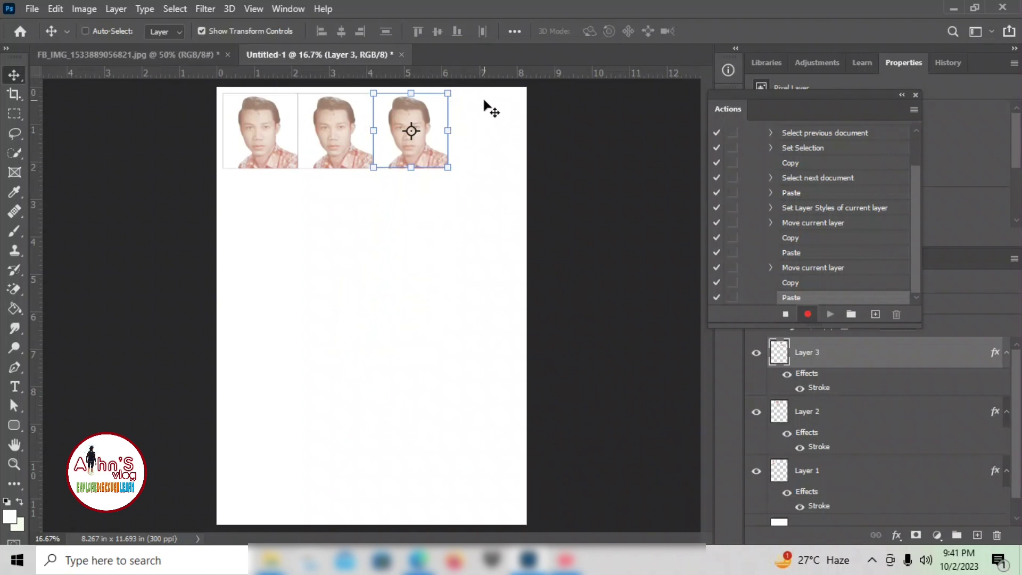
- Switch back to the portrait document and crop the picture to 1 x 1 in at 300 px/in
left_click(126, 55)
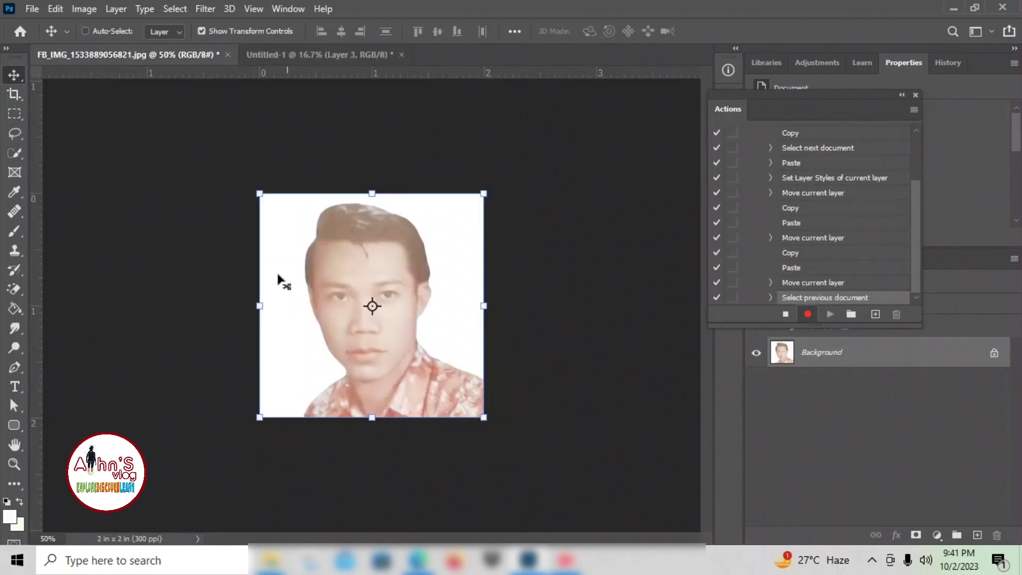
left_click(14, 94)
left_click(123, 32)
left_click(120, 33)
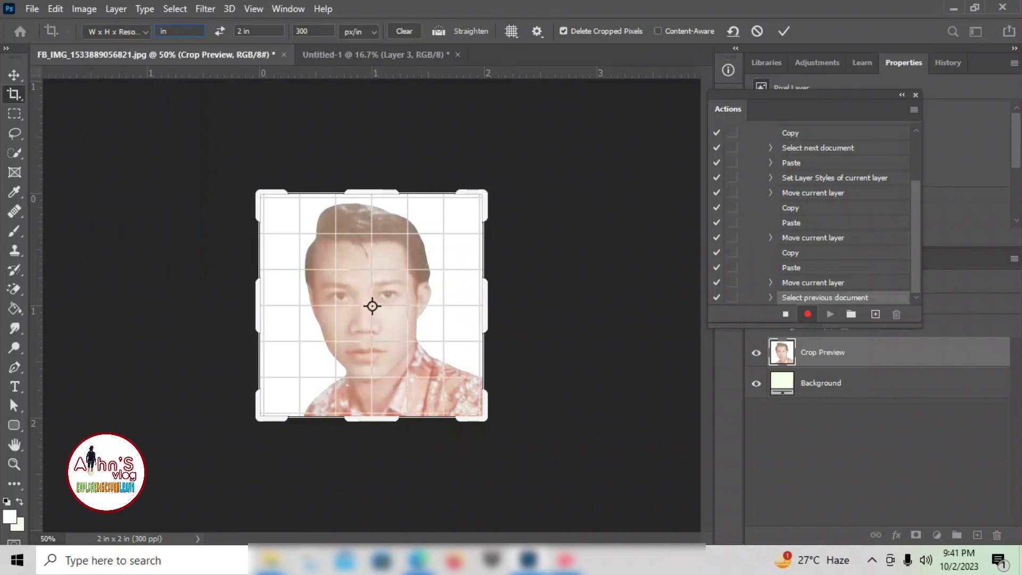
type("1")
left_click(247, 34)
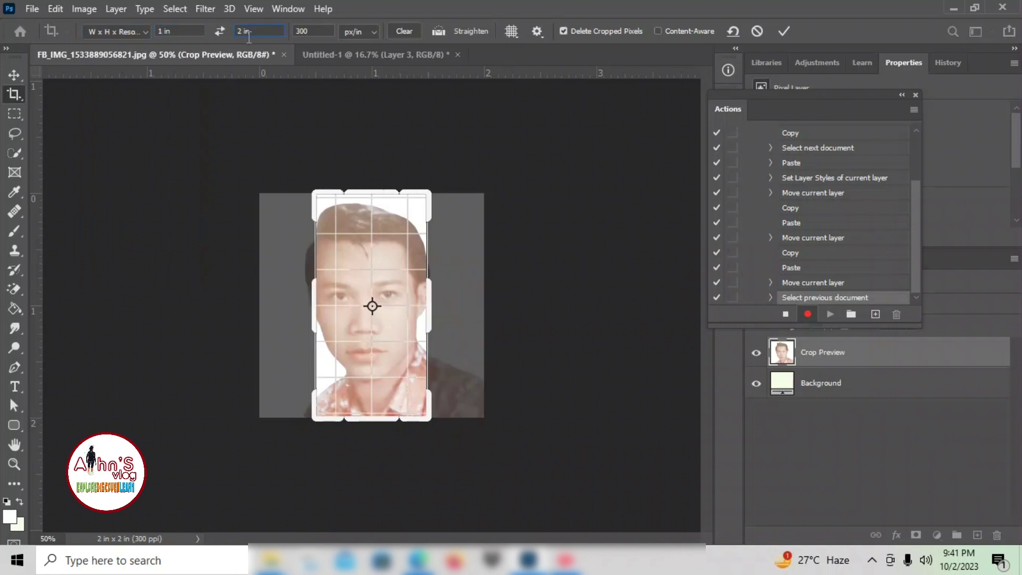
type("1")
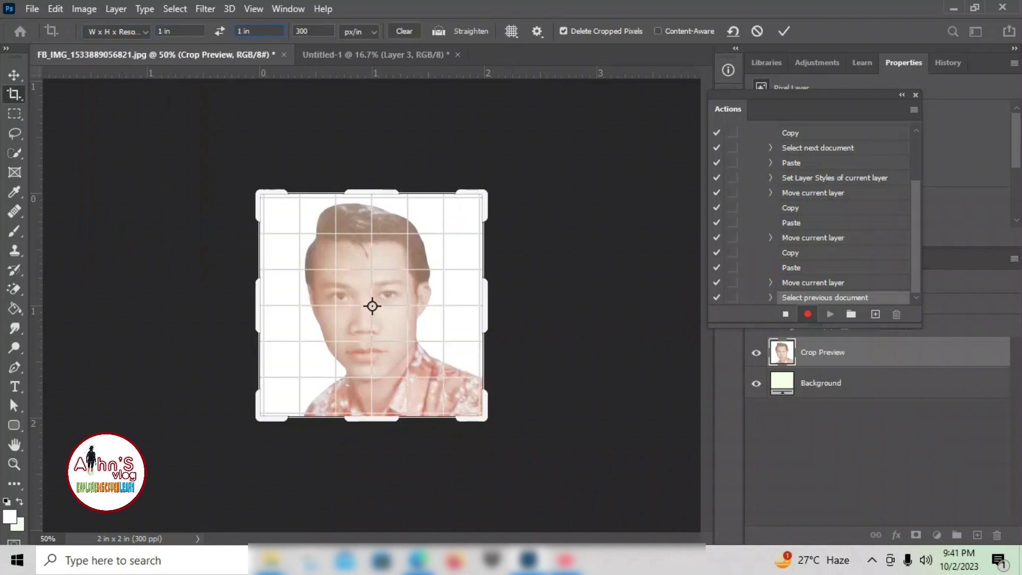
left_click(783, 32)
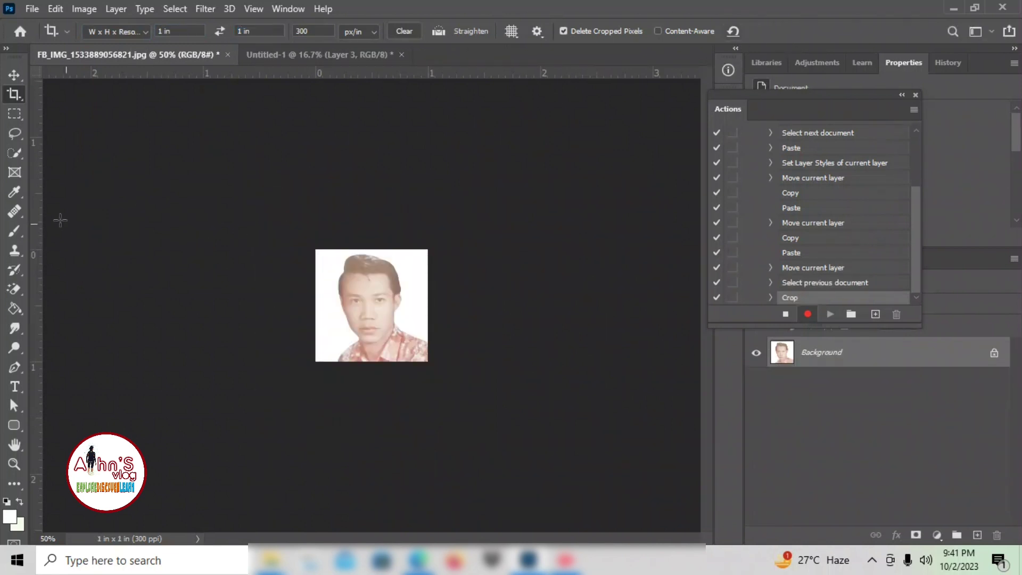
- Select and copy the whole cropped portrait, and paste it into the A4 document
left_click(15, 72)
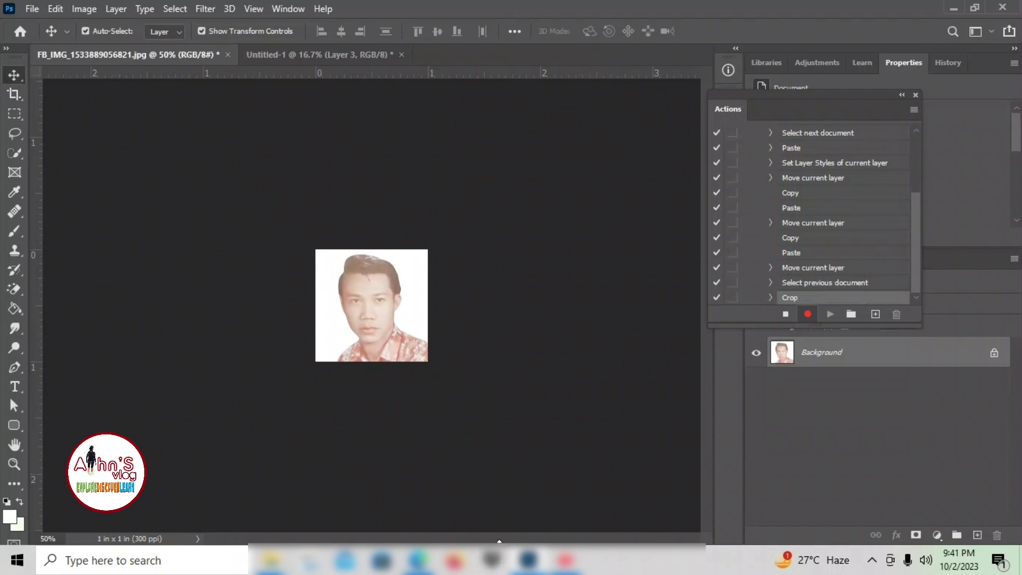
key("ctrl+a")
key("ctrl+c")
key("ctrl+Tab")
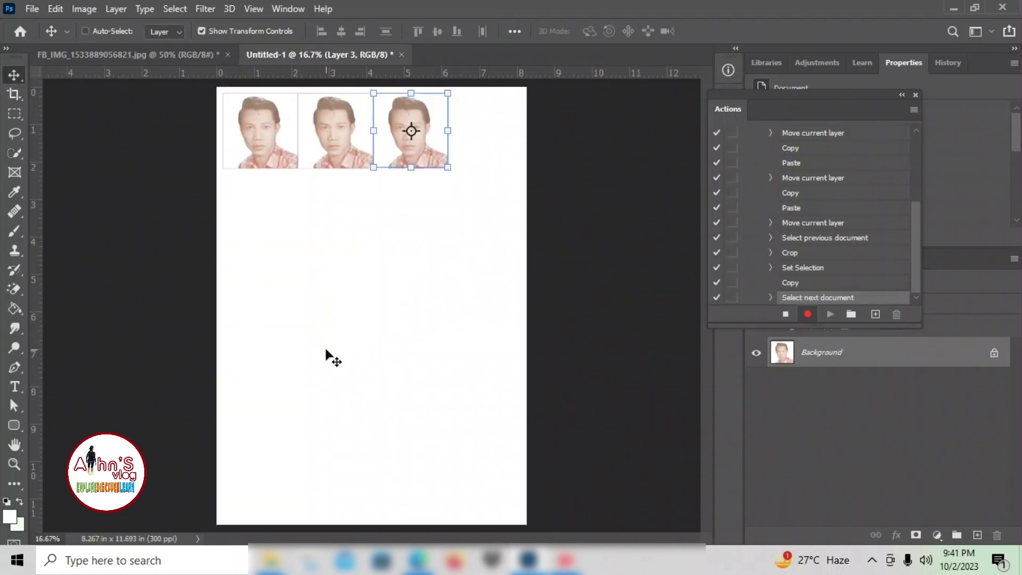
key("ctrl+v")
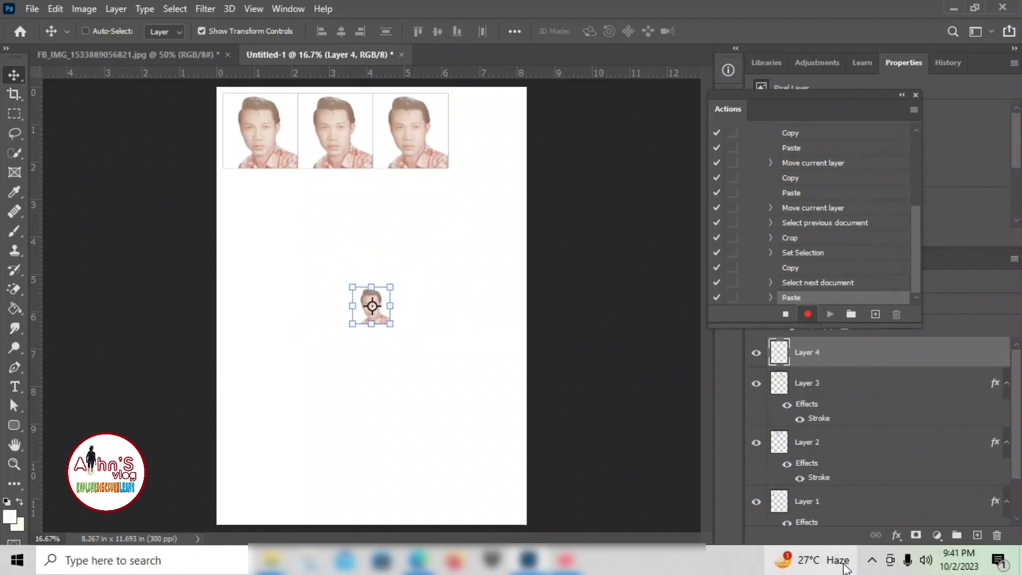
- Give the small portrait a 3 px outside stroke and place it against the upper right edge of the third large picture
left_click(897, 534)
left_click(911, 427)
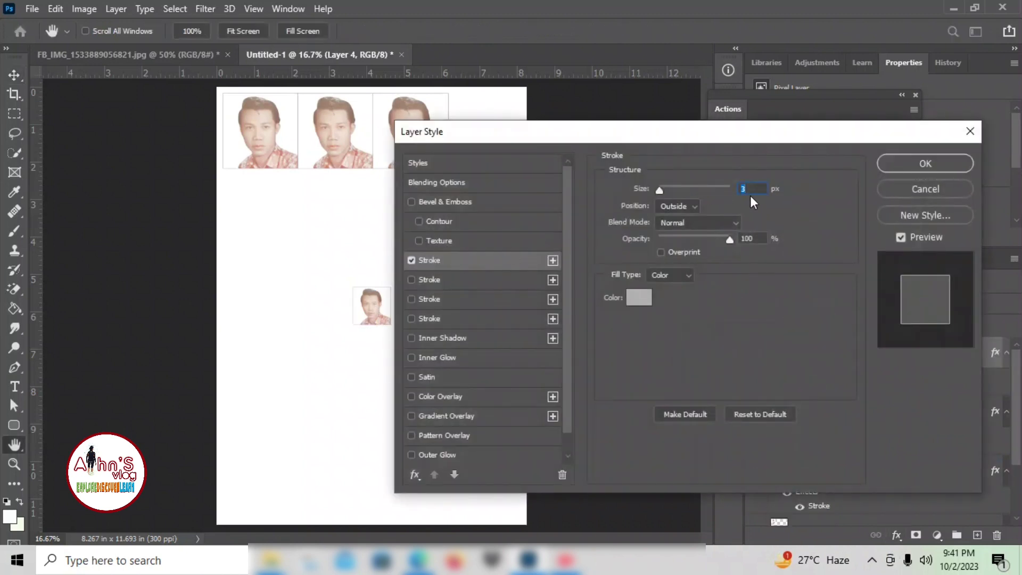
left_click(920, 167)
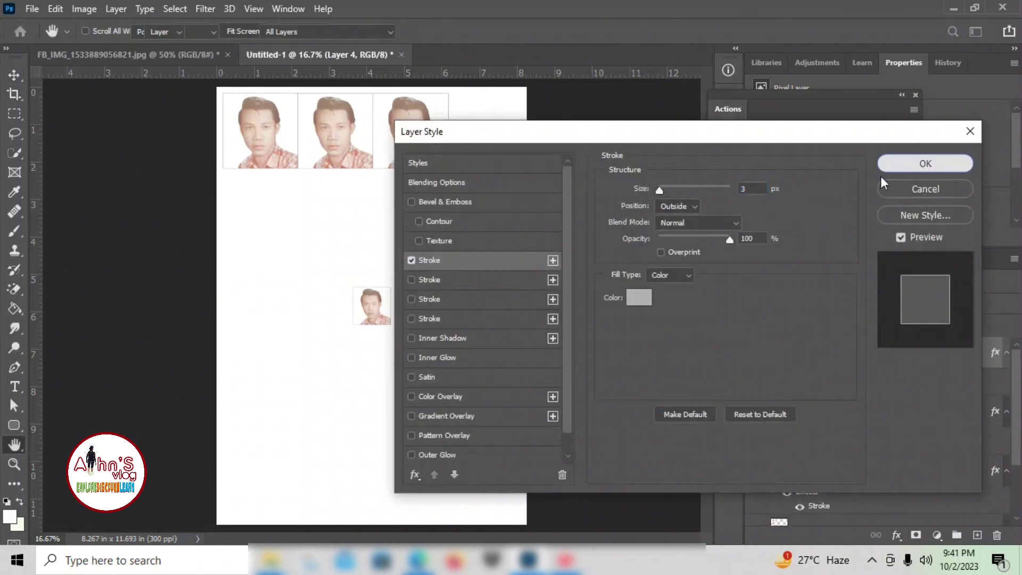
left_click_drag(362, 301, 467, 111)
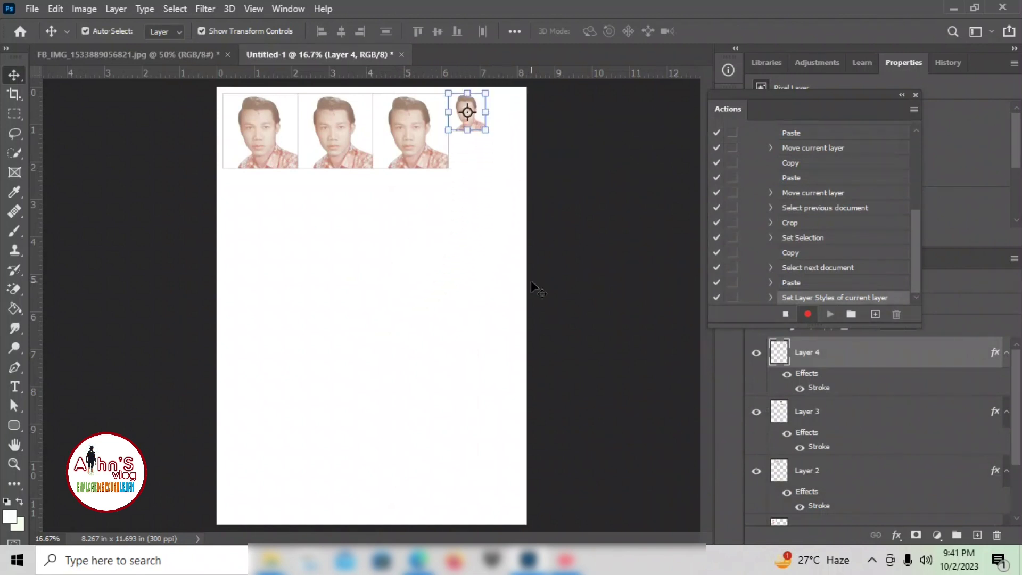
- Add three copies of the small outlined portrait to form a two-by-two block at the end of the picture row
key("ctrl+c")
key("ctrl+v")
left_click_drag(362, 304, 490, 110)
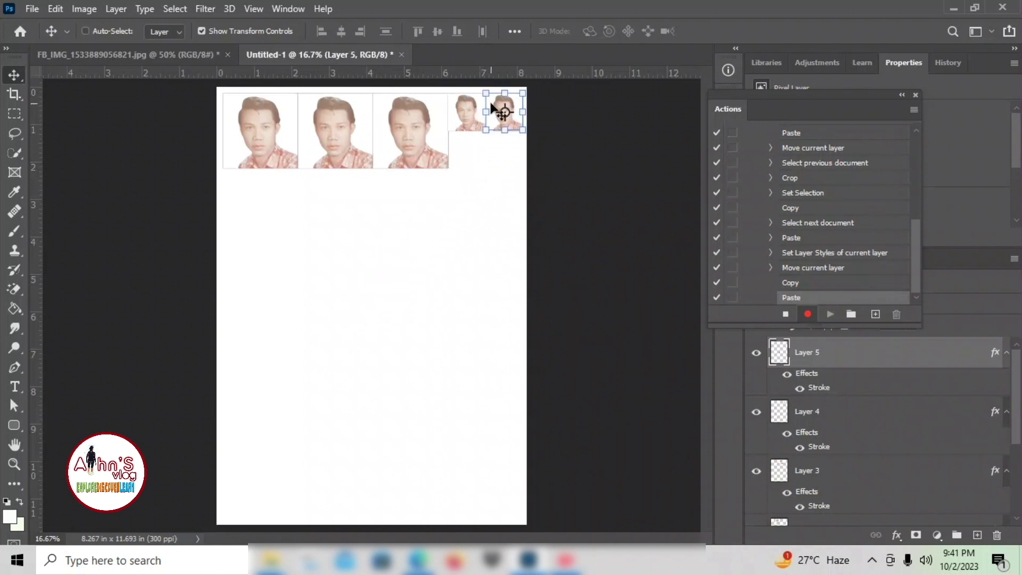
key("ctrl+c")
key("ctrl+v")
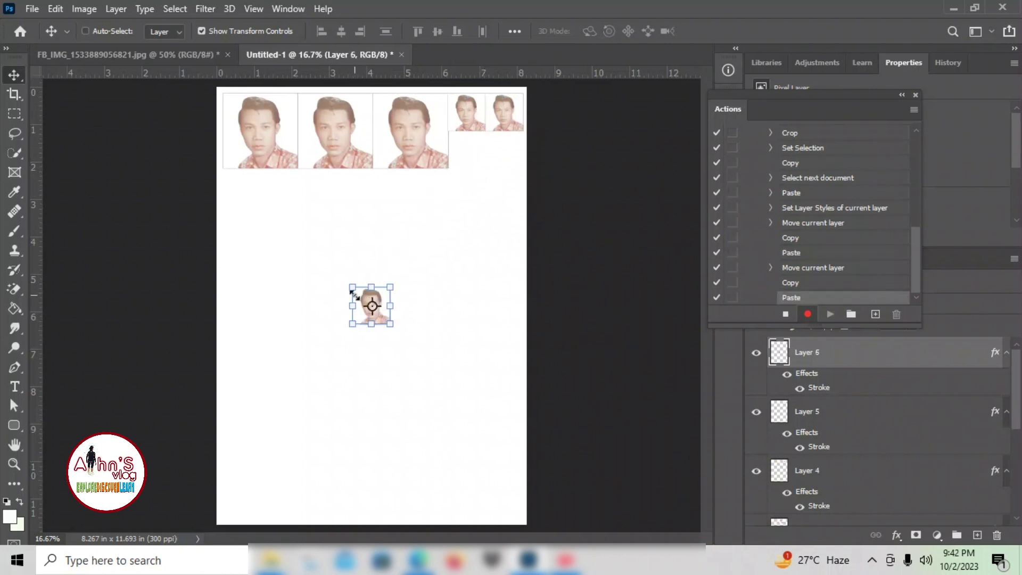
left_click_drag(360, 288, 457, 129)
key("ctrl+c")
key("ctrl+v")
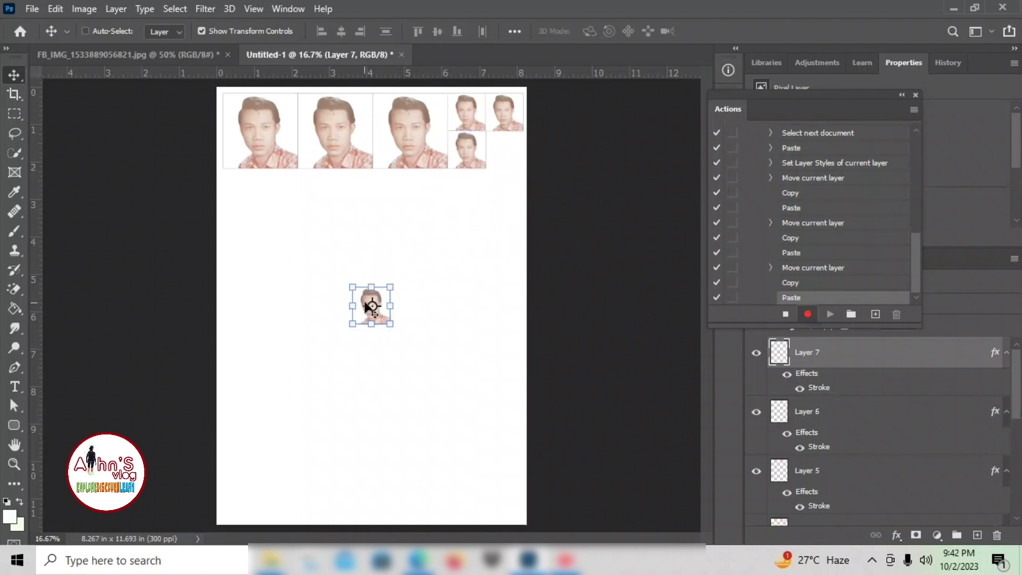
left_click_drag(369, 288, 503, 131)
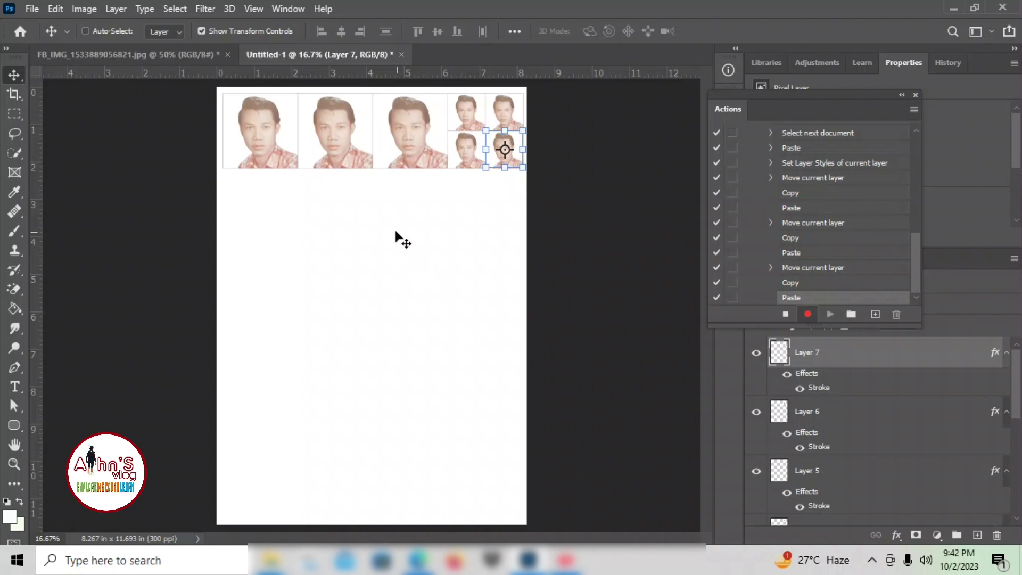
- Stop recording the PACKAGE 01 action and collapse its list of recorded commands
left_click(785, 315)
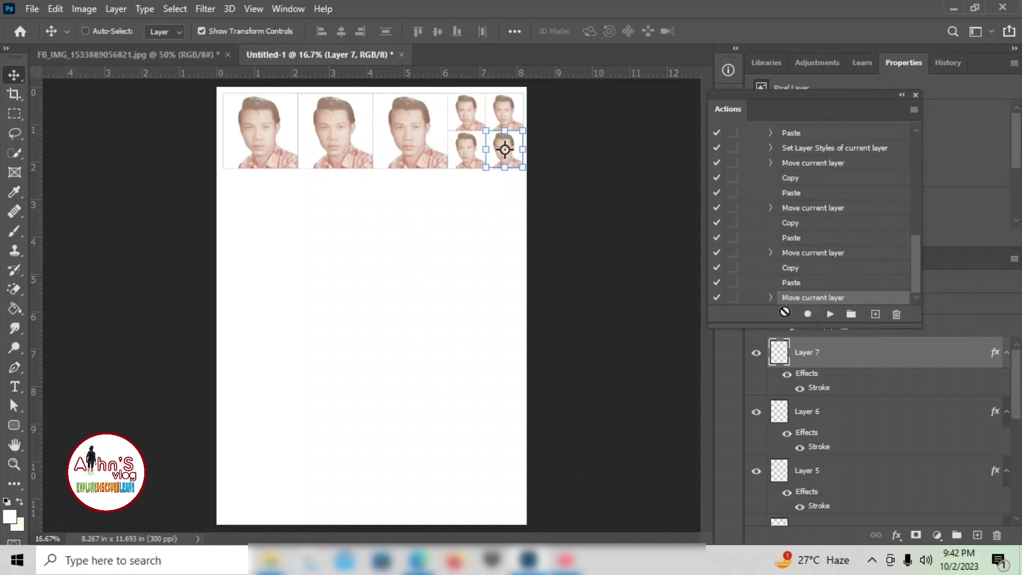
left_click_drag(912, 270, 907, 143)
left_click(760, 147)
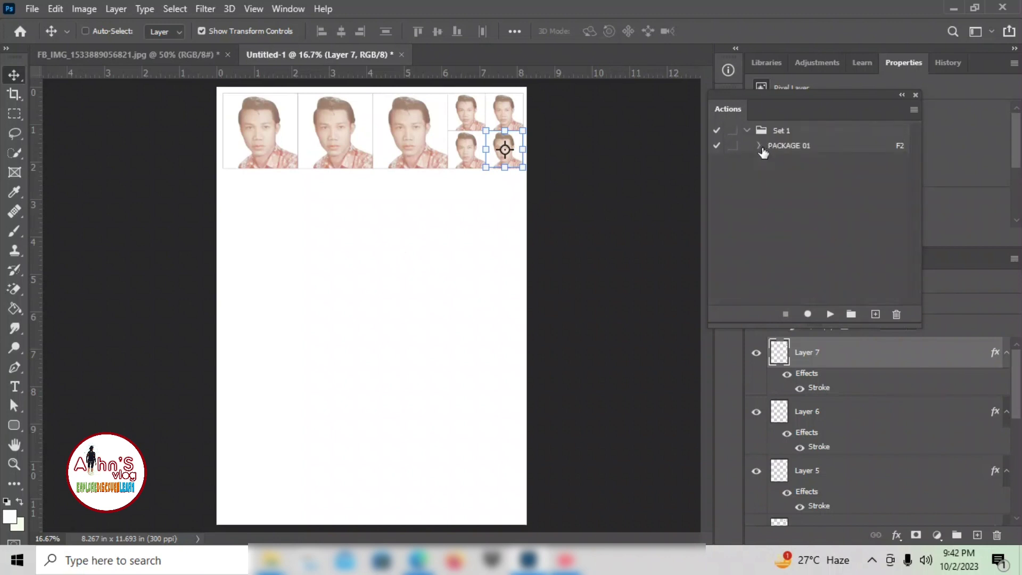
left_click(788, 234)
- Close the Untitled-1 A4 layout document without saving it
left_click(402, 54)
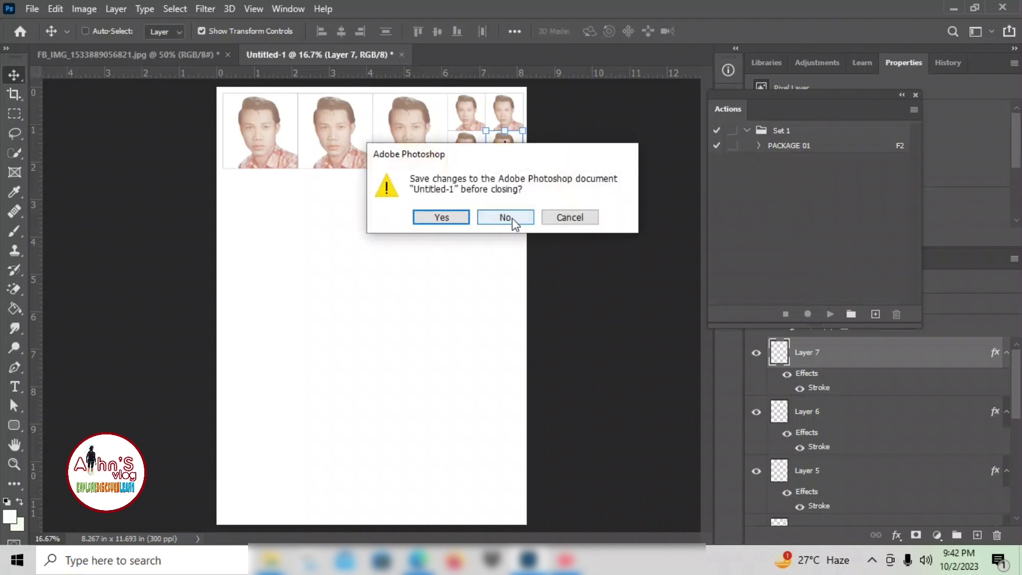
left_click(504, 217)
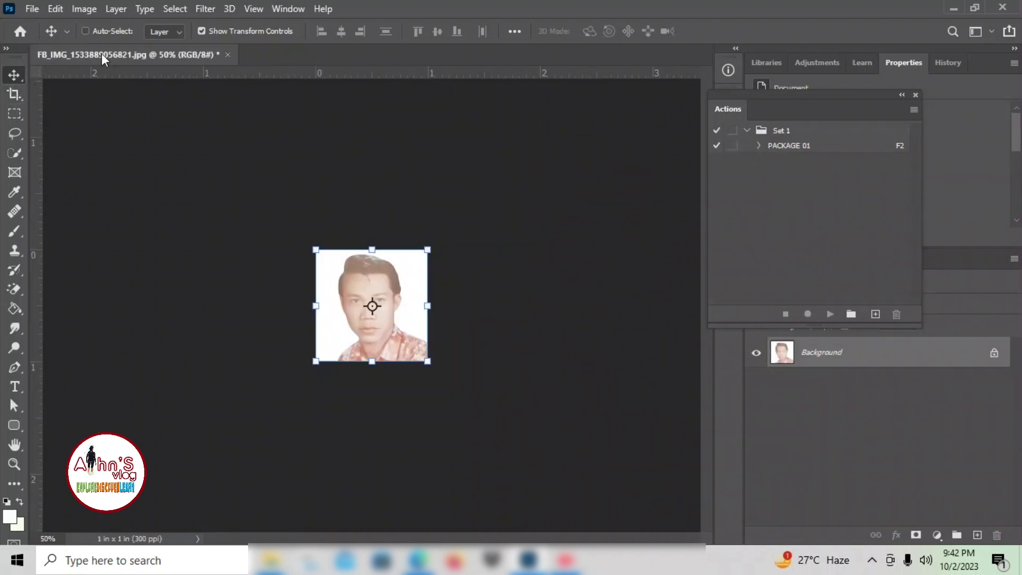
- Crop the portrait photo to 2 x 2 in at 300 px/in using width, height and resolution values
left_click(13, 95)
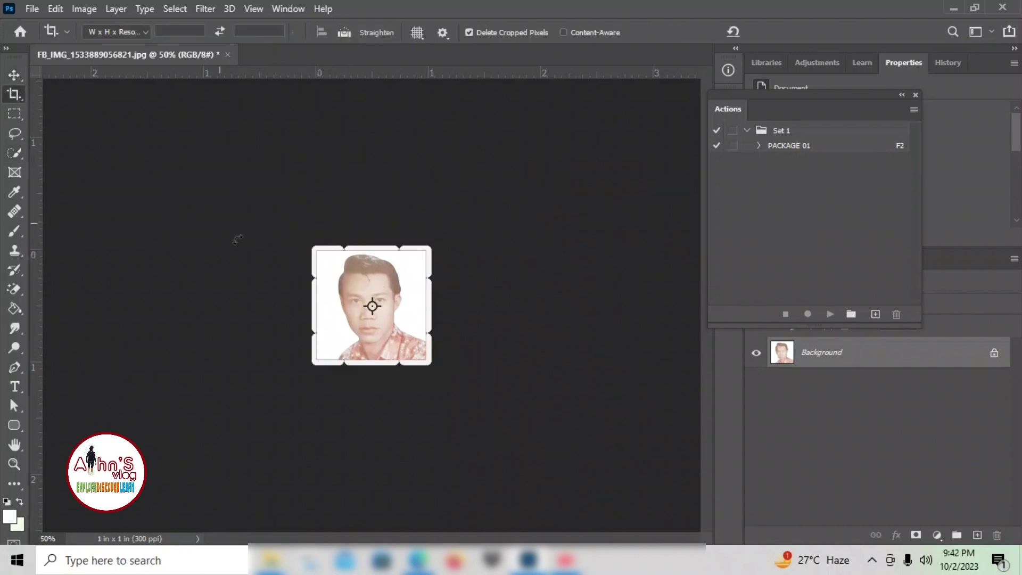
left_click(131, 33)
left_click(125, 62)
left_click(164, 31)
type("2")
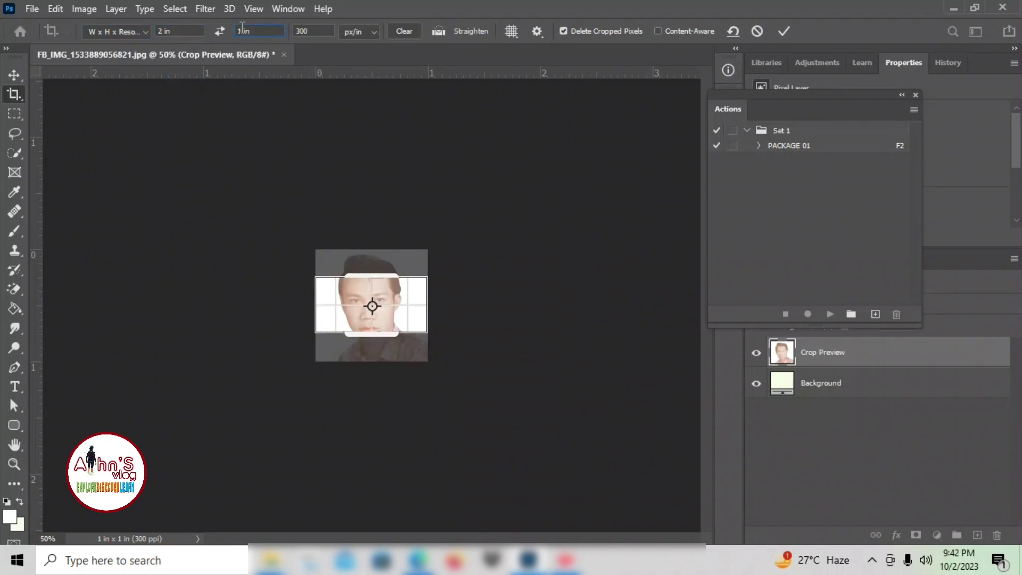
type("2")
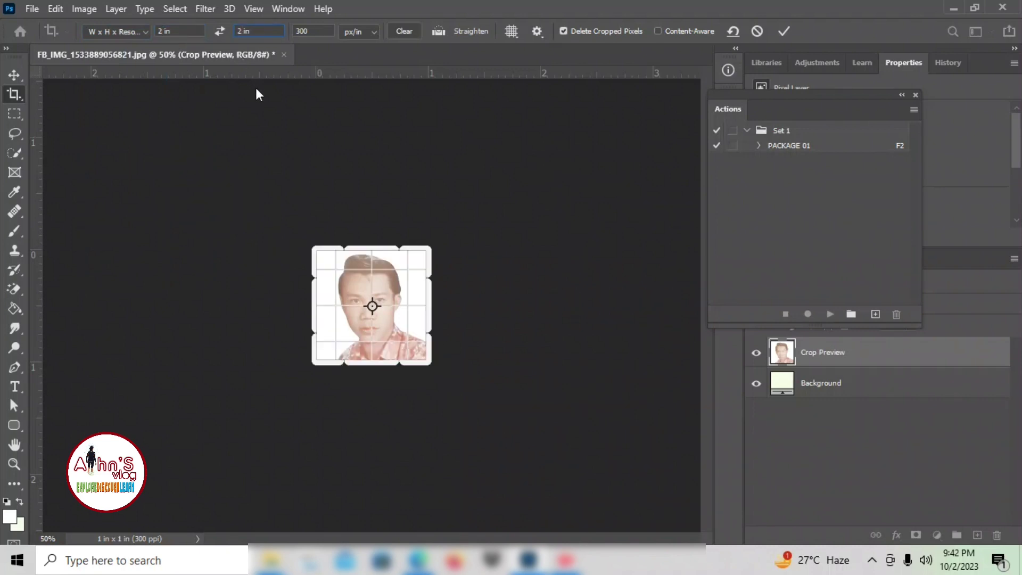
left_click(785, 31)
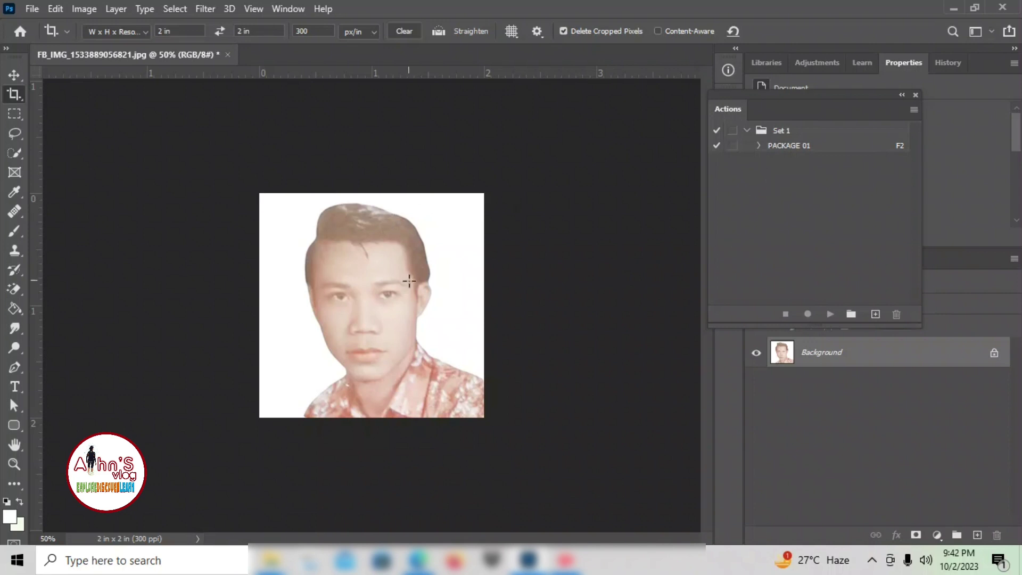
- Create an action named PACKAGE 02 in Set 1 with function key F3 and start recording it
left_click(875, 316)
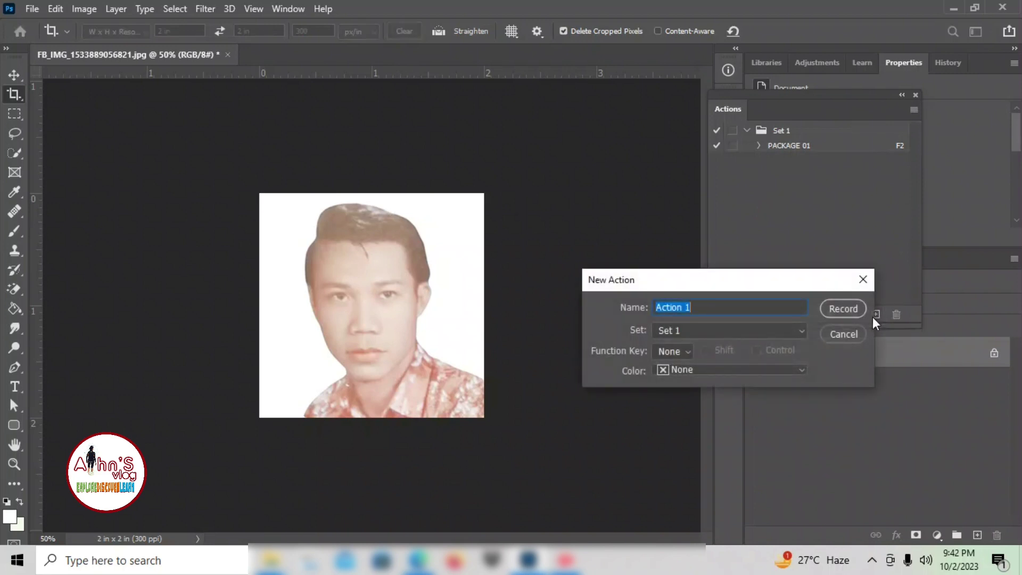
key("Caps_Lock")
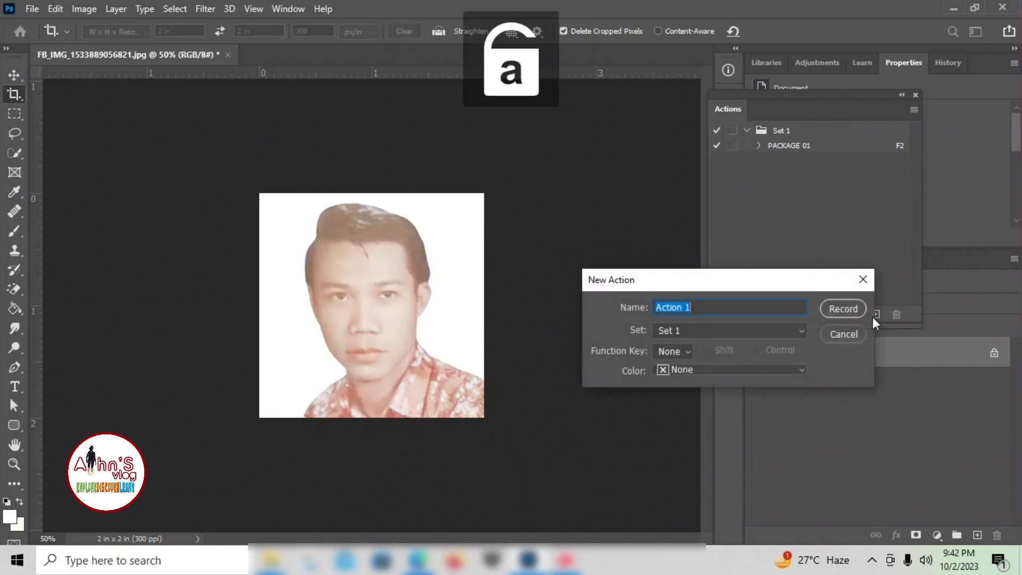
key("Caps_Lock")
type("PACKAGE 02")
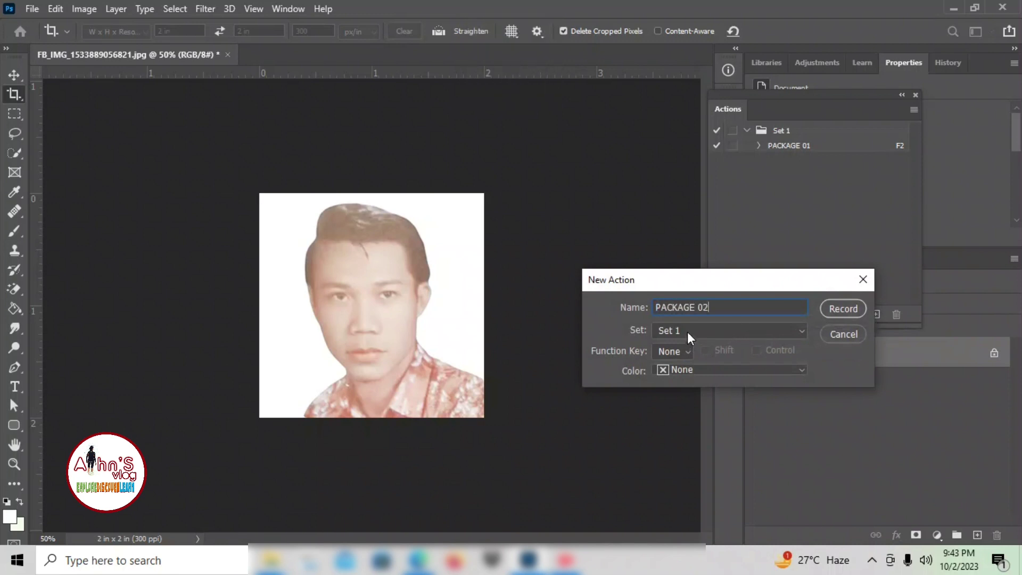
left_click(777, 328)
left_click(756, 345)
left_click(682, 353)
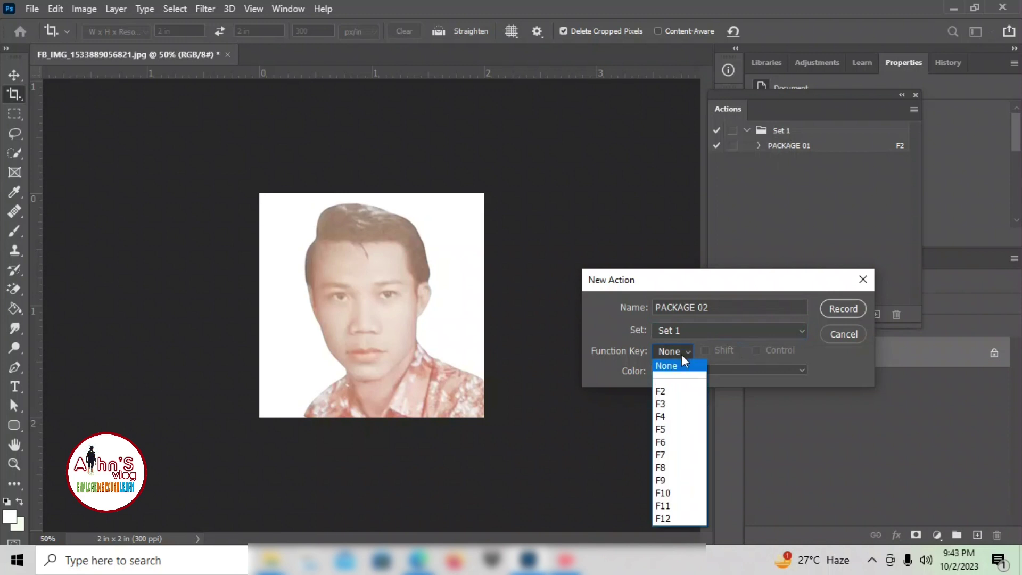
left_click(671, 404)
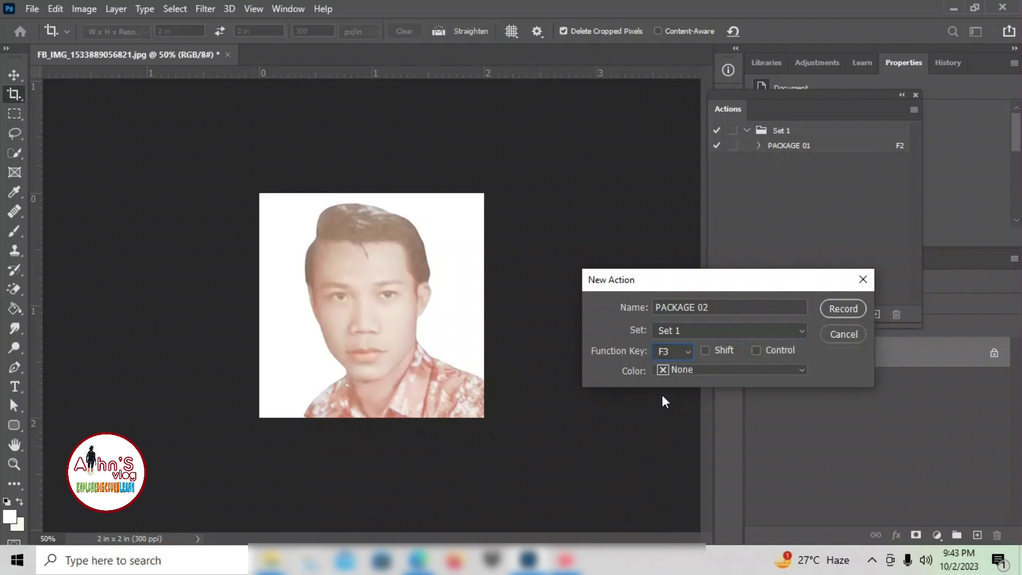
left_click(845, 309)
left_click(479, 217)
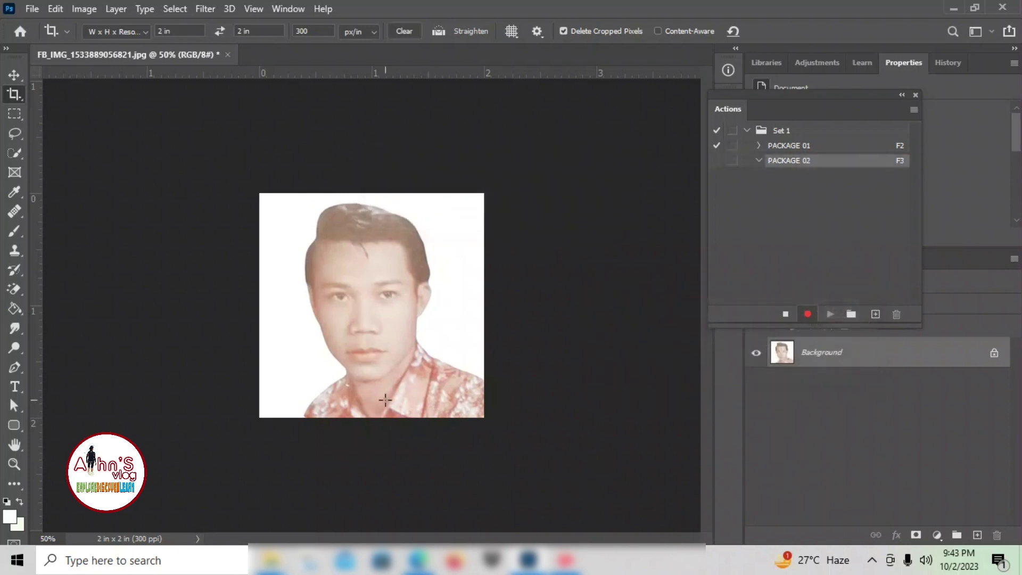
- Create a new A4 document, 210 x 297 mm at 300 pixels/inch with a white background
left_click(36, 12)
left_click(42, 19)
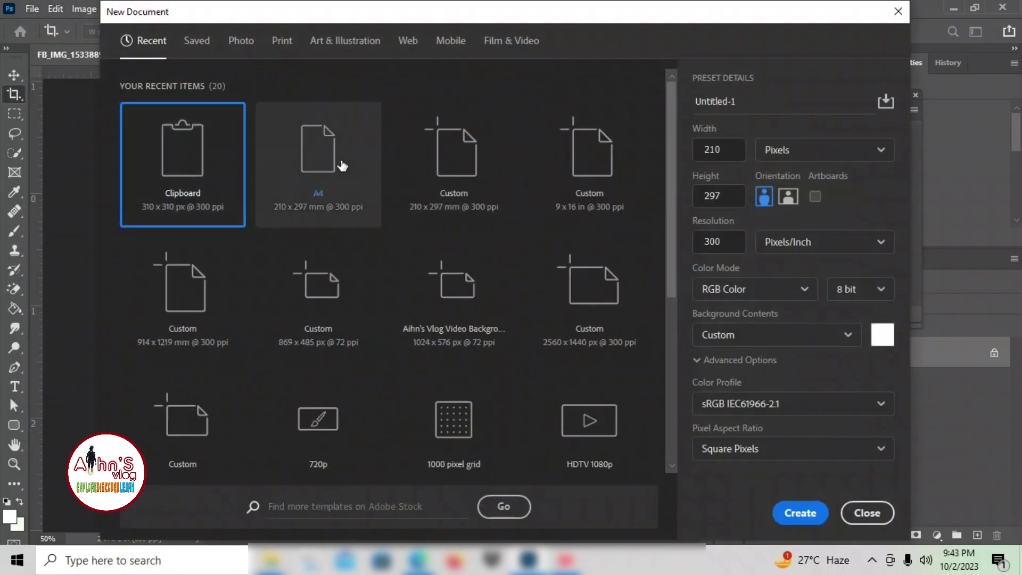
left_click(339, 162)
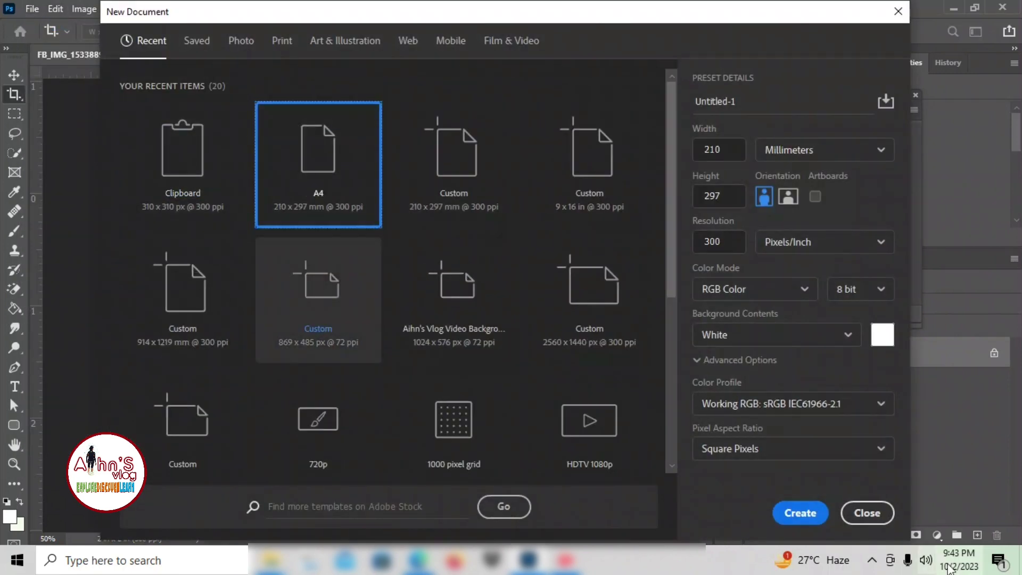
left_click(800, 512)
- Copy the whole 2 x 2 inch portrait and paste it into the blank A4 document
left_click(116, 59)
left_click(14, 75)
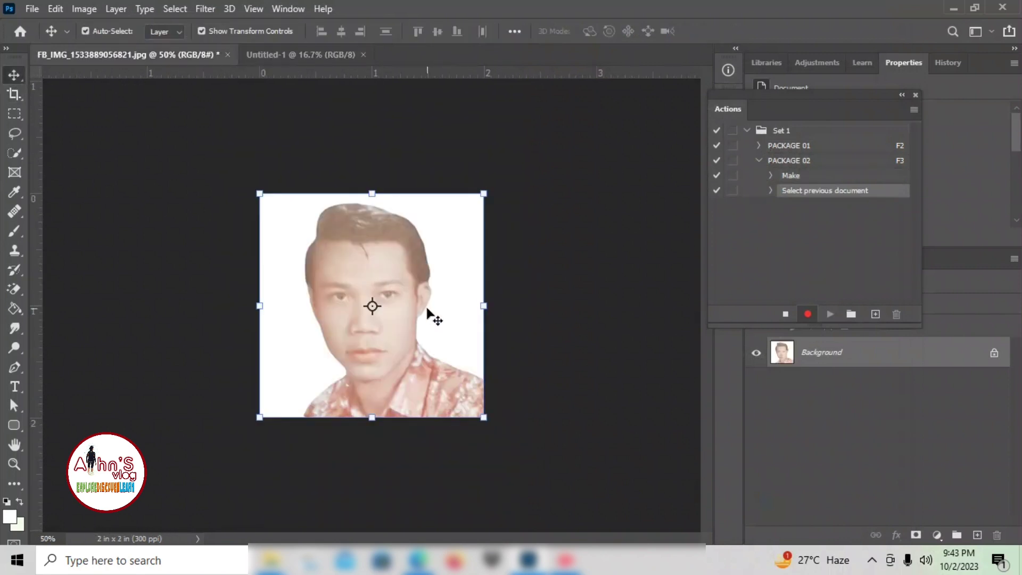
key("ctrl+a")
key("ctrl+c")
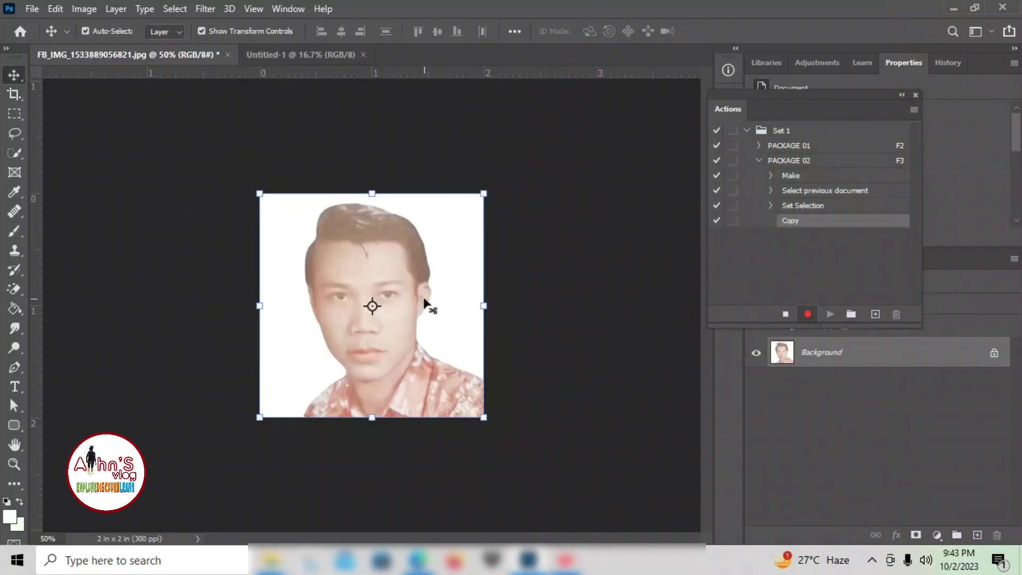
left_click(274, 53)
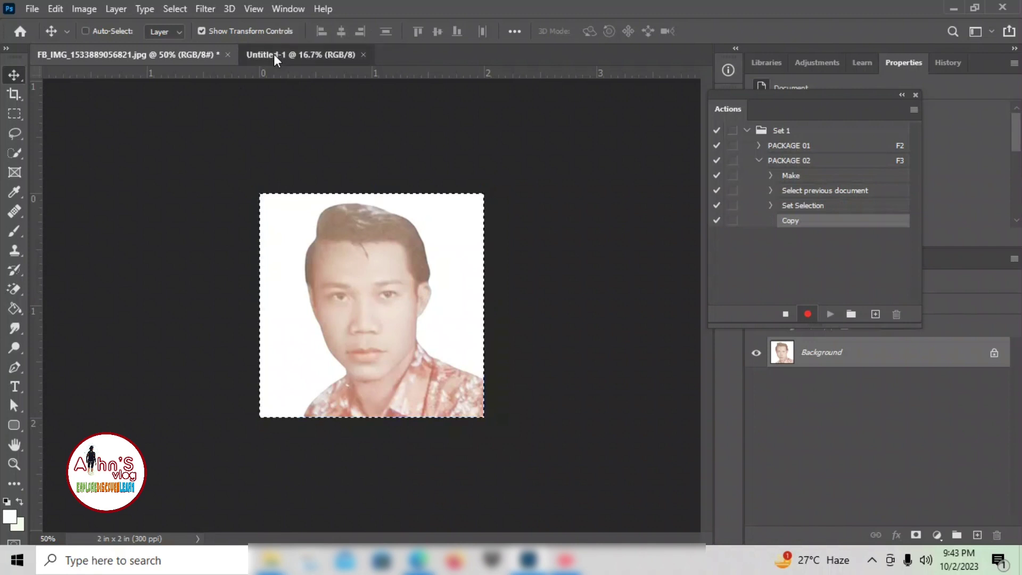
key("ctrl+v")
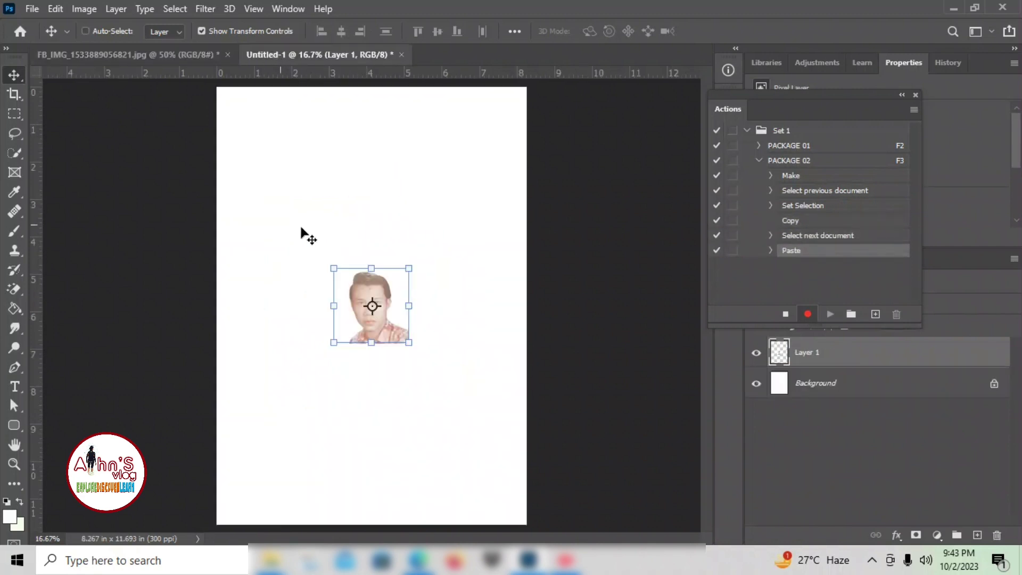
- Give the pasted portrait a 3 px outside stroke and place it in the page's upper left corner
left_click(896, 535)
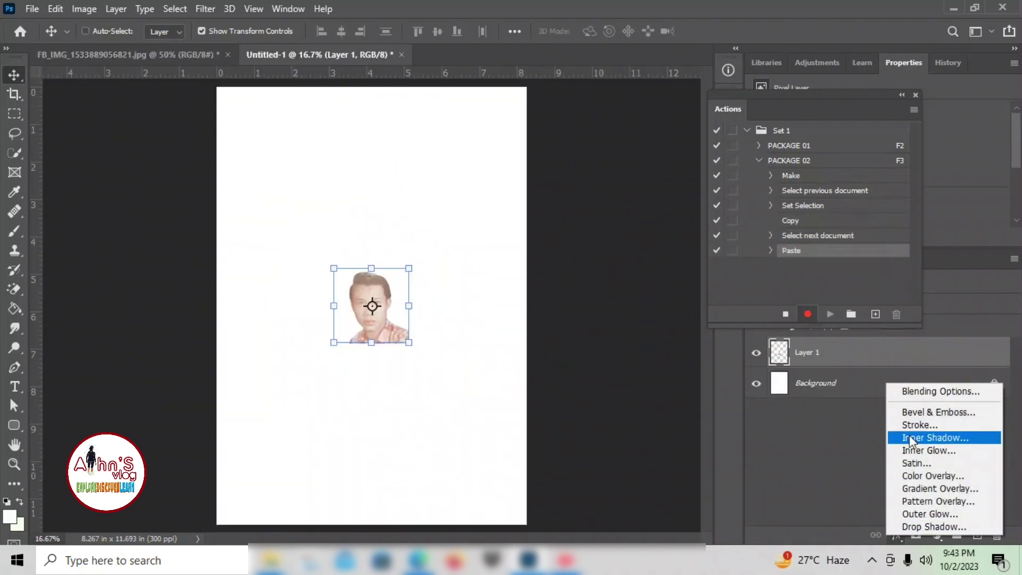
left_click(910, 425)
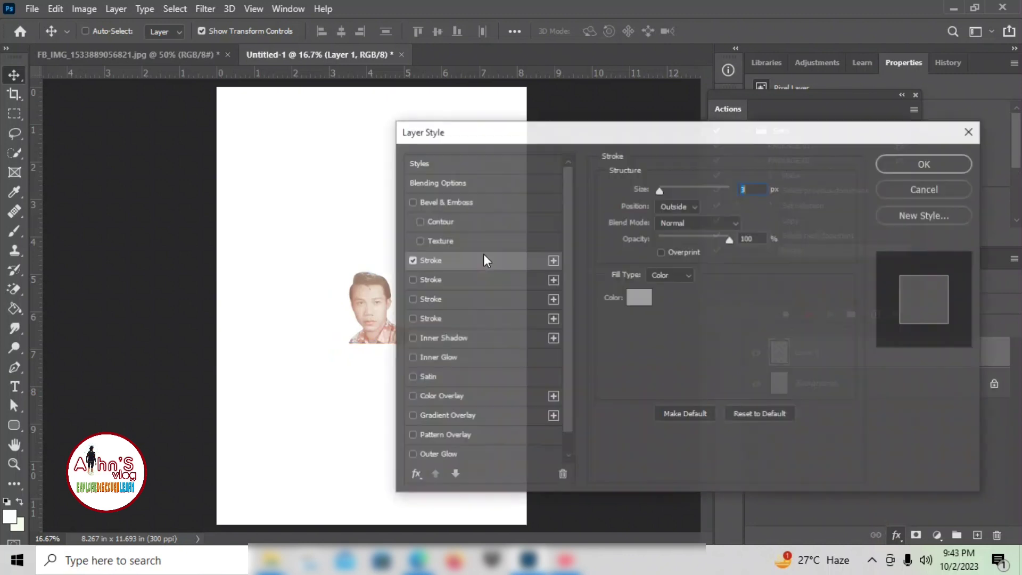
left_click(915, 168)
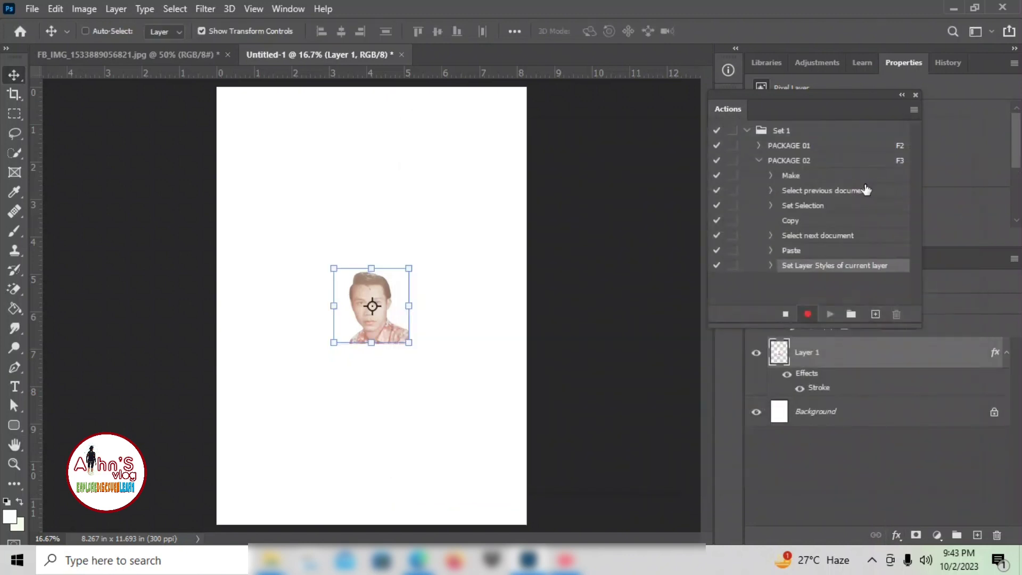
left_click_drag(341, 224, 254, 116)
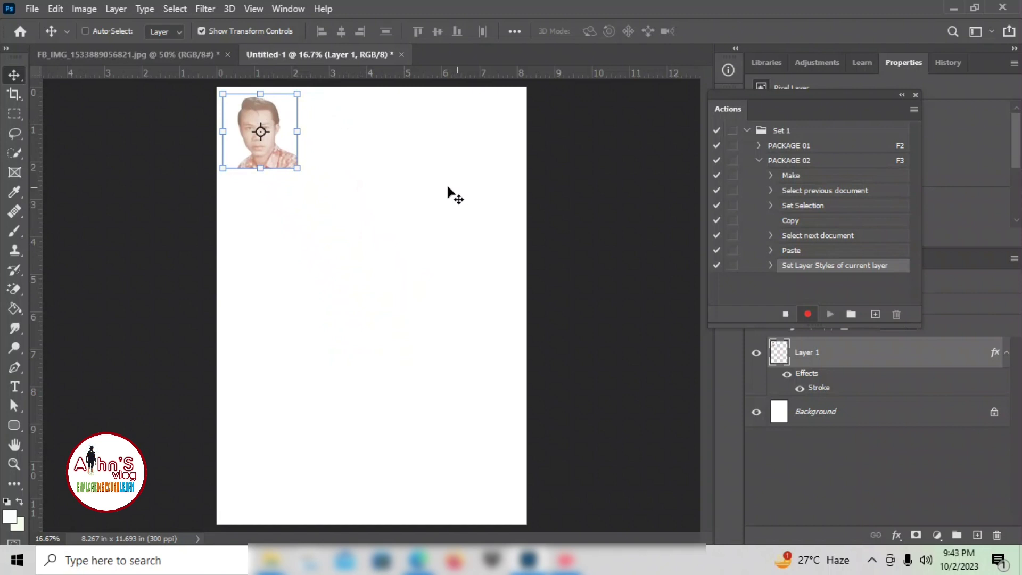
- Add three copies of the outlined portrait side by side to complete a row of four across the page top
key("ctrl+c")
key("ctrl+v")
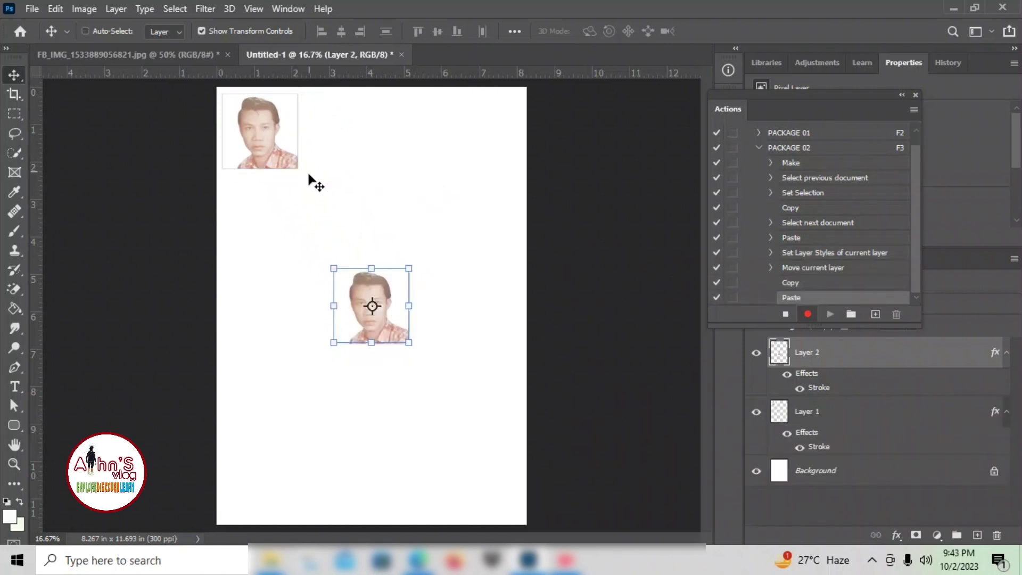
left_click_drag(360, 293, 322, 116)
key("ctrl+c")
key("ctrl+v")
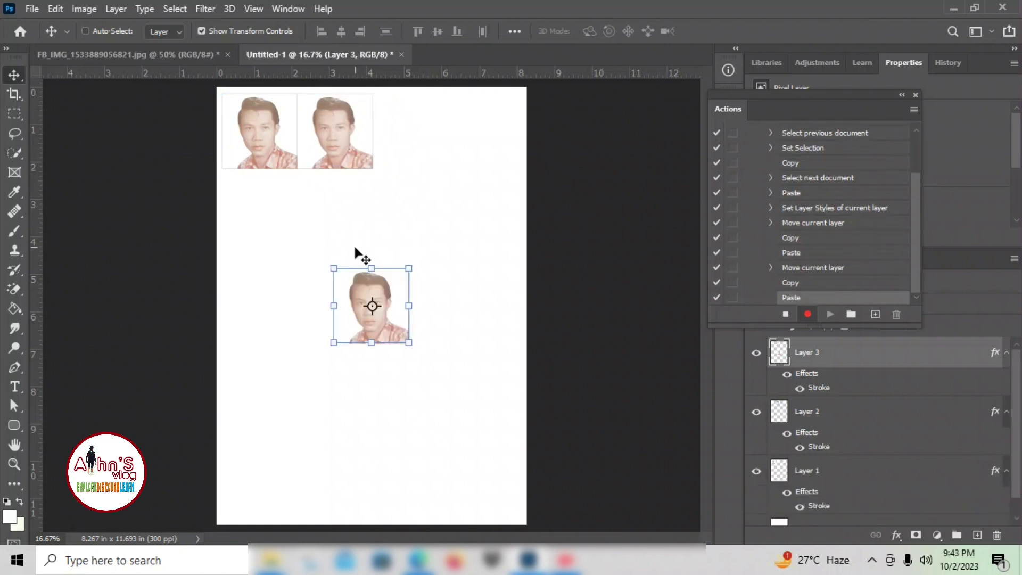
left_click_drag(350, 291, 391, 121)
key("ctrl+c")
key("ctrl+v")
left_click_drag(365, 299, 463, 126)
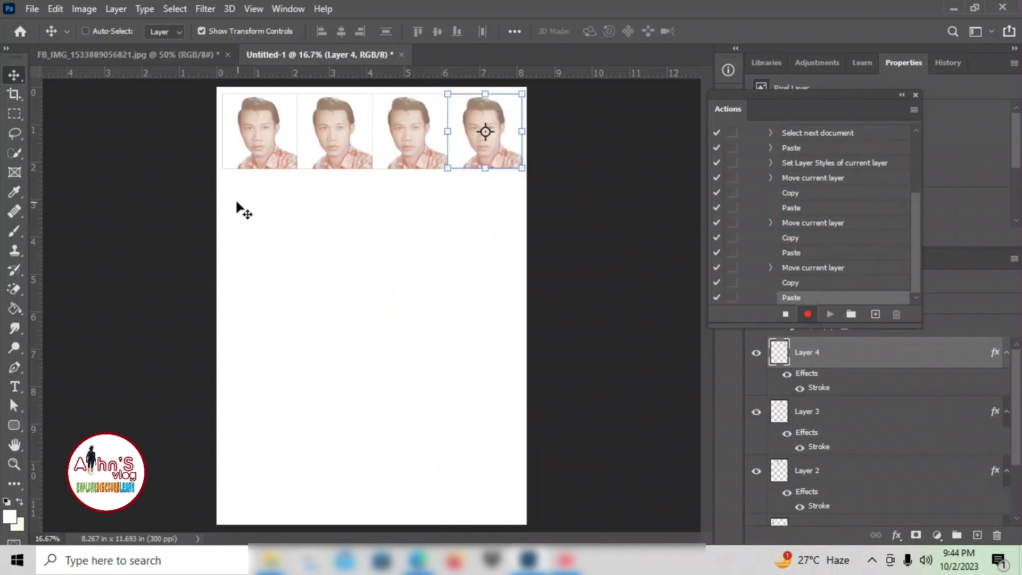
- Return to the portrait photo and crop it to 1 x 1 in at 300 px/in
left_click(135, 56)
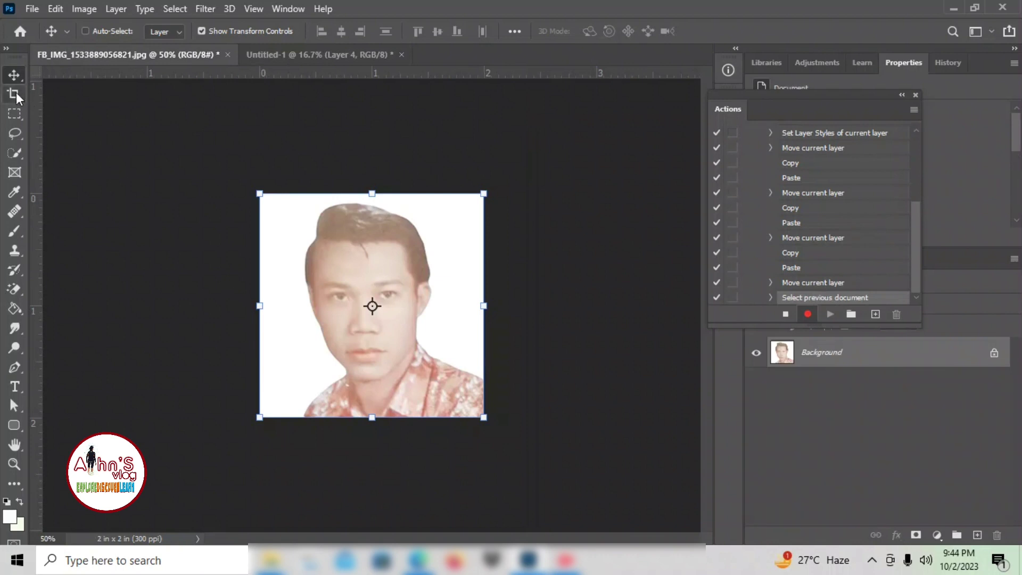
left_click(15, 94)
left_click(114, 32)
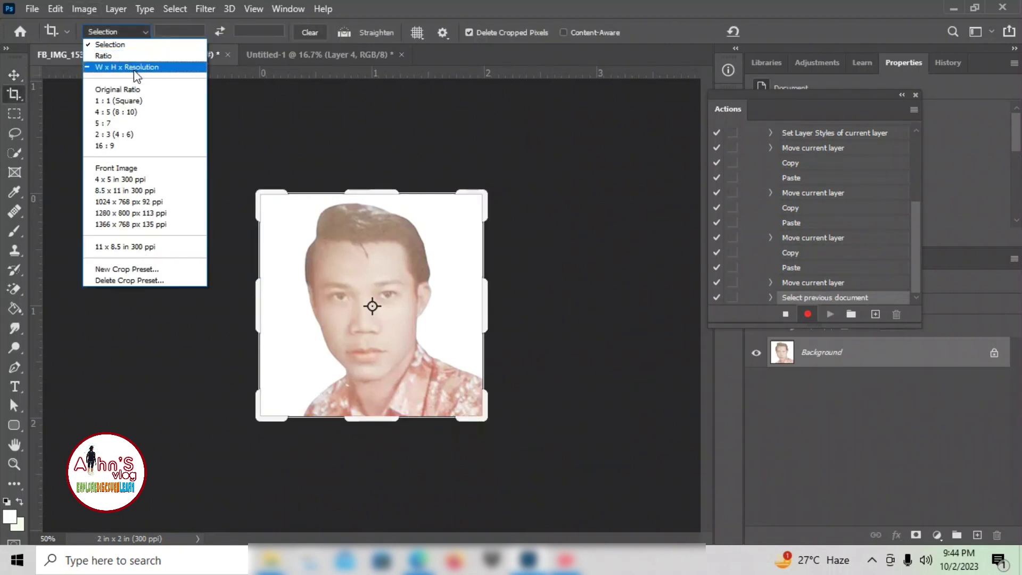
left_click(137, 68)
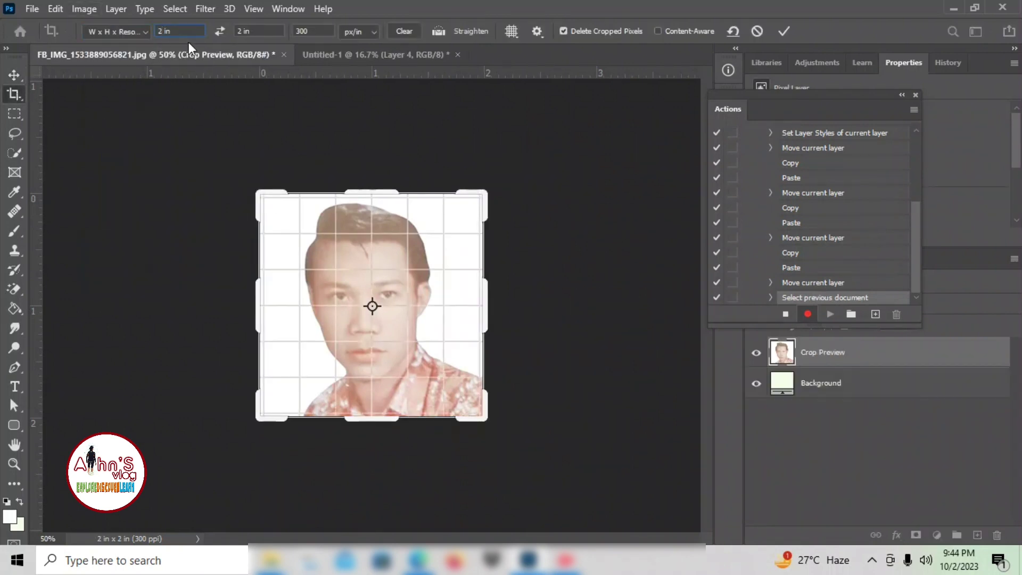
type("1")
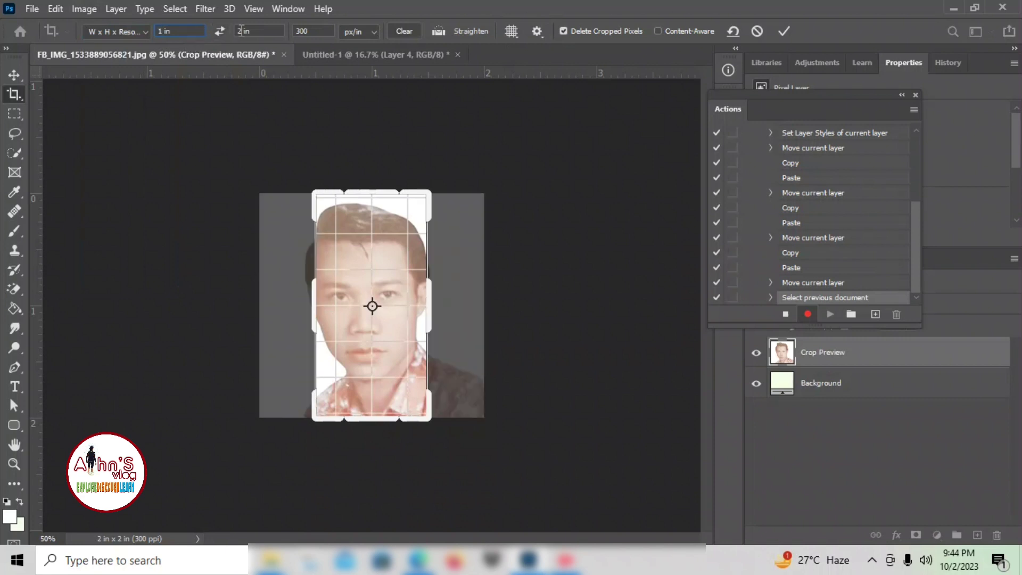
type("1")
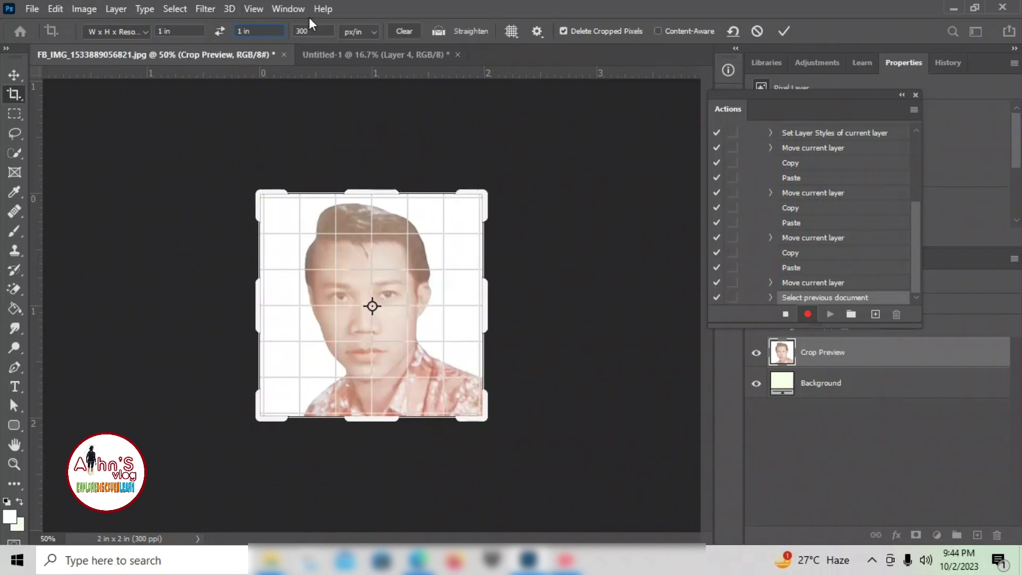
left_click(784, 31)
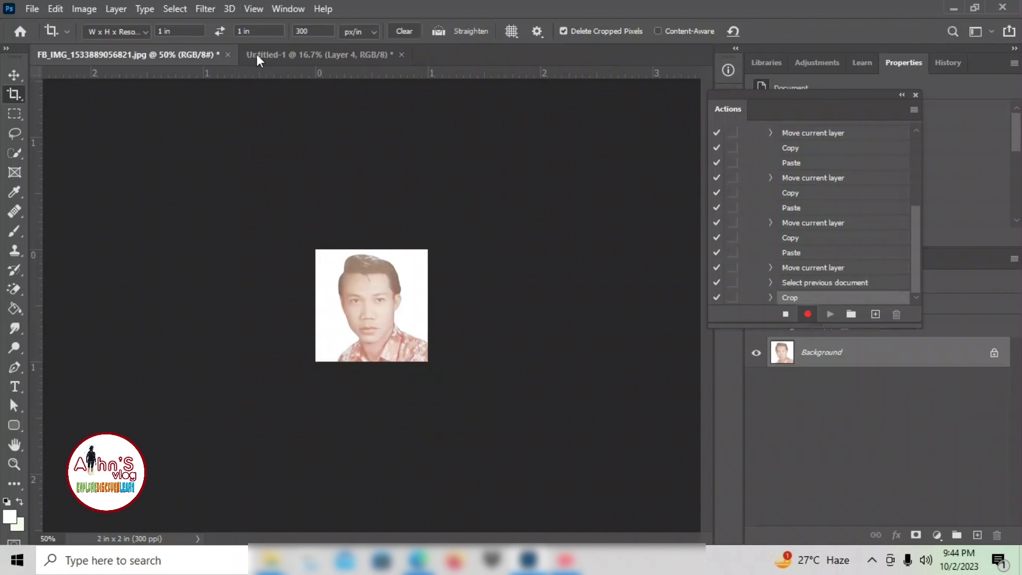
- Copy the whole 1 x 1 inch portrait and paste it into the A4 layout document
left_click(15, 75)
key("ctrl+a")
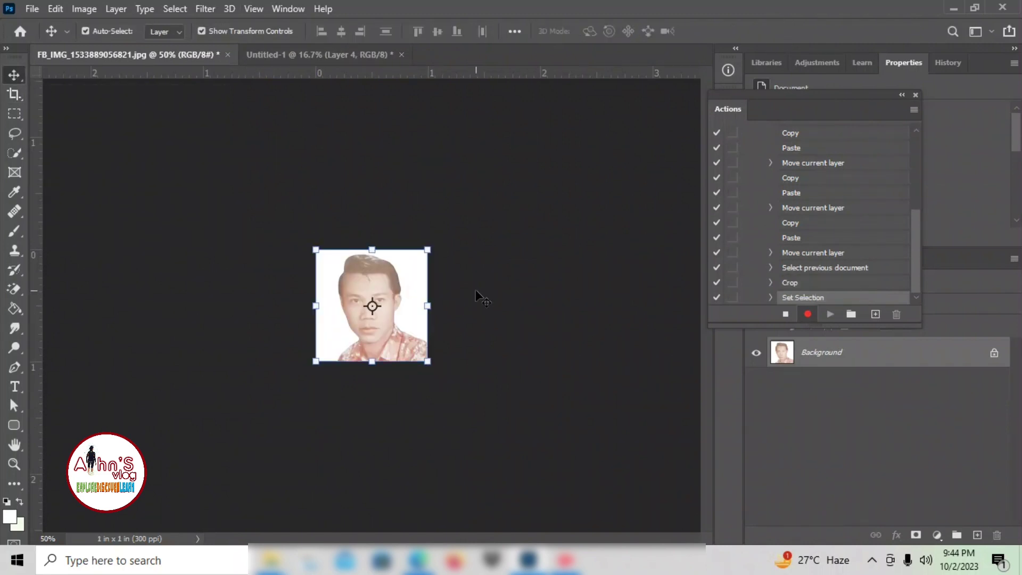
key("ctrl+c")
key("ctrl+Tab")
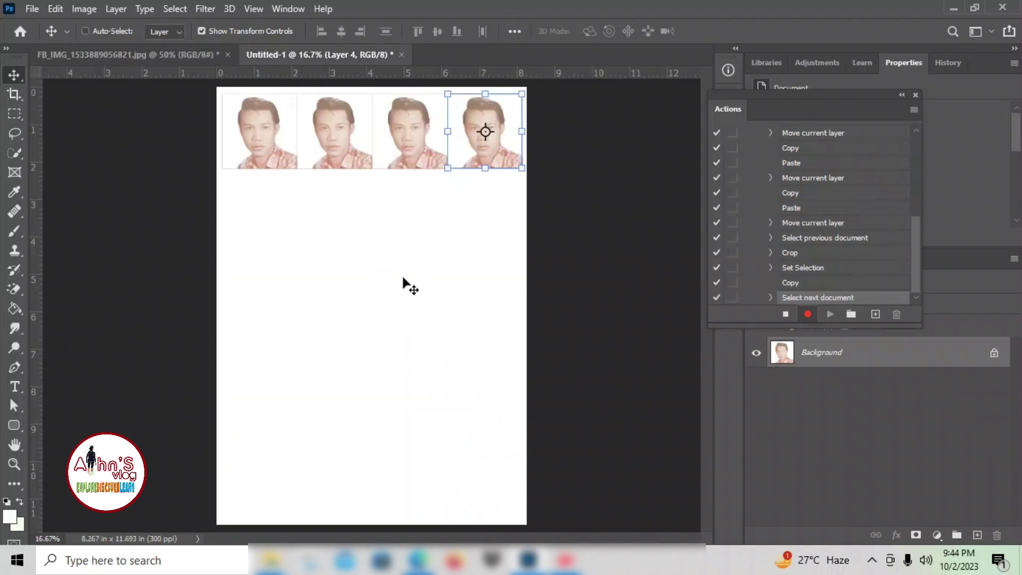
key("ctrl+v")
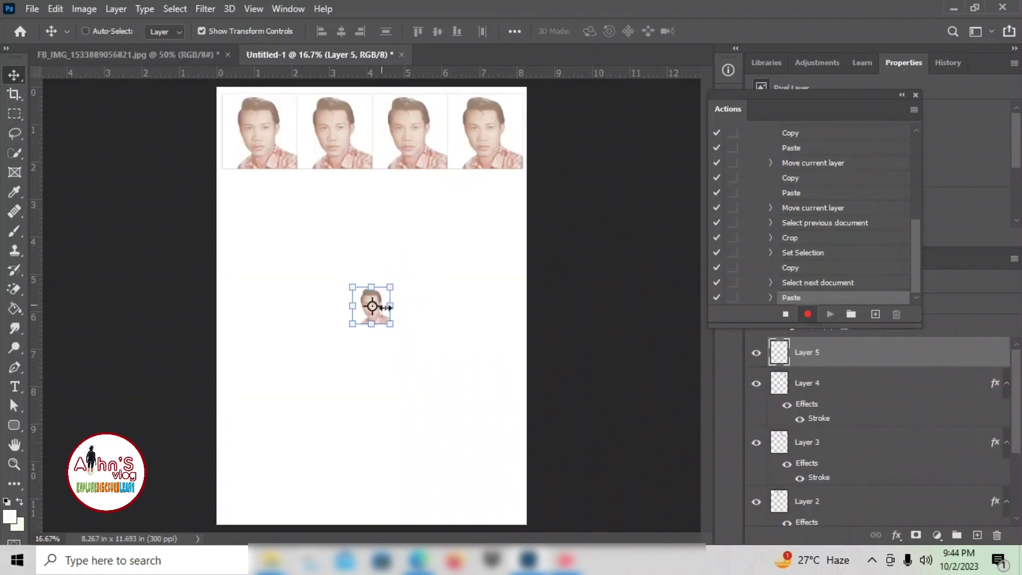
- Give the small portrait a 3 px outside stroke and place it directly below the first large picture, aligned to its left edge
left_click(896, 534)
left_click(920, 422)
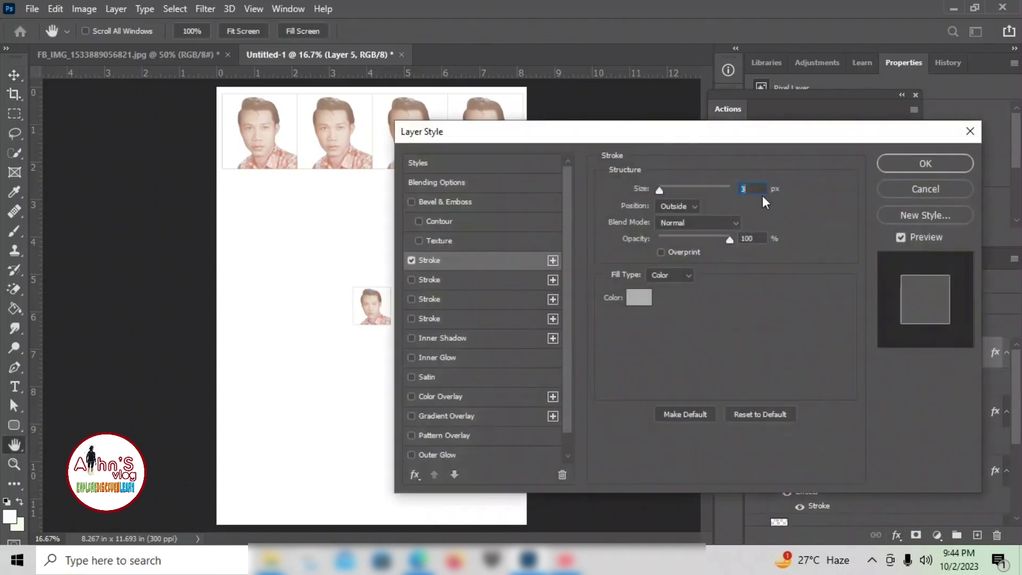
left_click(922, 163)
left_click_drag(368, 299, 239, 181)
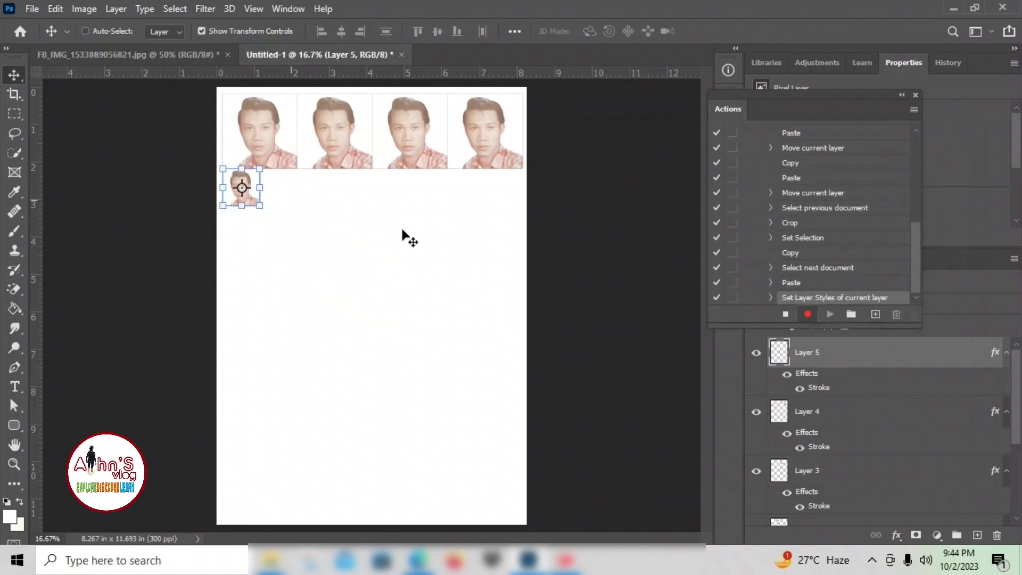
- Place a second 1 x 1 inch portrait directly beside the first small one, and paste another copy into the layout
key("ctrl+c")
key("ctrl+v")
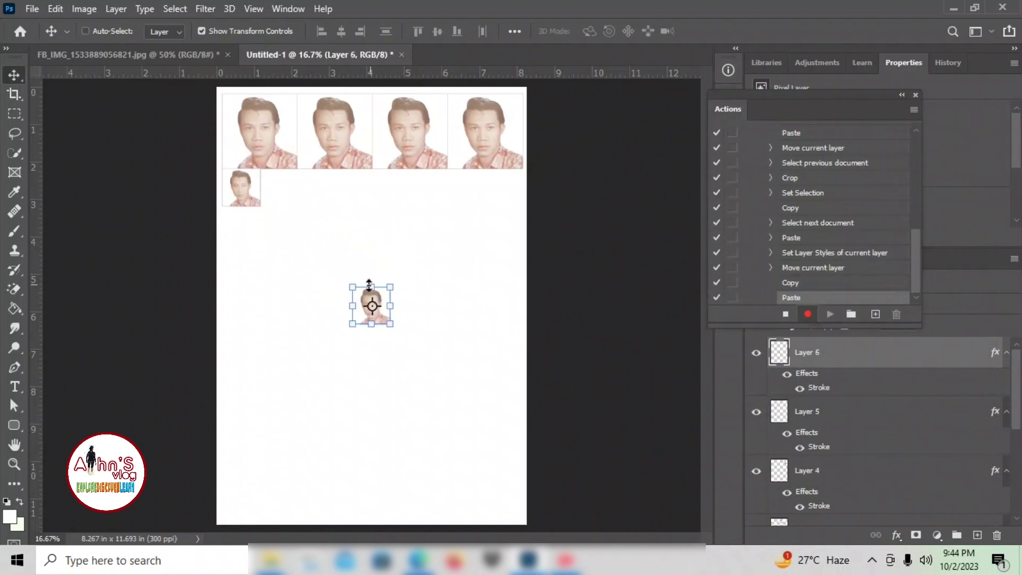
left_click_drag(347, 291, 274, 186)
key("ctrl+c")
key("ctrl+v")
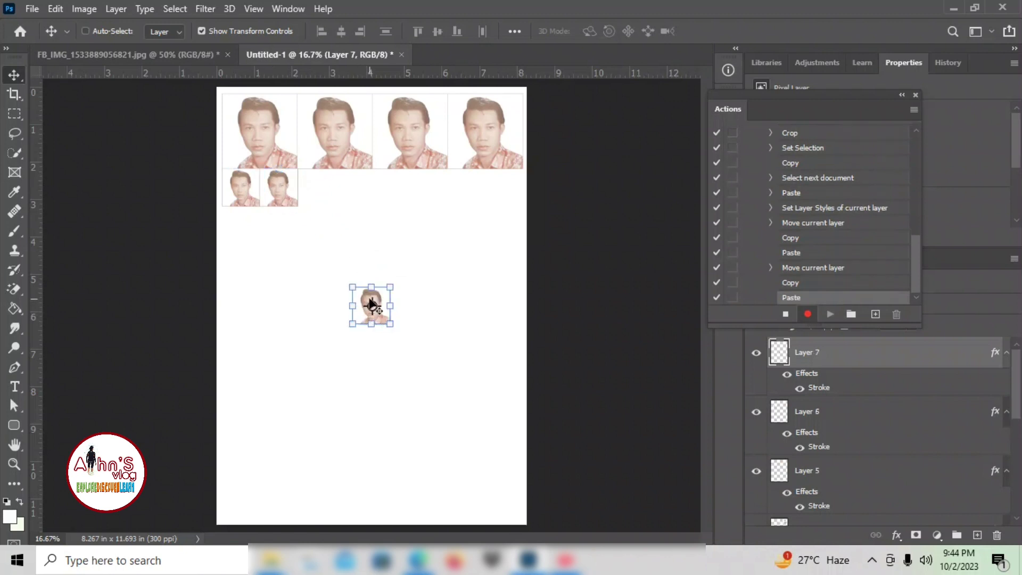
left_click_drag(331, 201, 328, 186)
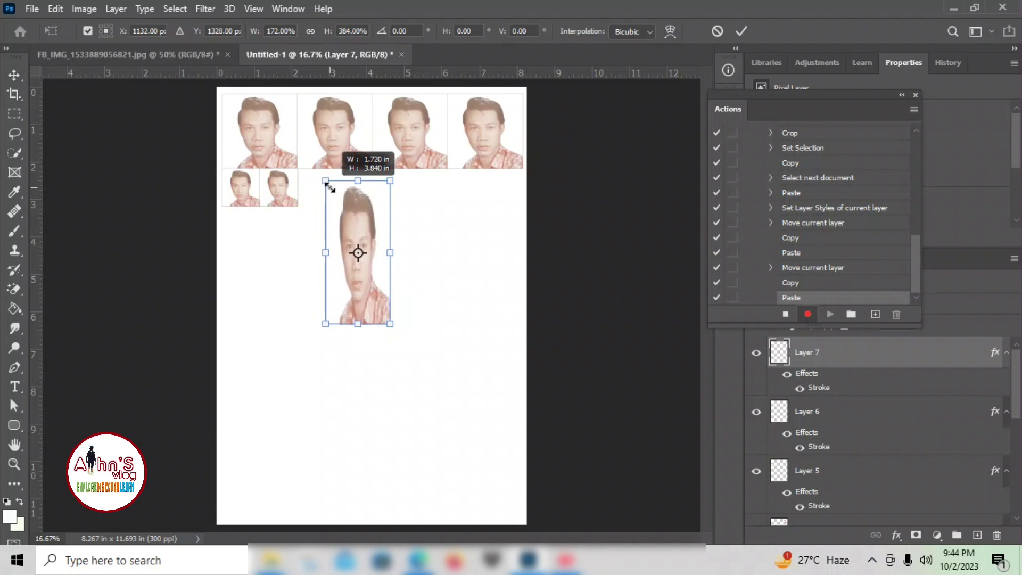
left_click_drag(329, 187, 330, 184)
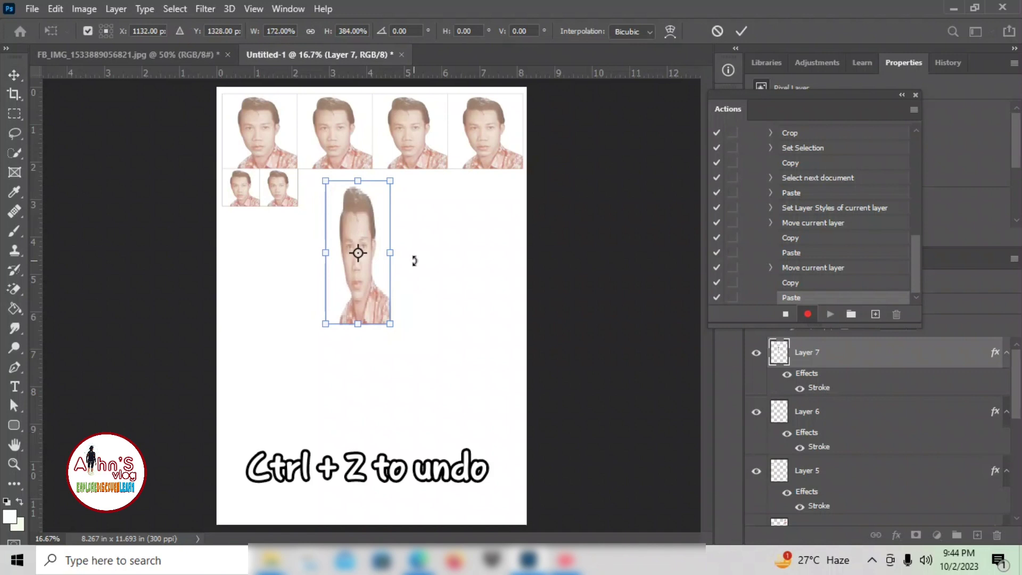
key("ctrl+z")
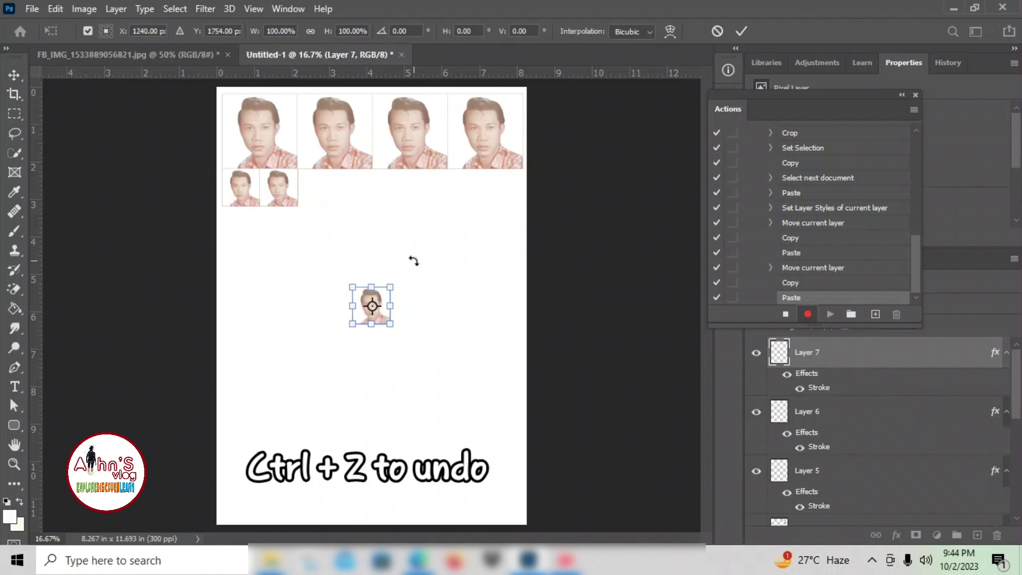
- Extend the small-portrait row to five by placing the third, fourth and fifth copies side by side
left_click_drag(364, 303, 313, 186)
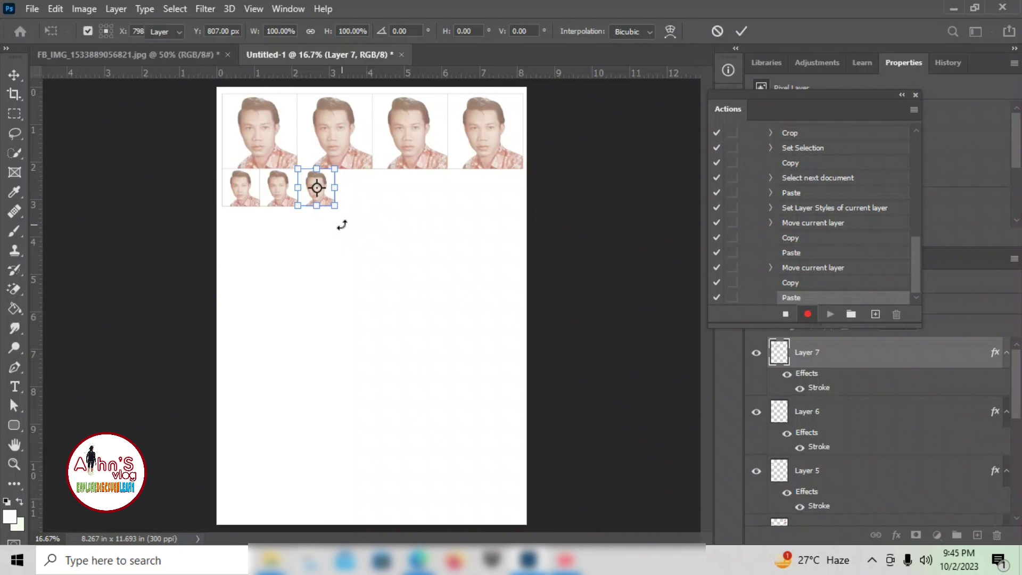
key("Return")
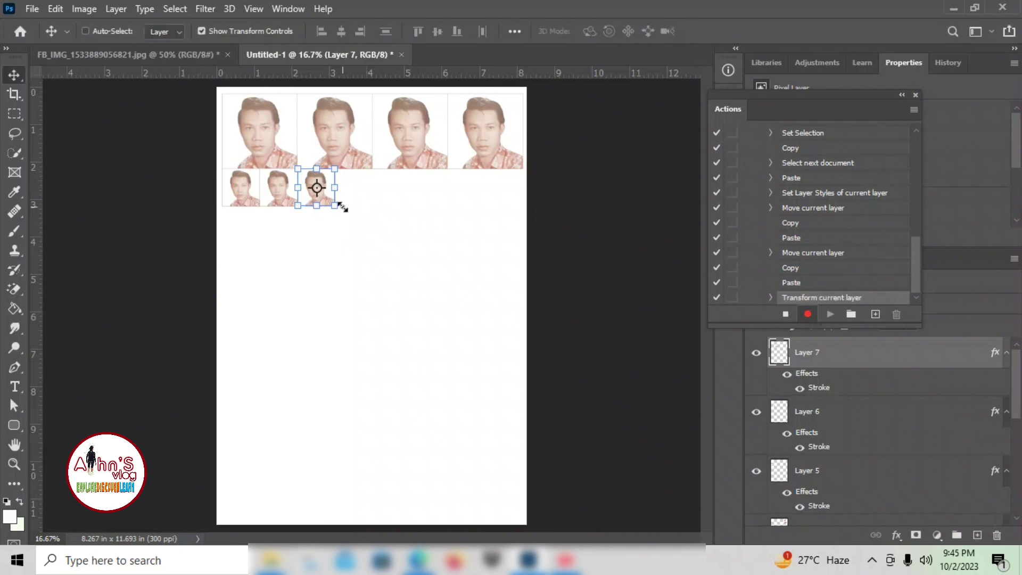
key("ctrl+c")
key("ctrl+v")
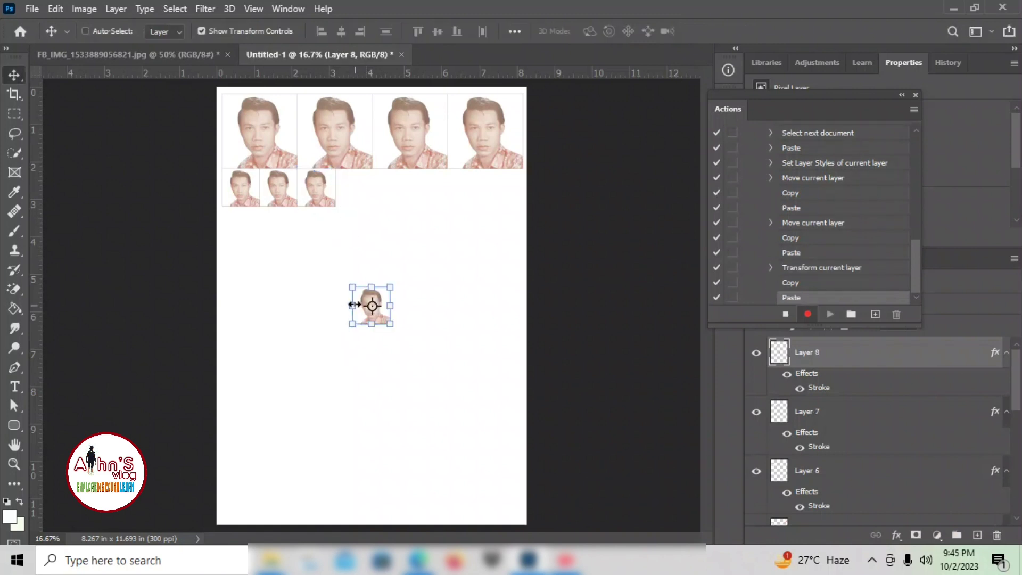
left_click_drag(354, 304, 348, 182)
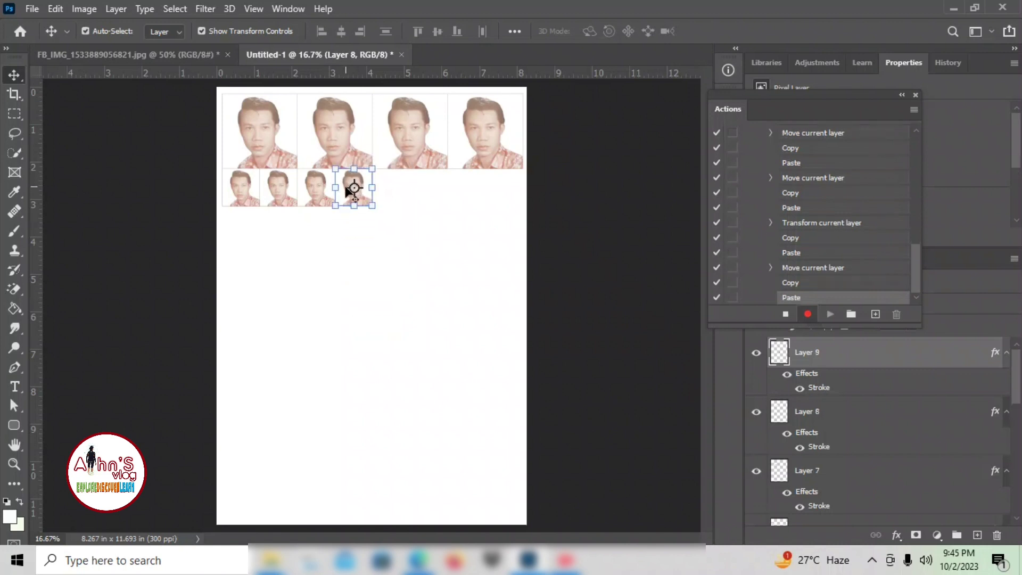
key("ctrl+c")
key("ctrl+v")
left_click_drag(361, 306, 377, 181)
- Add three more copies of the small portrait to complete a row of eight beneath the four large pictures
key("ctrl+c")
key("ctrl+v")
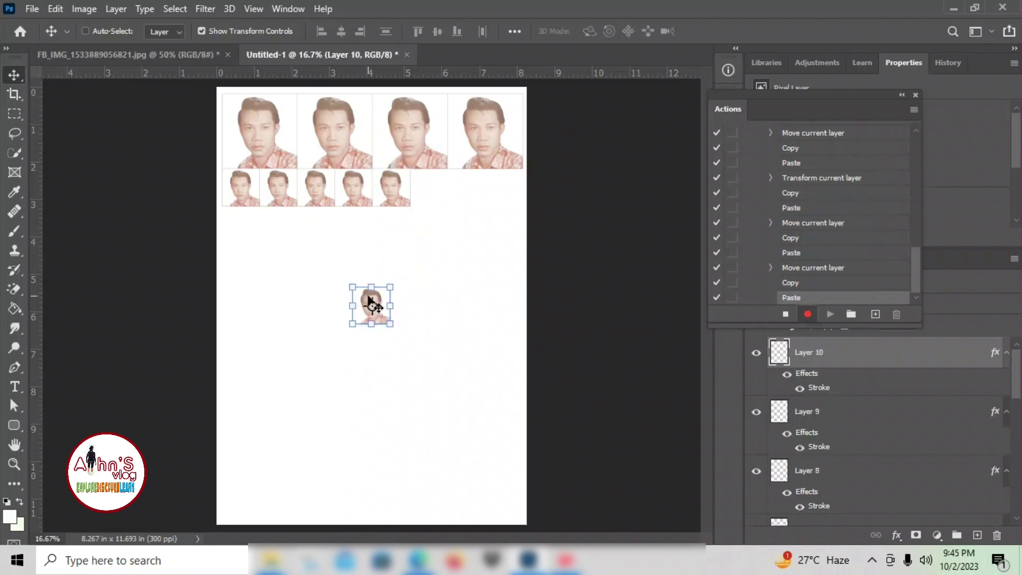
left_click_drag(367, 298, 423, 181)
key("ctrl+c")
key("ctrl+v")
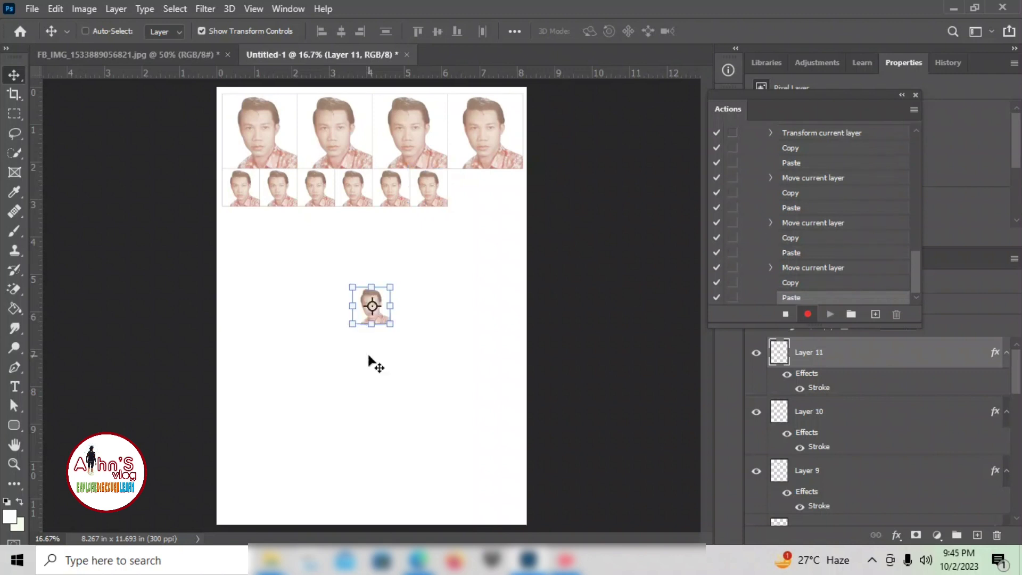
left_click_drag(376, 296, 464, 177)
key("ctrl+c")
key("ctrl+v")
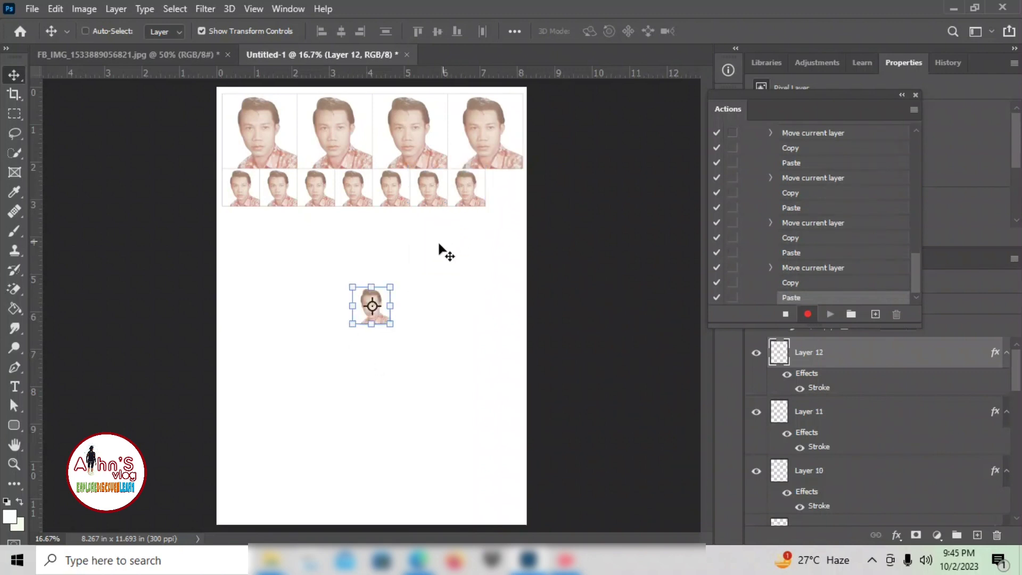
left_click_drag(364, 299, 496, 183)
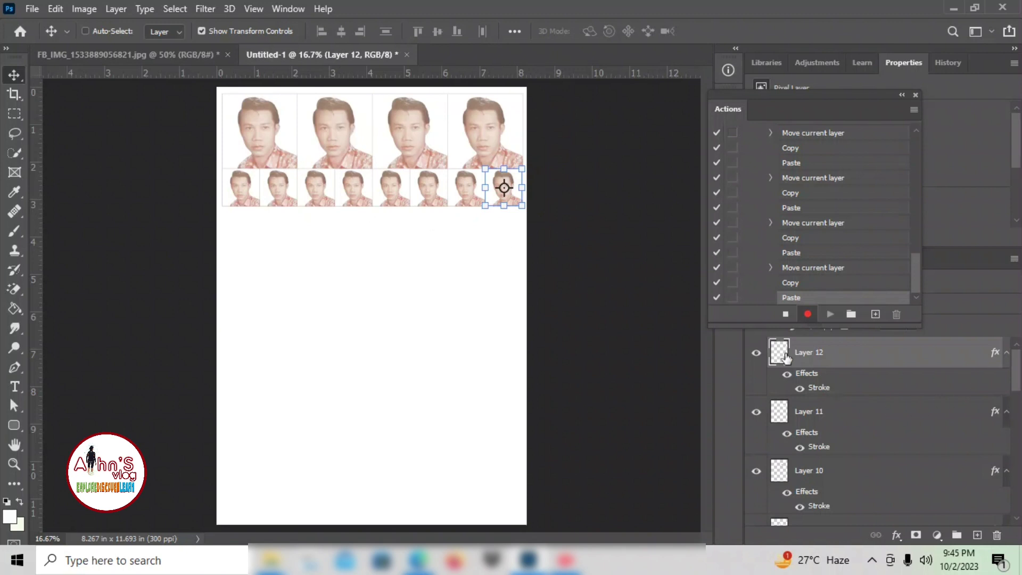
- Stop recording the PACKAGE 02 action and collapse its list of recorded commands
left_click(786, 315)
scroll(870, 271, "up", 2)
scroll(803, 234, "up", 6)
left_click(759, 161)
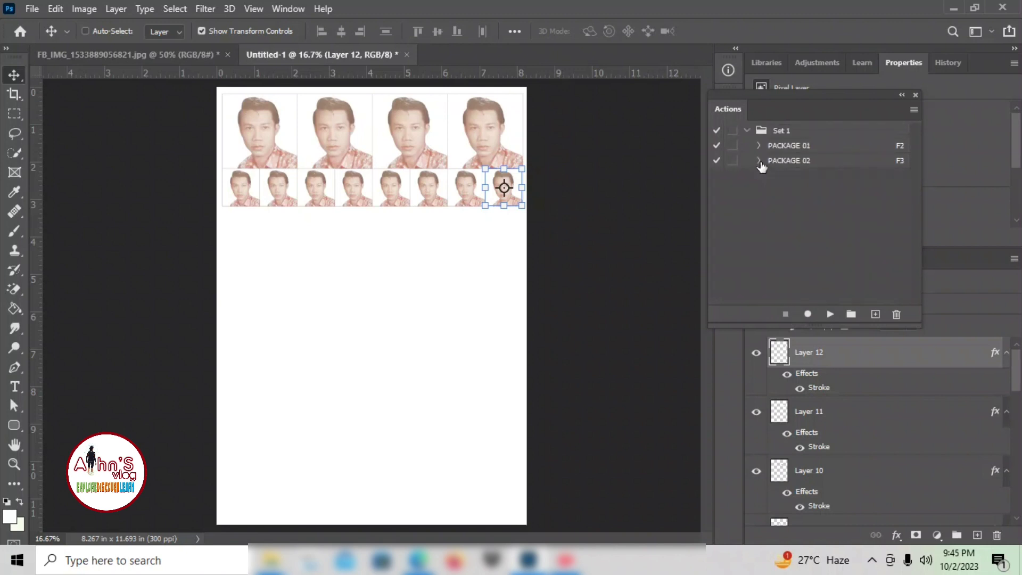
- Rename the action set containing PACKAGE 01 and PACKAGE 02 as RUSH ID
left_click(787, 135)
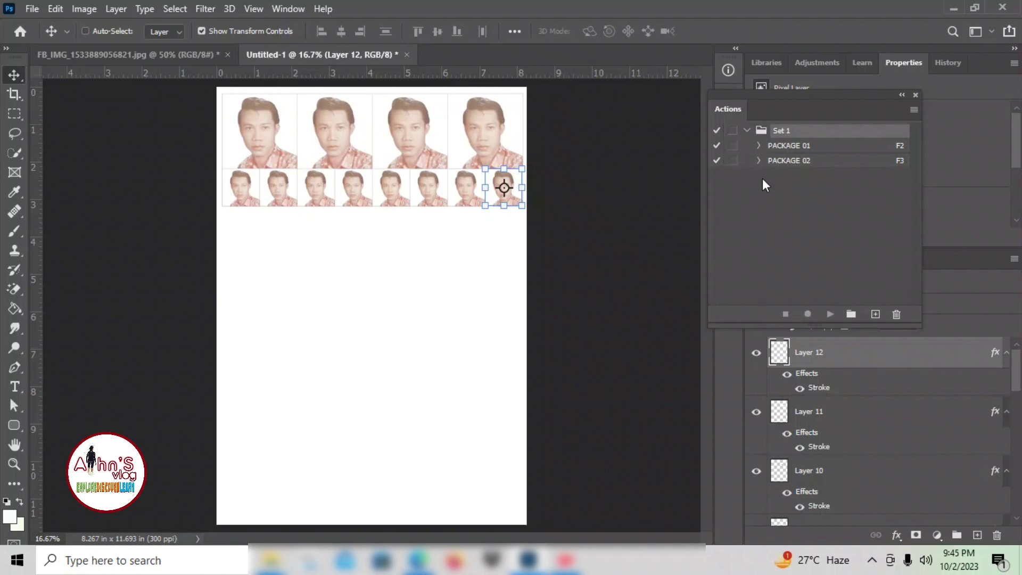
double_click(783, 131)
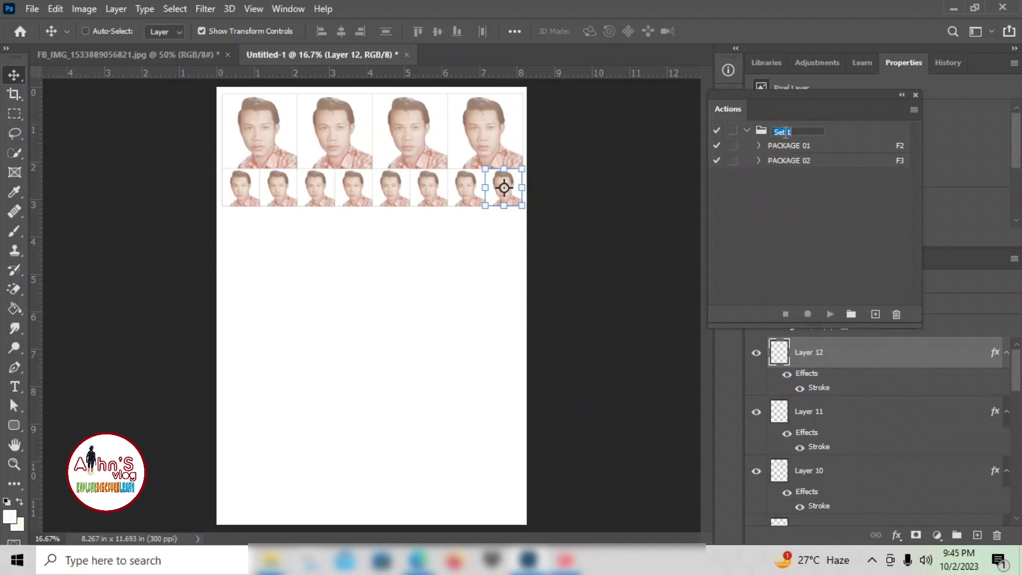
key("Caps_Lock")
key("Caps_Lock")
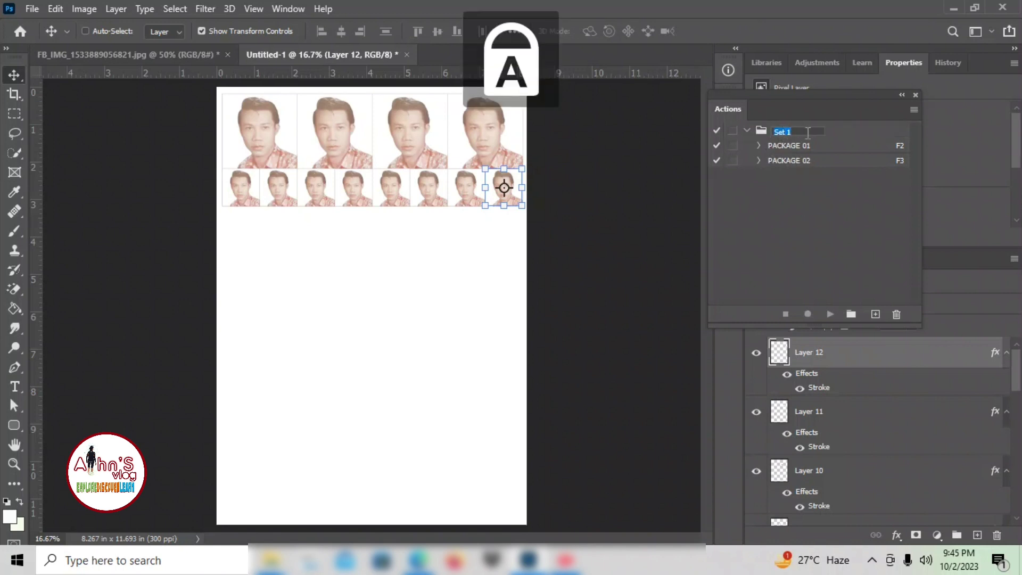
type("RUSH ID")
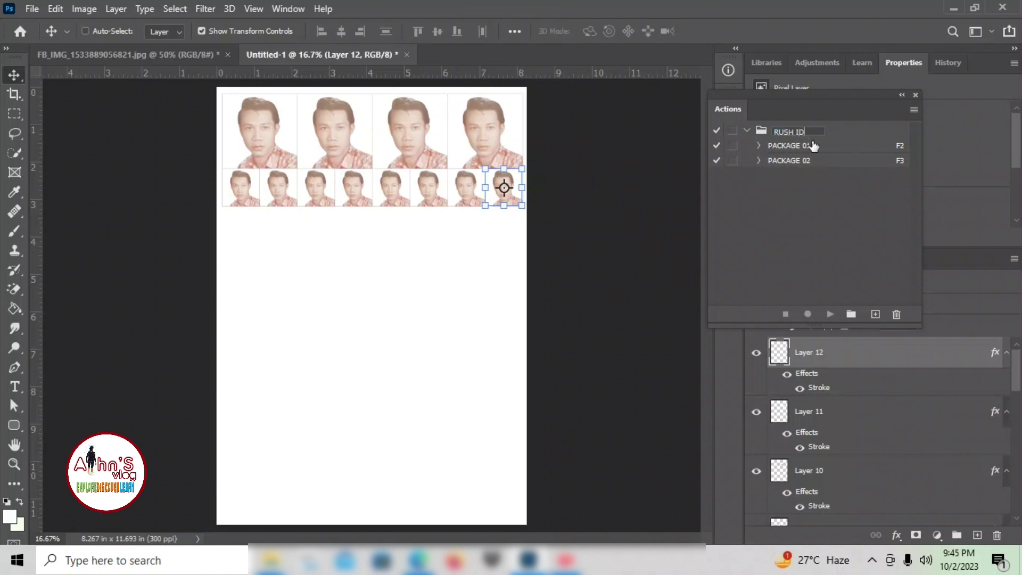
key("Return")
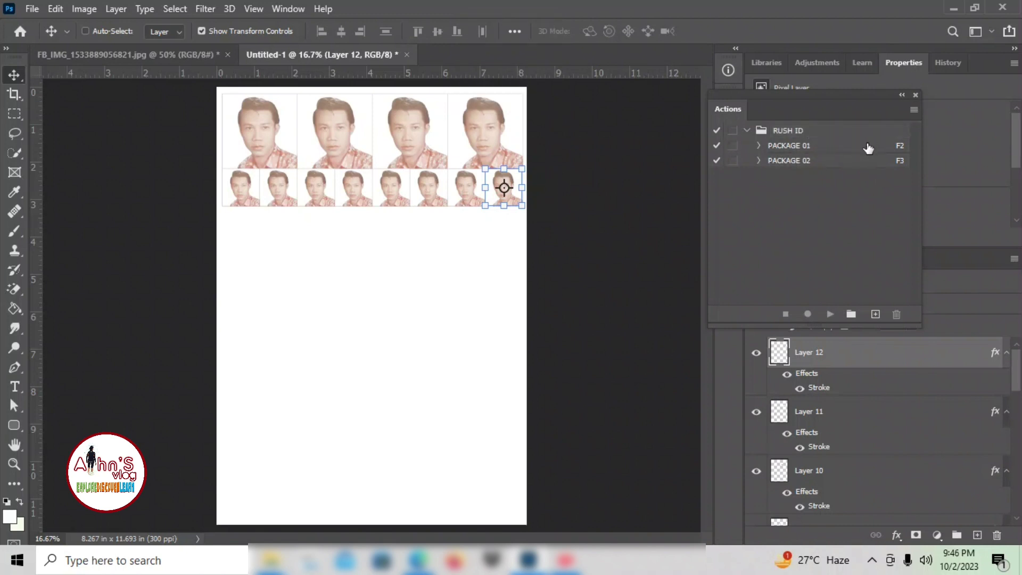
- Hide the action list, close the A4 layout without saving, and exit the program discarding the portrait's changes
left_click(916, 95)
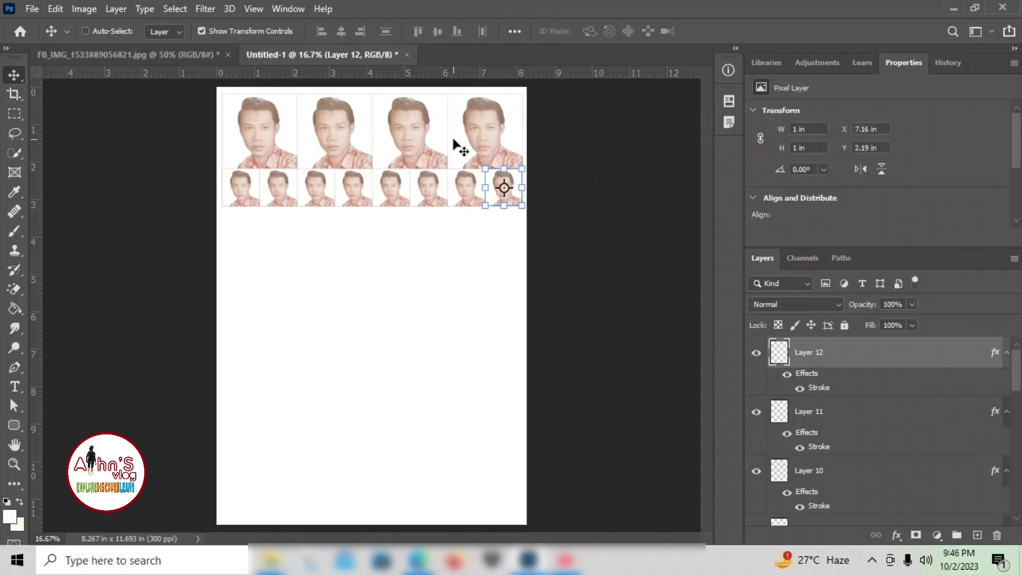
left_click(407, 54)
left_click(504, 220)
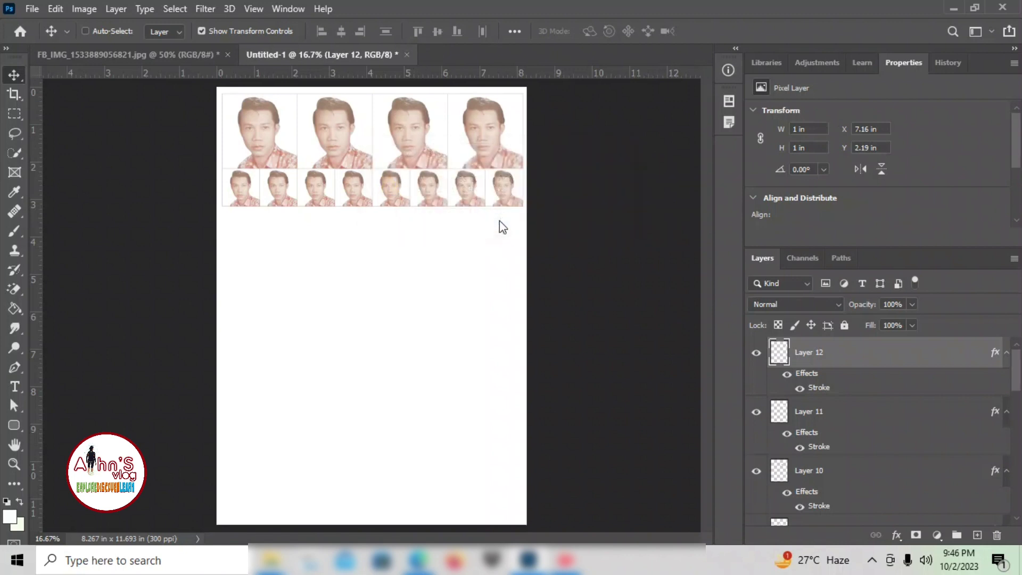
left_click(1002, 8)
left_click(505, 219)
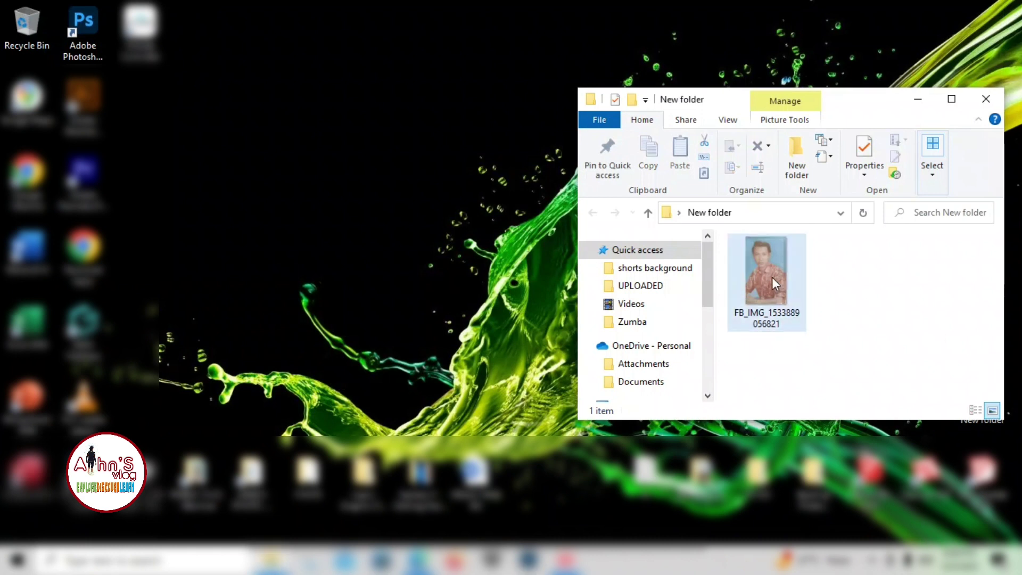
double_click(775, 282)
left_click_drag(279, 149, 88, 43)
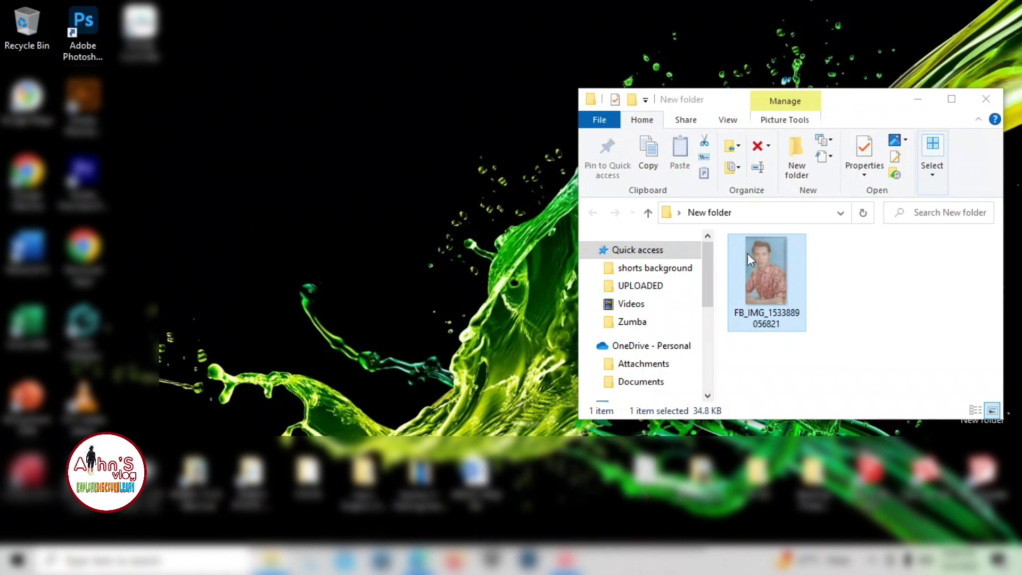
left_click_drag(762, 273, 95, 47)
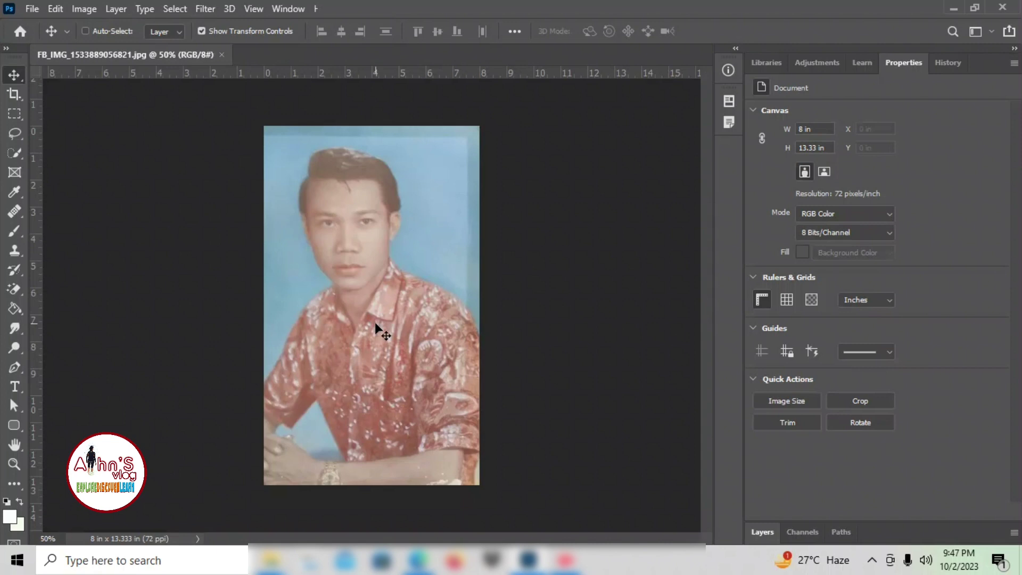
- Crop the portrait to 1 x 1 in at 300 px/in, framing the head and shoulders
left_click(7, 97)
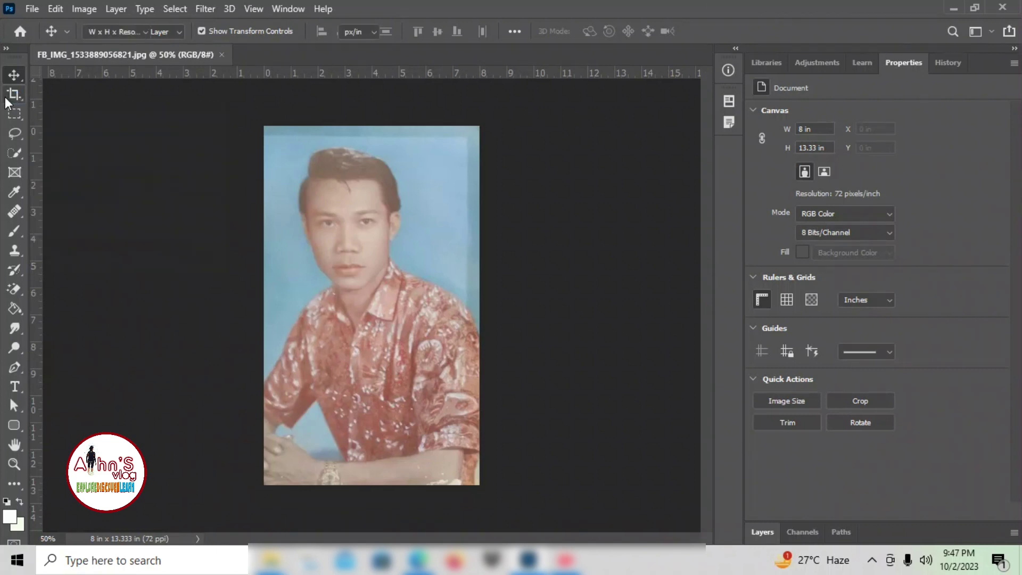
left_click_drag(478, 410, 453, 377)
left_click_drag(402, 276, 393, 334)
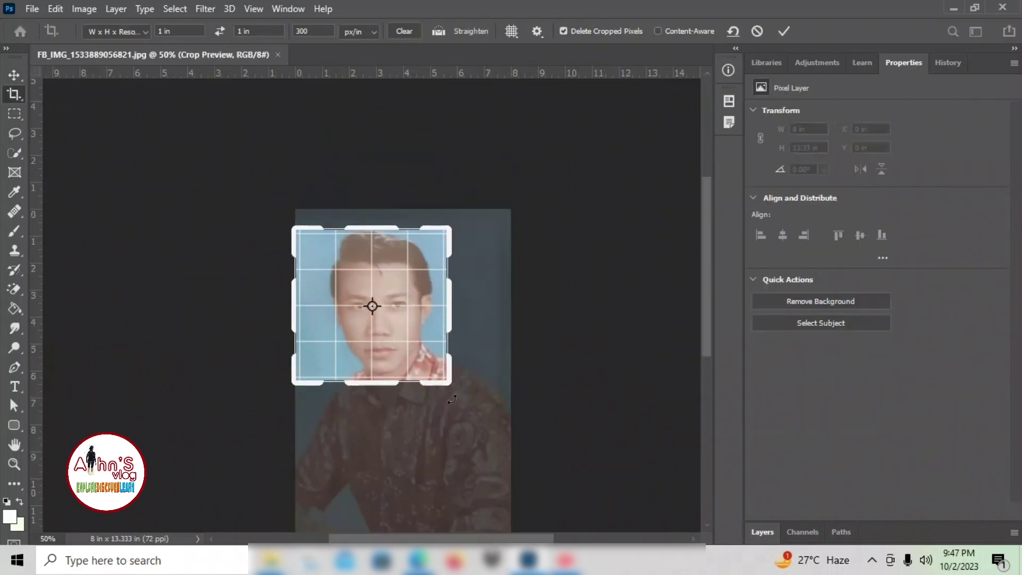
left_click_drag(447, 381, 451, 391)
mouse_move(387, 311)
left_mouse_down()
mouse_move(381, 342)
mouse_move(384, 325)
left_mouse_up()
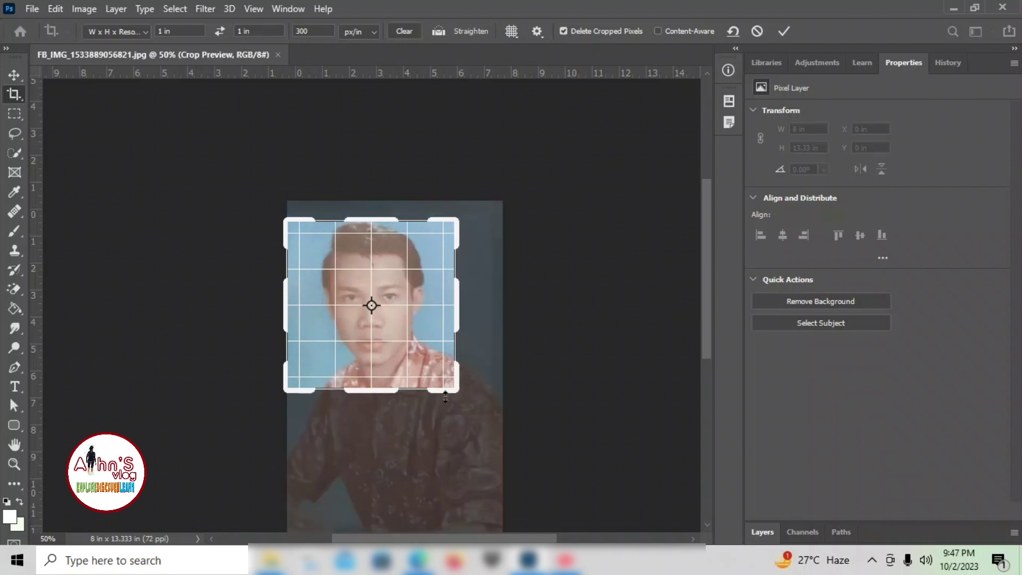
left_click_drag(453, 391, 460, 394)
left_click_drag(391, 309, 390, 313)
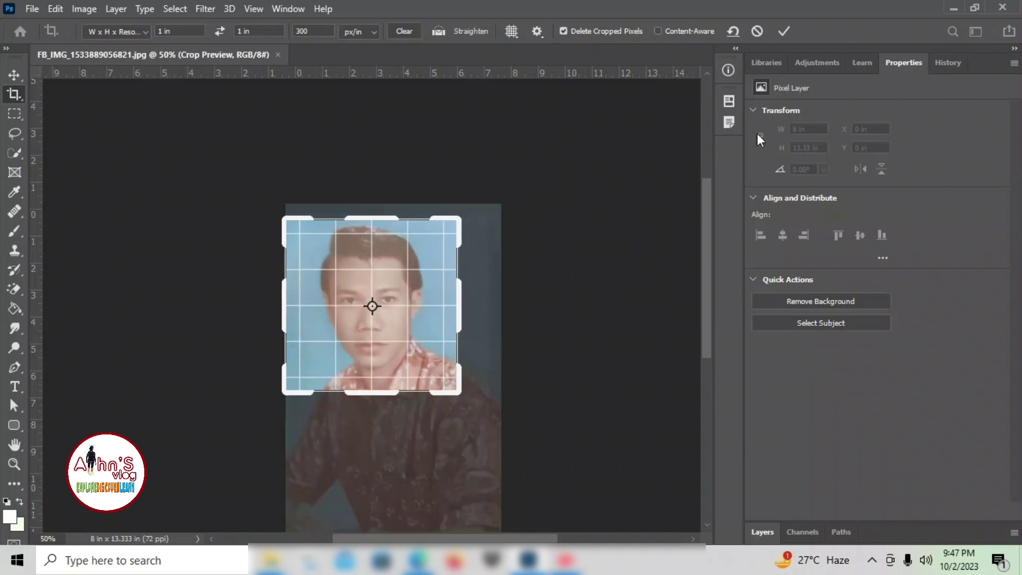
left_click(781, 31)
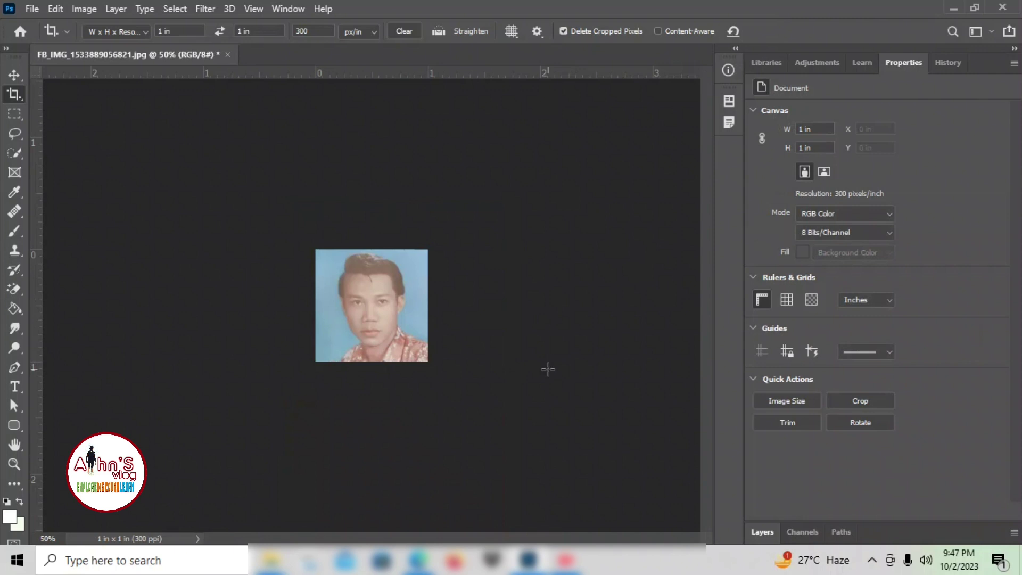
key("XF86RFKill")
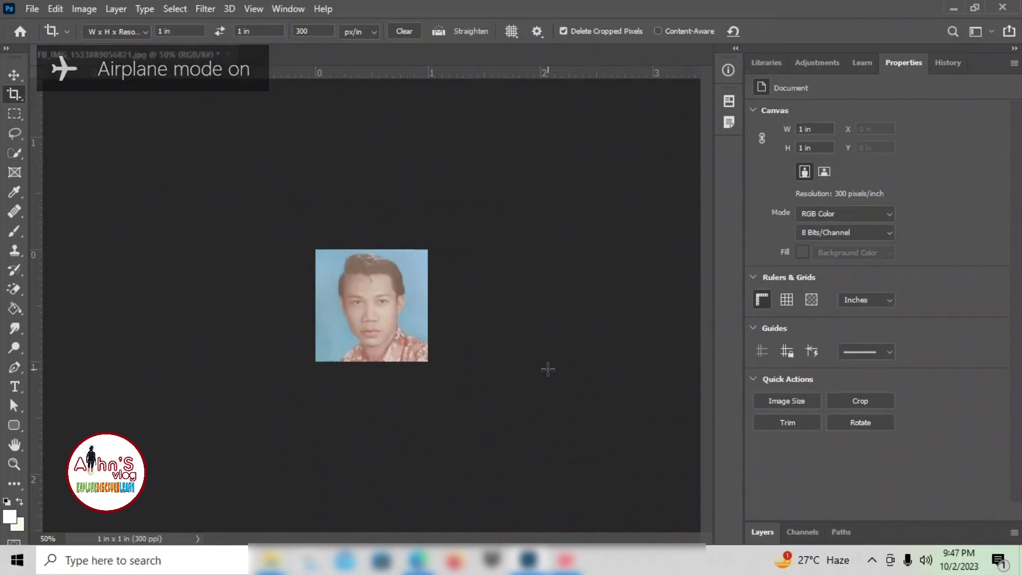
key("XF86RFKill")
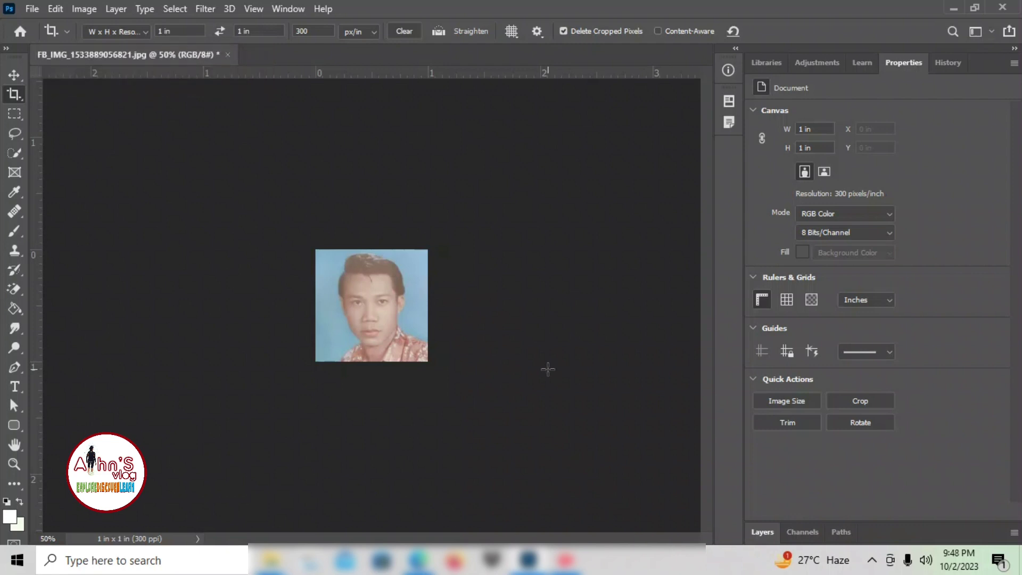
key("XF86MonBrightnessUp")
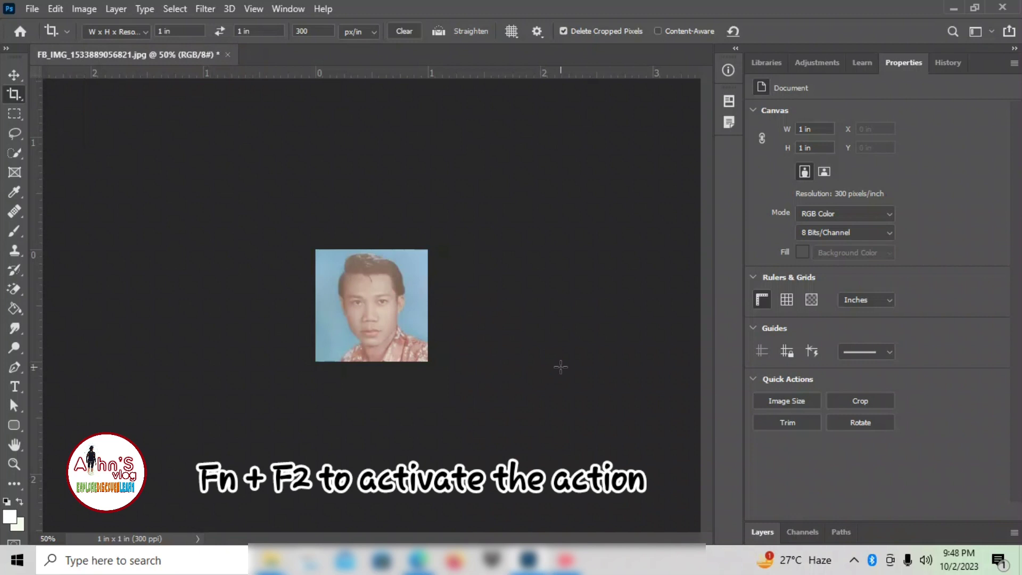
- Run the PACKAGE 01 action on the cropped portrait, and return to the photo document with a crop frame active
key("F2")
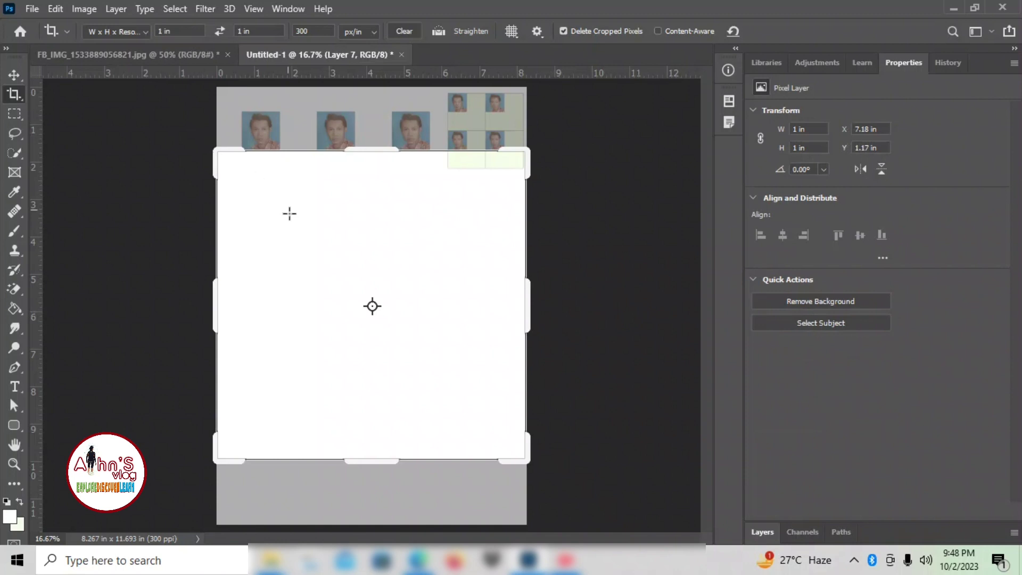
left_click(116, 56)
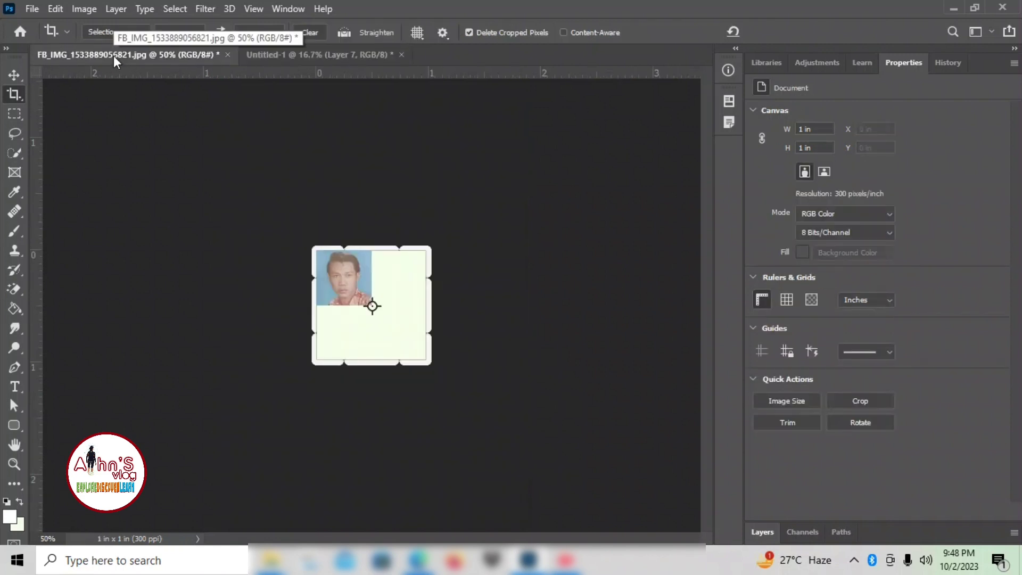
left_click(477, 374)
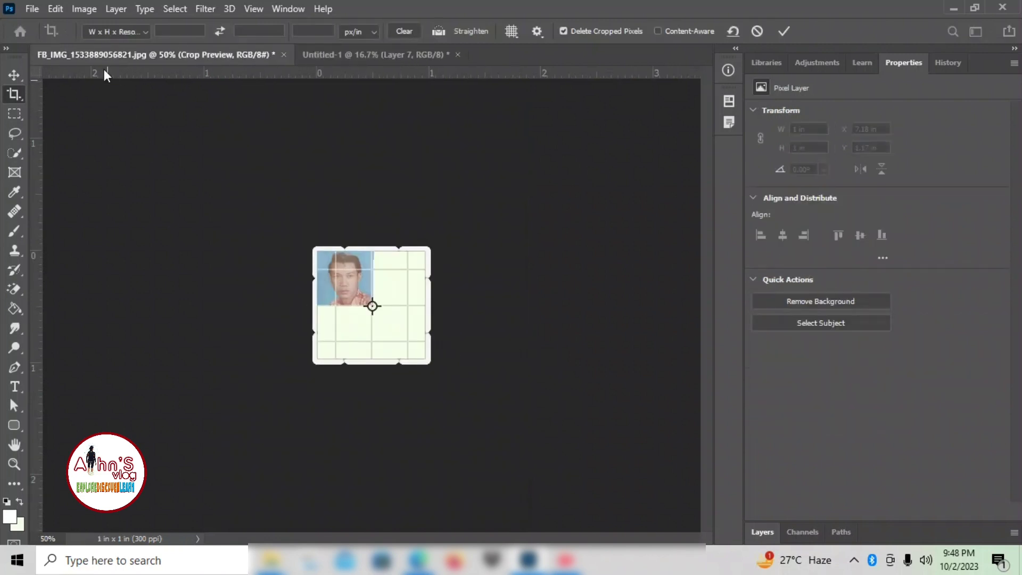
- Close the active crop frame and undo the portrait's crop and resizing back to the full 8 x 13.33 in photo
left_click_drag(429, 351, 426, 339)
left_click_drag(442, 343, 490, 341)
key("Return")
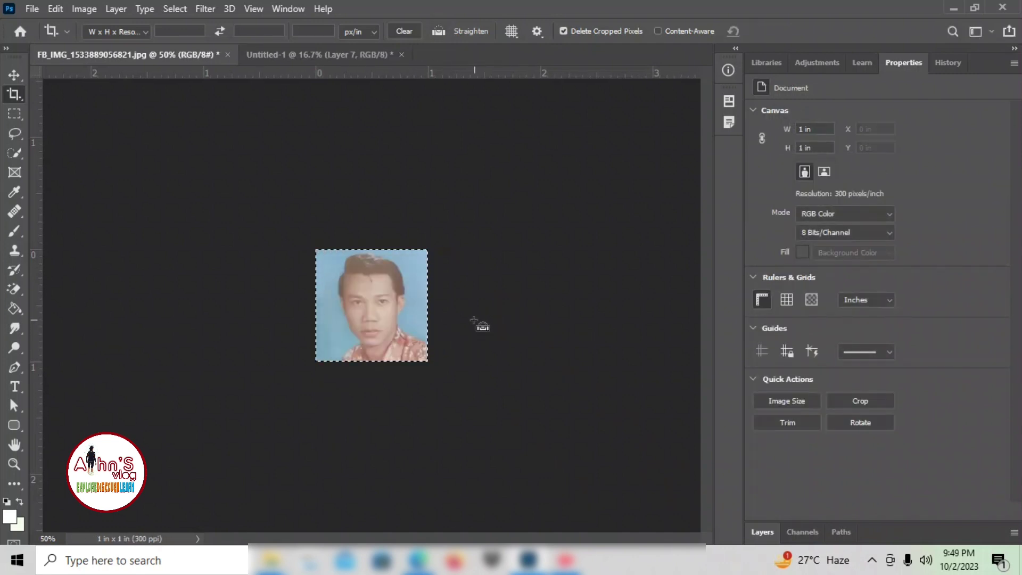
key("ctrl+z")
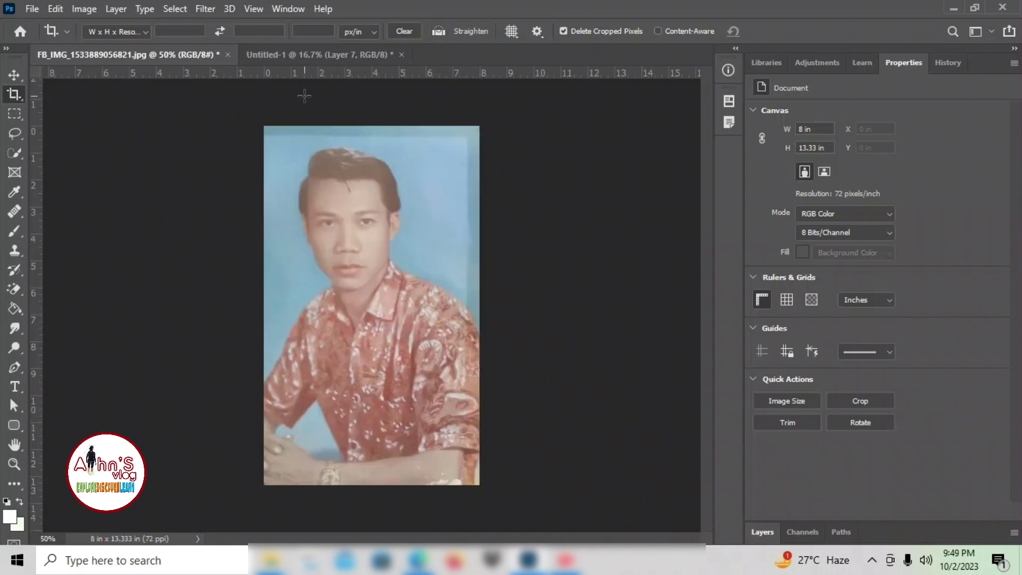
- Switch to the Untitled-1 layout document and close it without saving
left_click(305, 59)
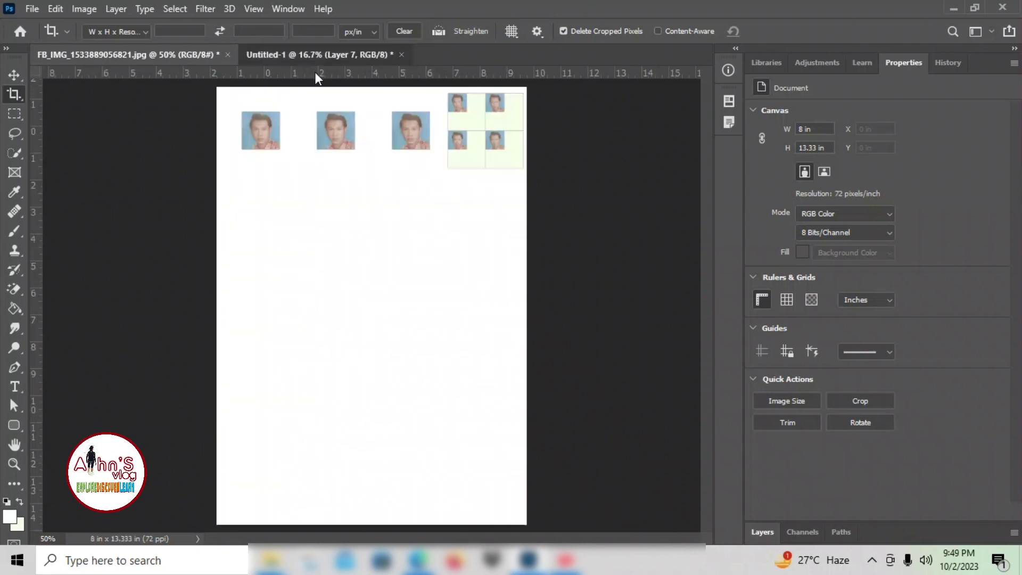
left_click(402, 55)
left_click(504, 216)
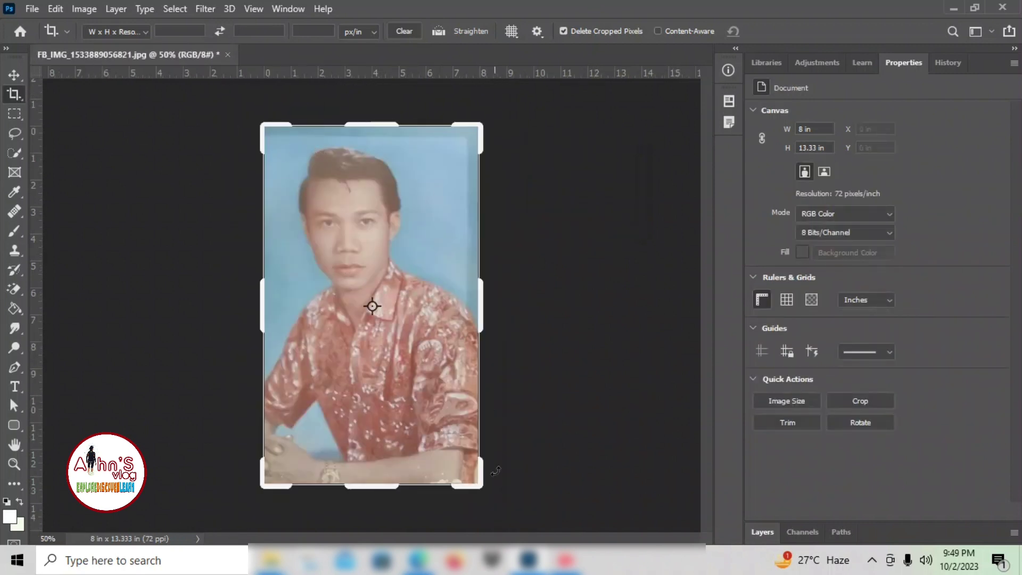
- Crop the full portrait to 2 x 2 in at 300 px/in, framing the head and shoulders
left_click(171, 32)
type("2")
key("Tab")
type("2")
left_click_drag(484, 411, 452, 370)
left_click_drag(385, 275, 369, 314)
left_click_drag(443, 377, 457, 392)
left_click_drag(366, 327, 410, 355)
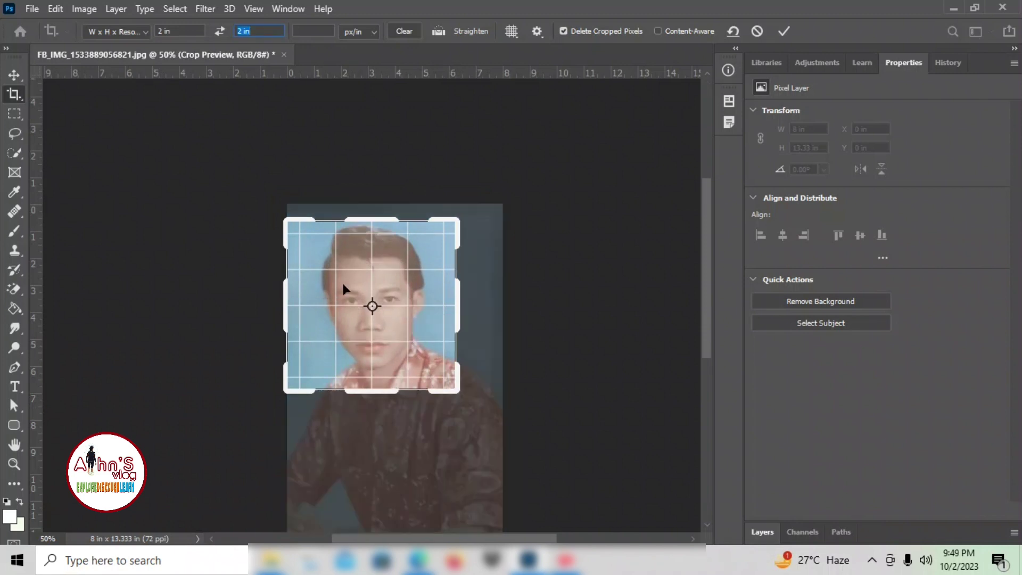
left_click(306, 31)
type("300")
left_click(784, 31)
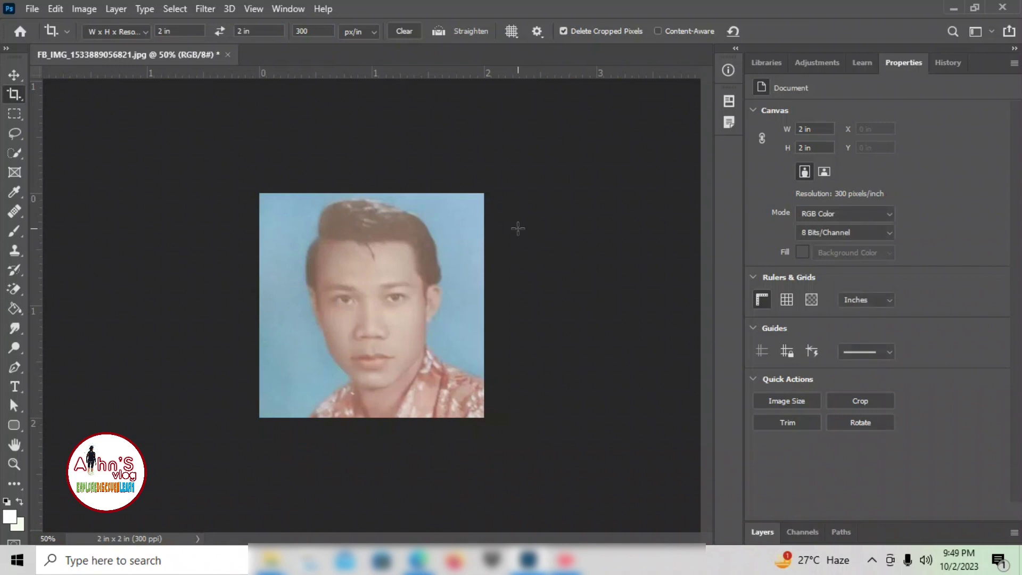
- Run the PACKAGE 01 action on the 2 x 2 in portrait and activate the Move tool in the generated layout
key("ctrl+n")
key("Return")
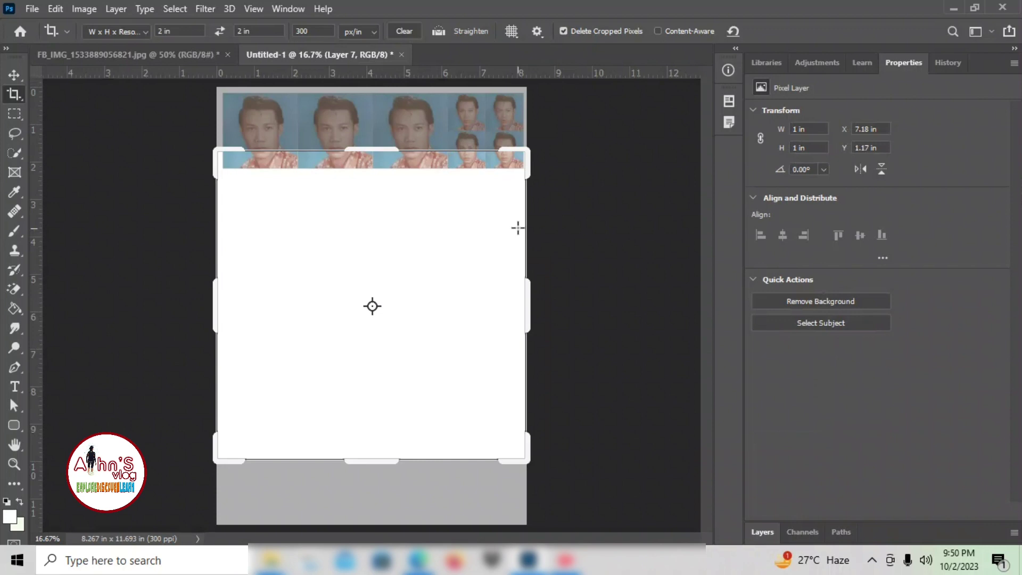
left_click(15, 77)
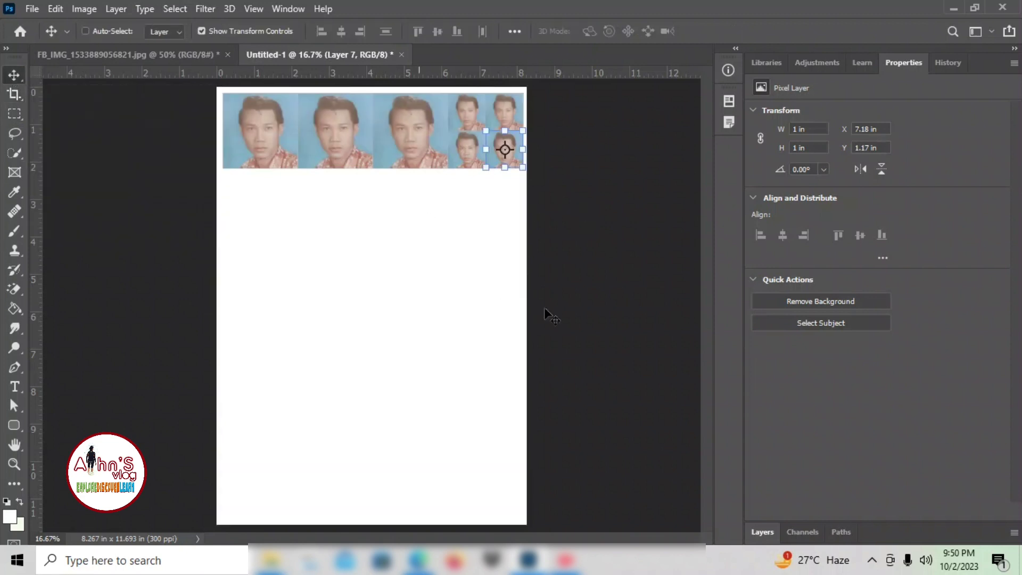
- Show the layer list and review the PACKAGE 01 layout's layers from Layer 7 down to Background
left_click(761, 532)
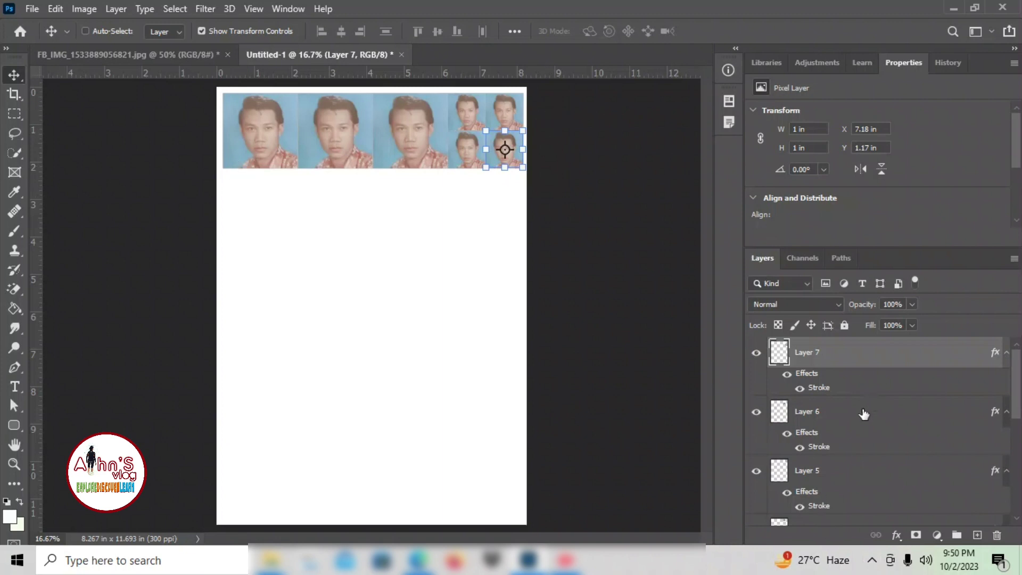
scroll(862, 410, "down", 4)
scroll(909, 458, "up", 4)
scroll(884, 447, "down", 2)
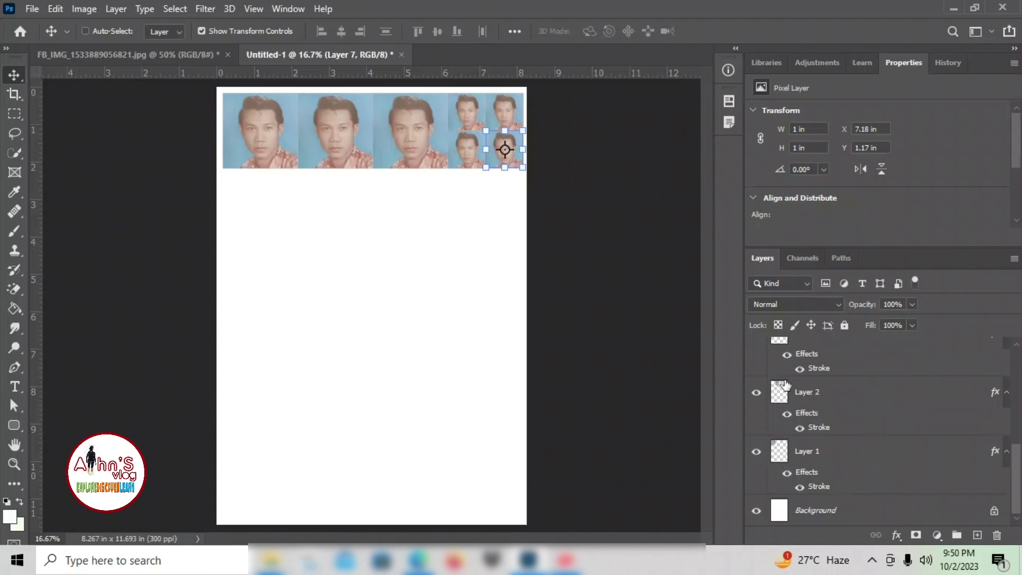
left_click(831, 513)
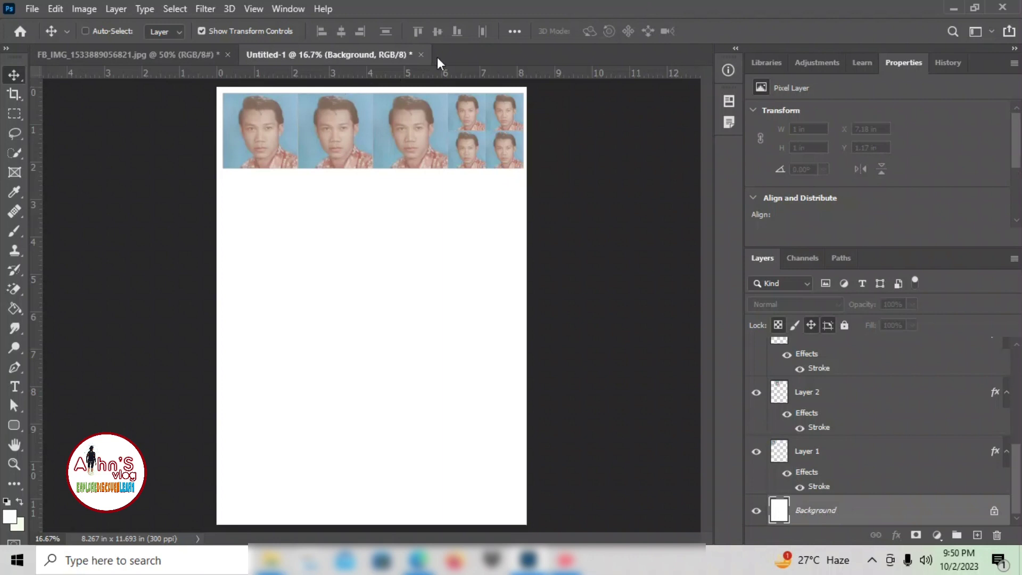
- Close the PACKAGE 01 layout, run the PACKAGE 02 action on the portrait, and discard its layout without saving
left_click(420, 55)
left_click(505, 218)
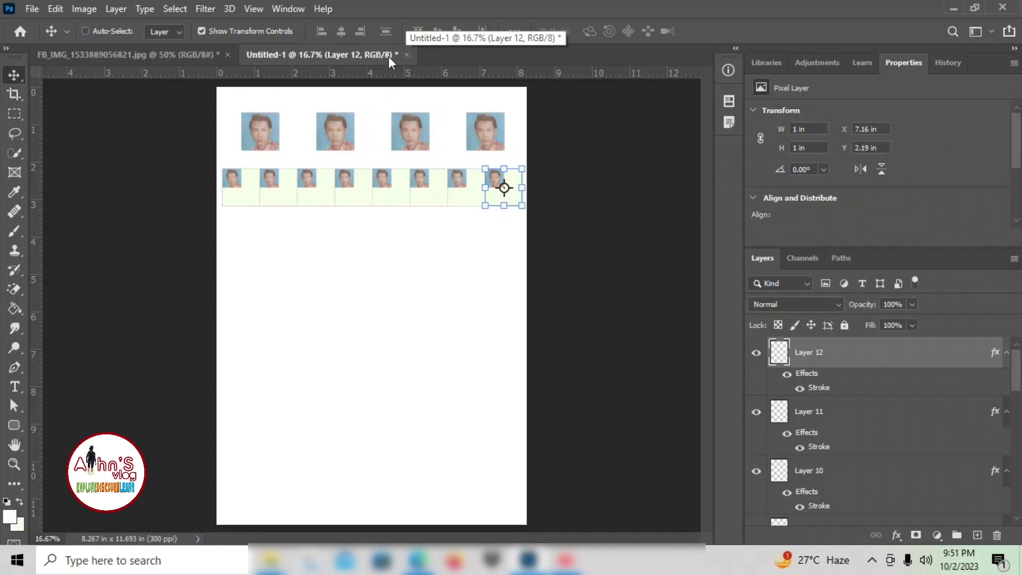
left_click(140, 55)
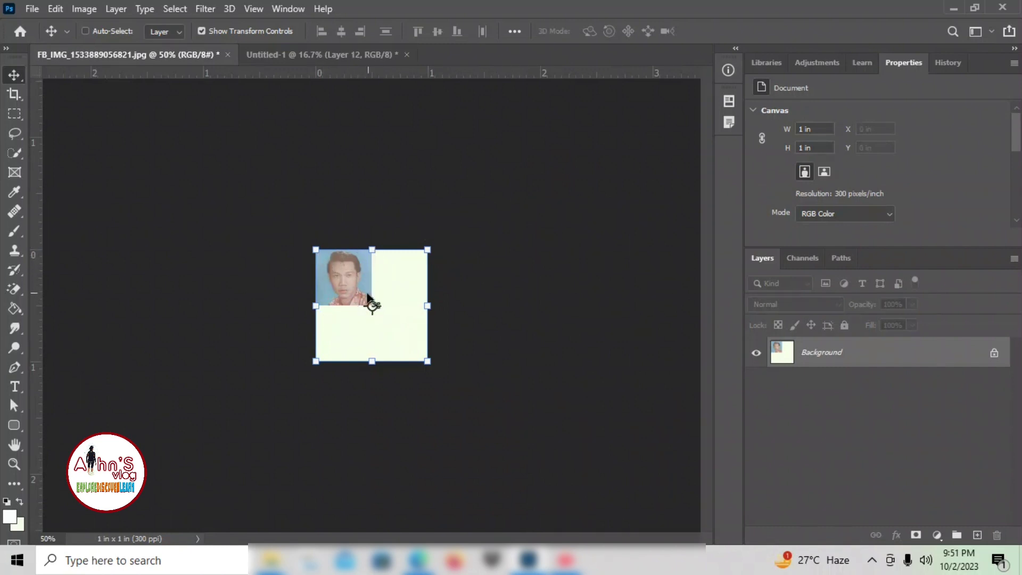
left_click(391, 60)
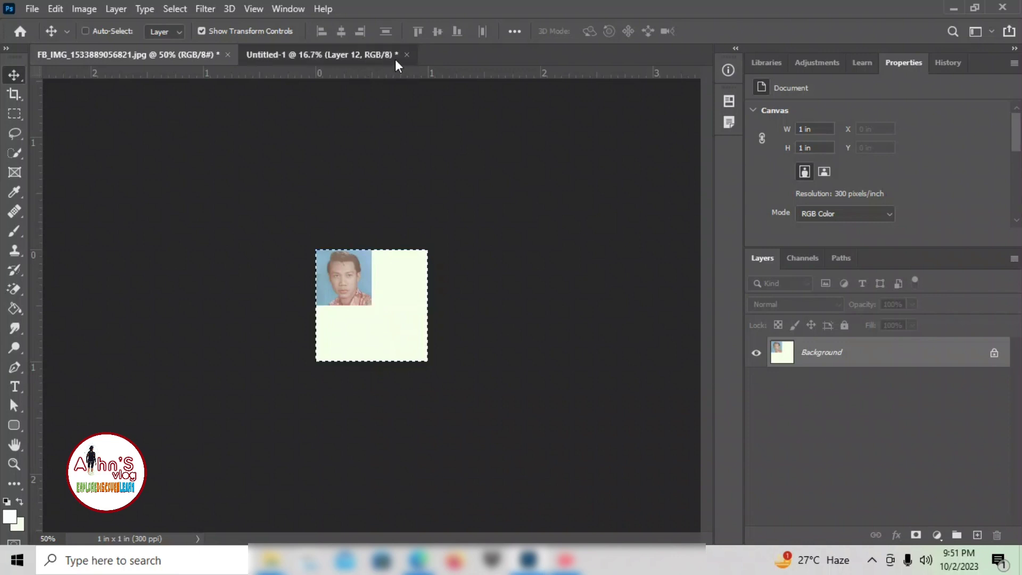
left_click(406, 55)
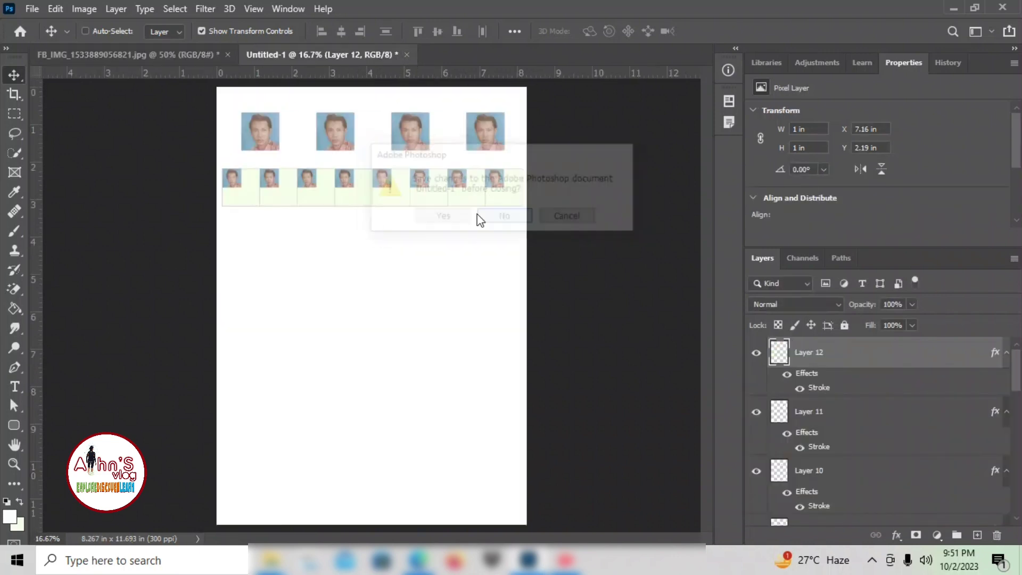
left_click(500, 219)
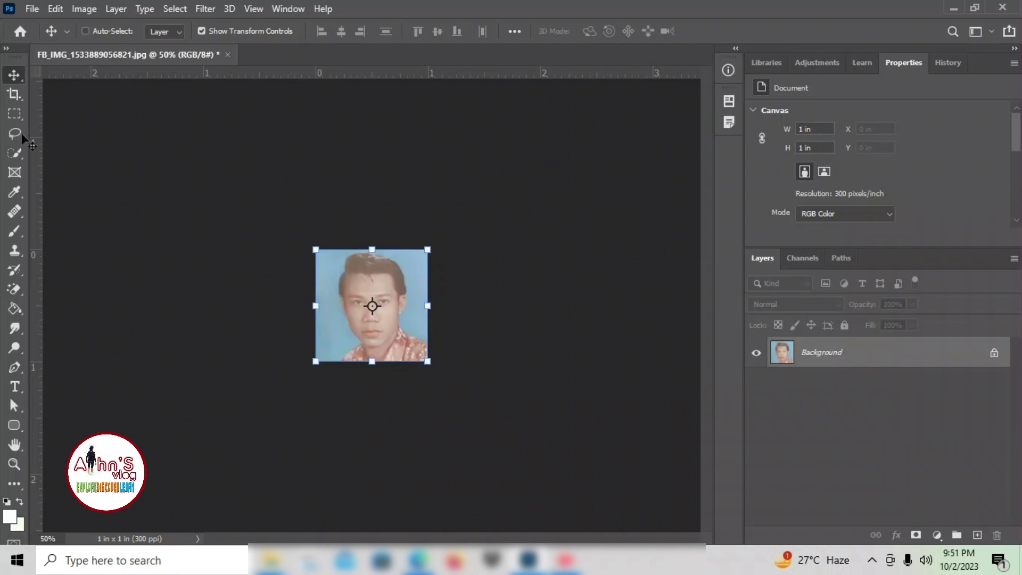
- Crop the restored 1 x 1 in portrait to 2 x 2 in at 300 px/in and run the PACKAGE 02 action on it
left_click(14, 94)
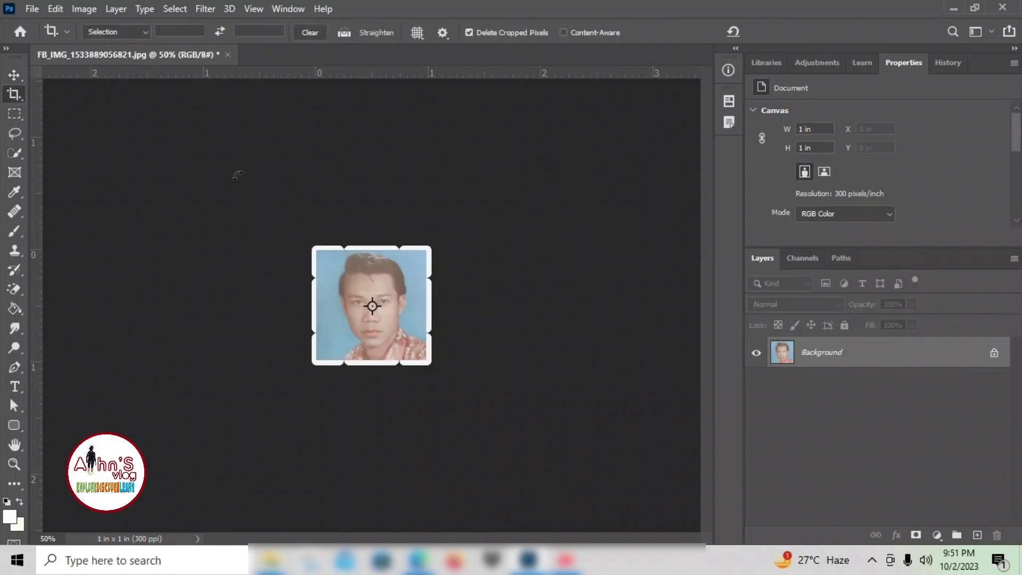
left_click(132, 33)
left_click(109, 68)
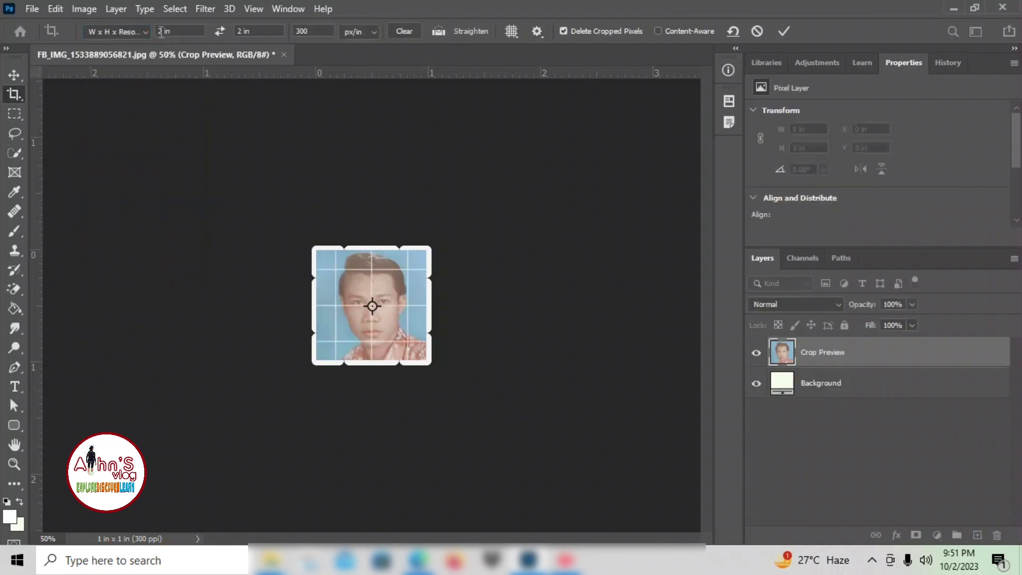
left_click(783, 31)
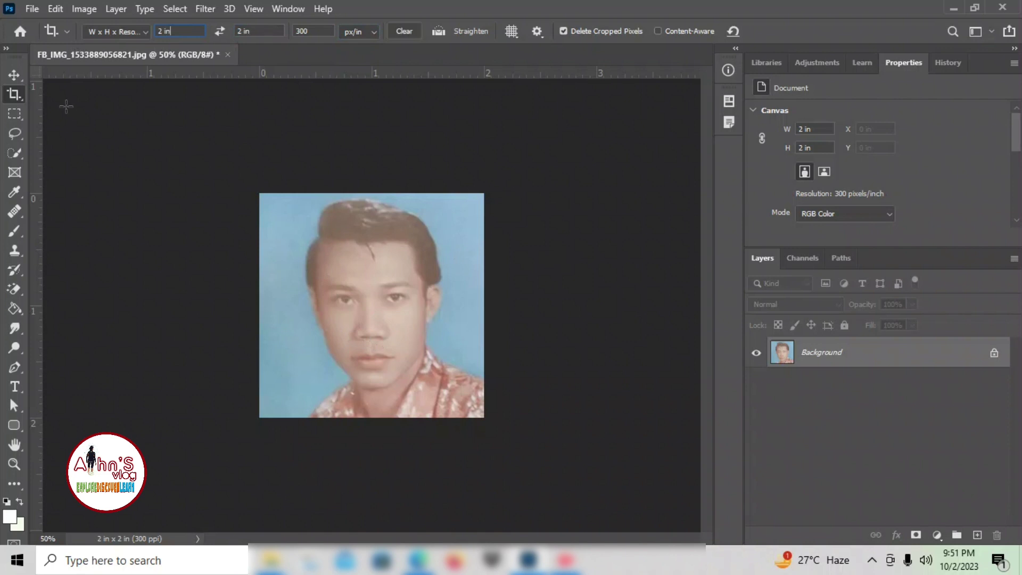
left_click(11, 76)
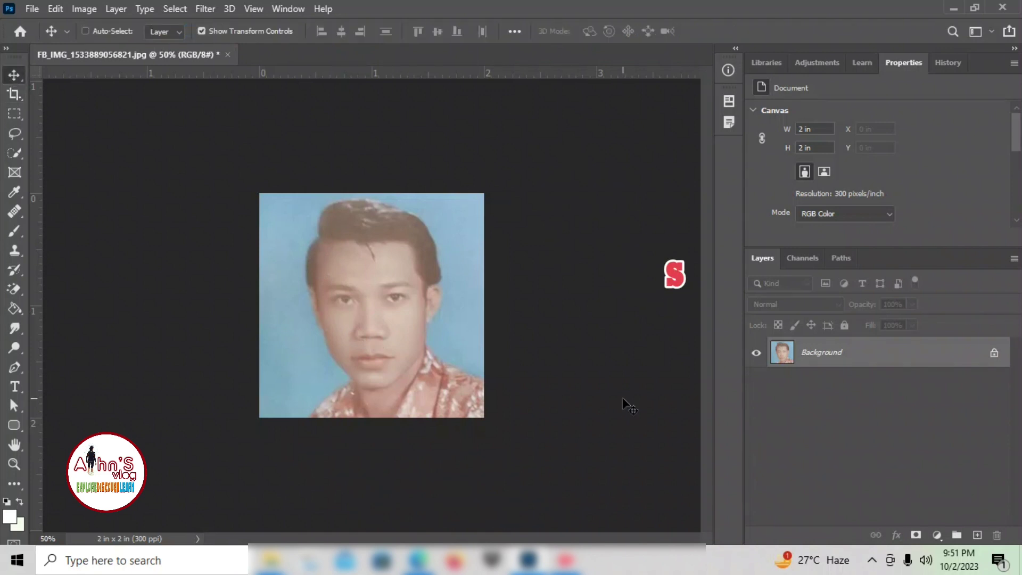
key("ctrl+n")
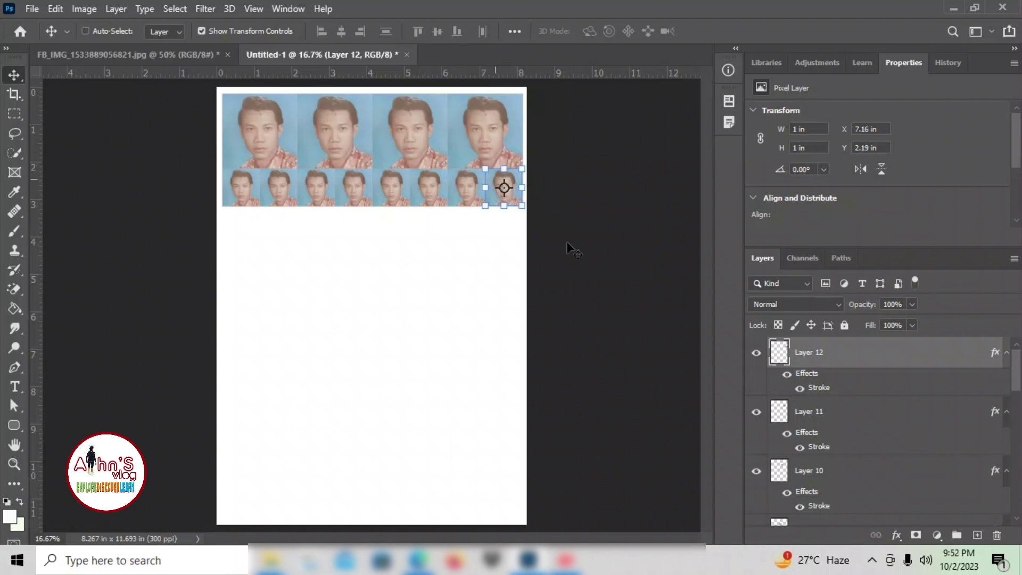
- Review the stroked picture layers that make up the PACKAGE 02 layout
left_click(833, 410)
left_click(823, 355)
scroll(891, 393, "down", 4)
scroll(892, 393, "up", 4)
- Show the action list and delete the PACKAGE 02 action from the RUSH ID set
left_click(284, 8)
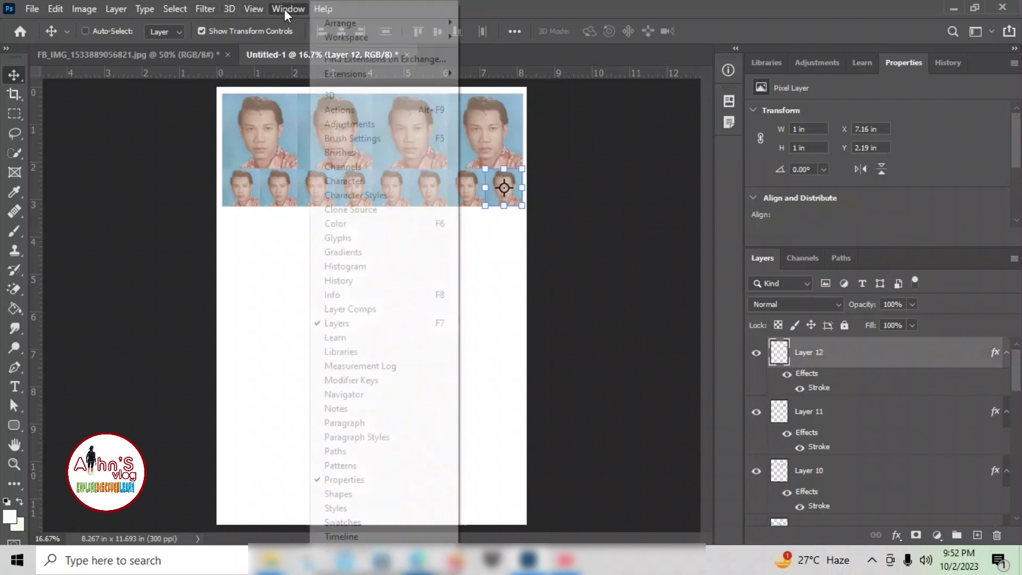
left_click(351, 110)
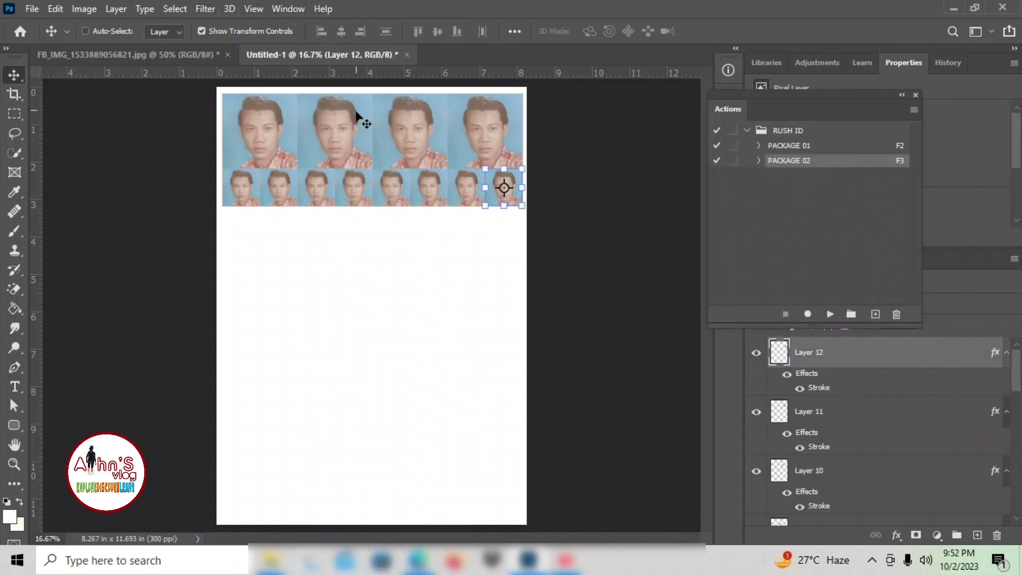
left_click(793, 162)
left_click(913, 109)
left_click(790, 124)
left_click(439, 218)
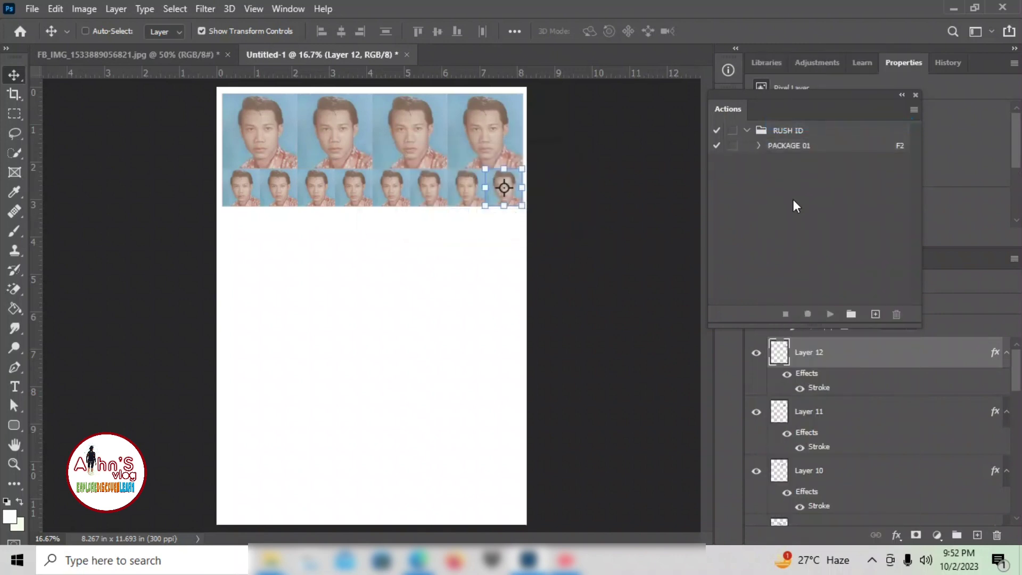
- Close the Untitled-1 layout without saving, and crop the portrait to 2 x 2 in at 300 px/in
left_click(406, 55)
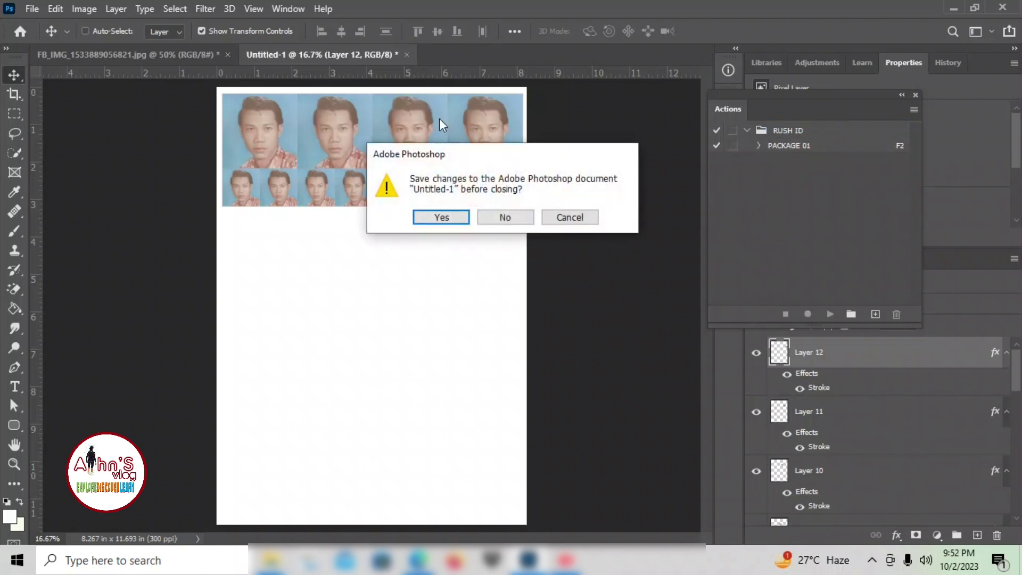
left_click(514, 218)
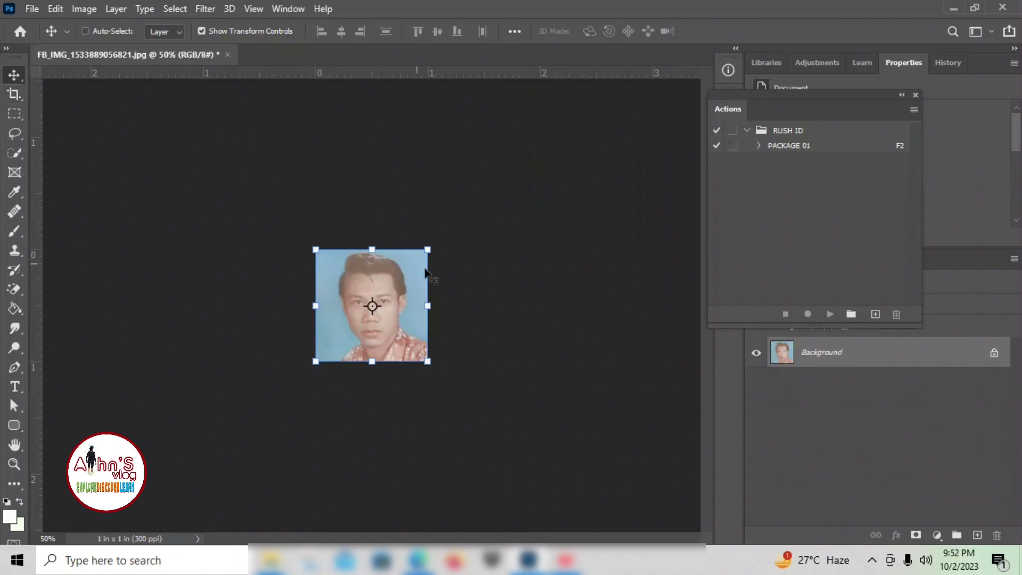
left_click(15, 94)
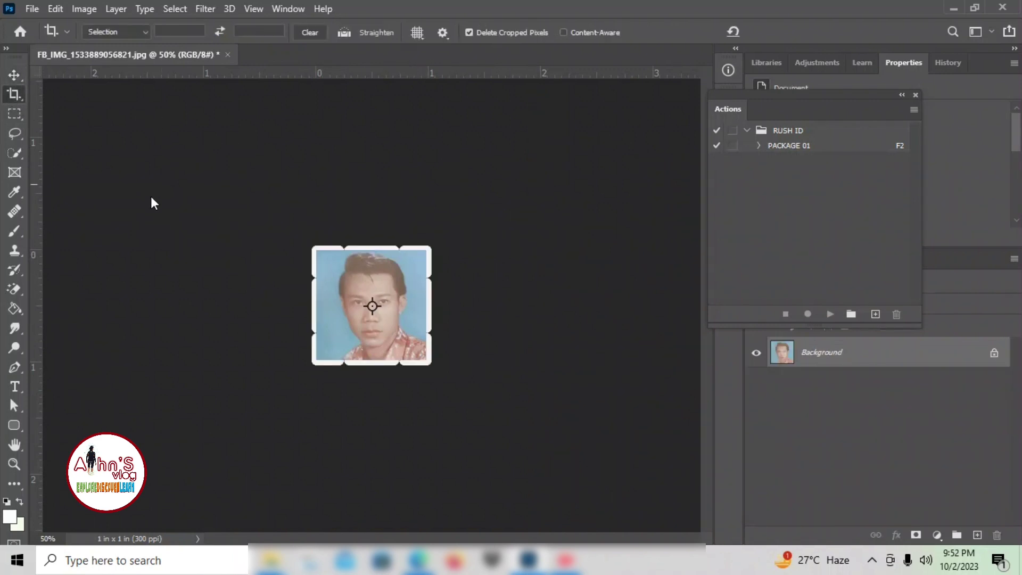
left_click(102, 34)
left_click(136, 70)
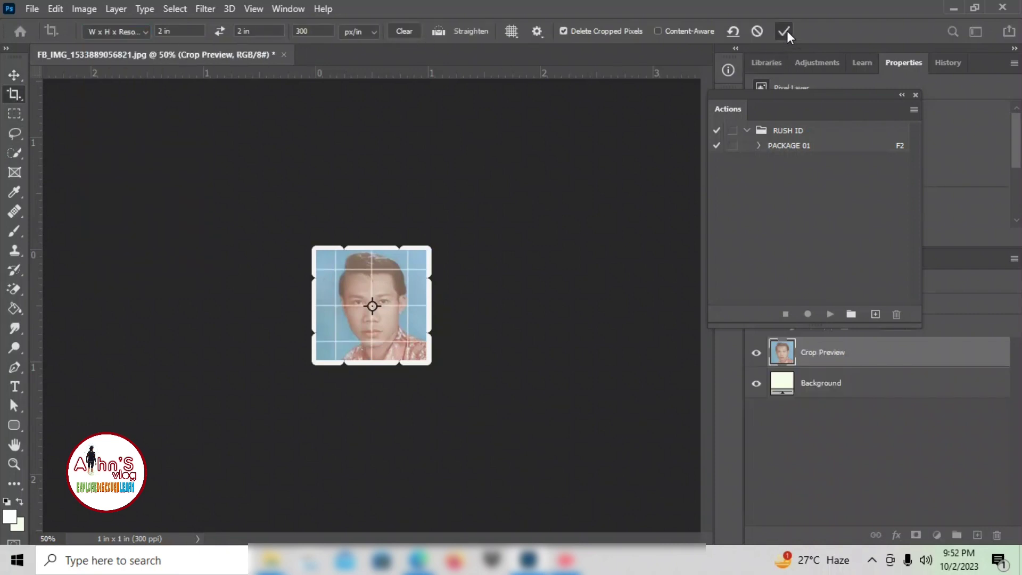
left_click(783, 31)
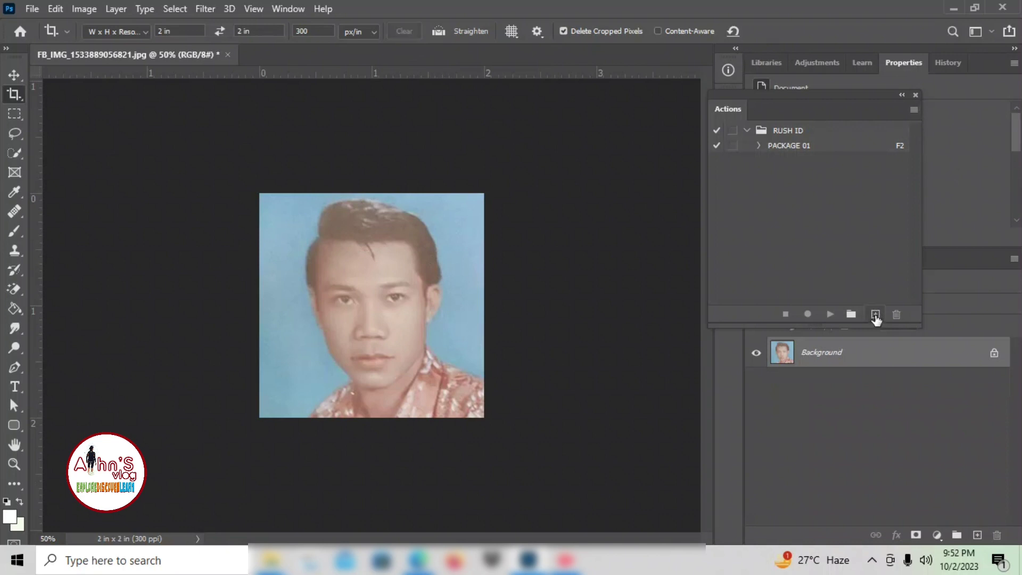
- Start recording a new action named PACKAGE 02 in the RUSH ID set with function key F3
left_click(875, 315)
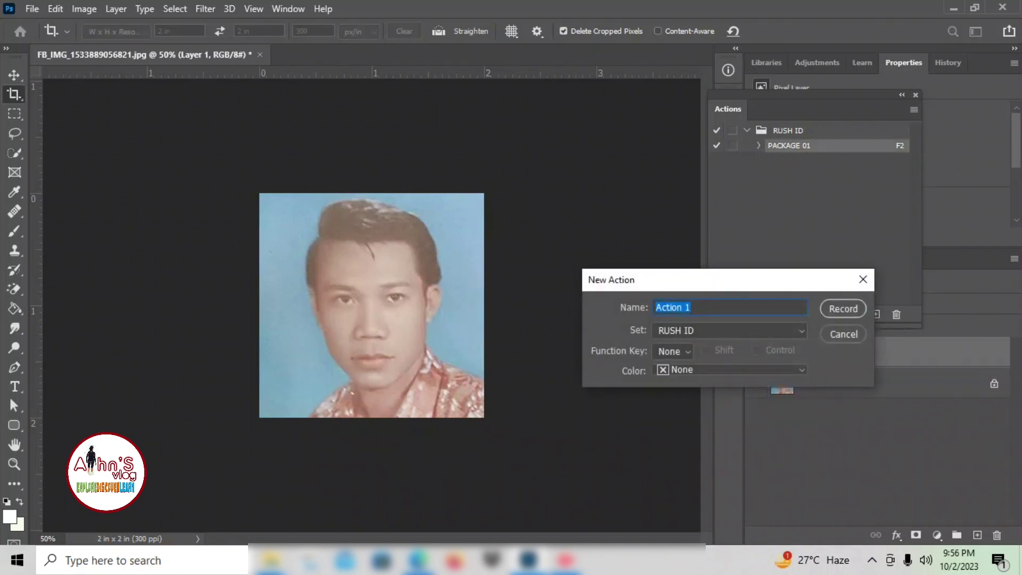
type("PACKAGE 02")
left_click(686, 354)
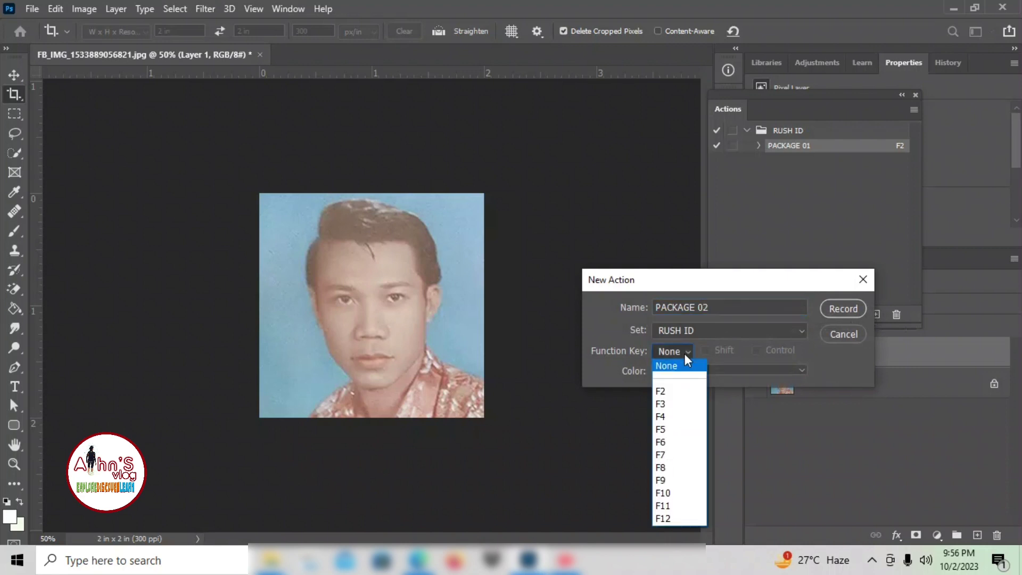
left_click(667, 402)
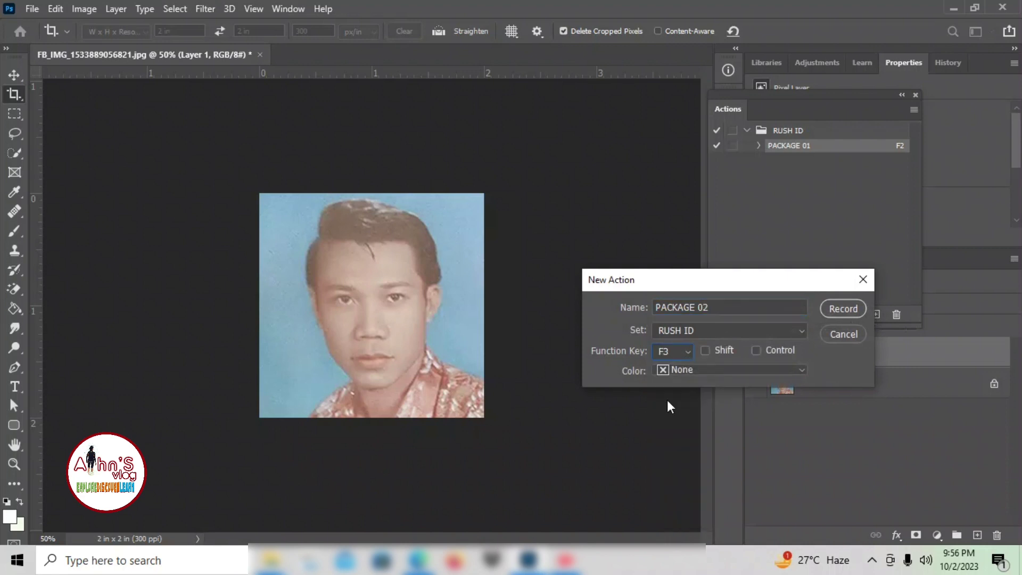
left_click(844, 309)
left_click(458, 216)
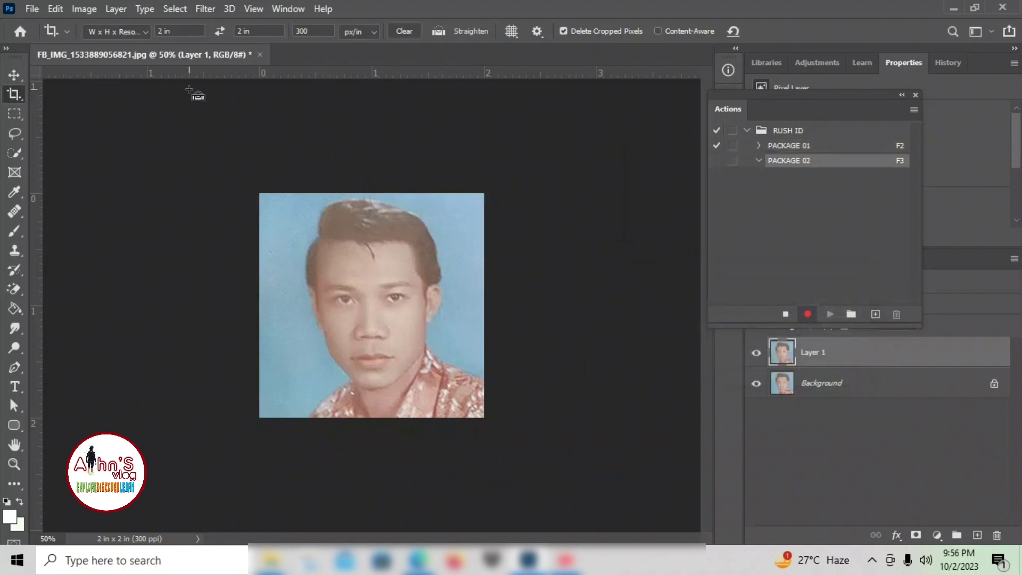
- Create a new A4 document of 210 x 297 mm at 300 ppi
key("ctrl+n")
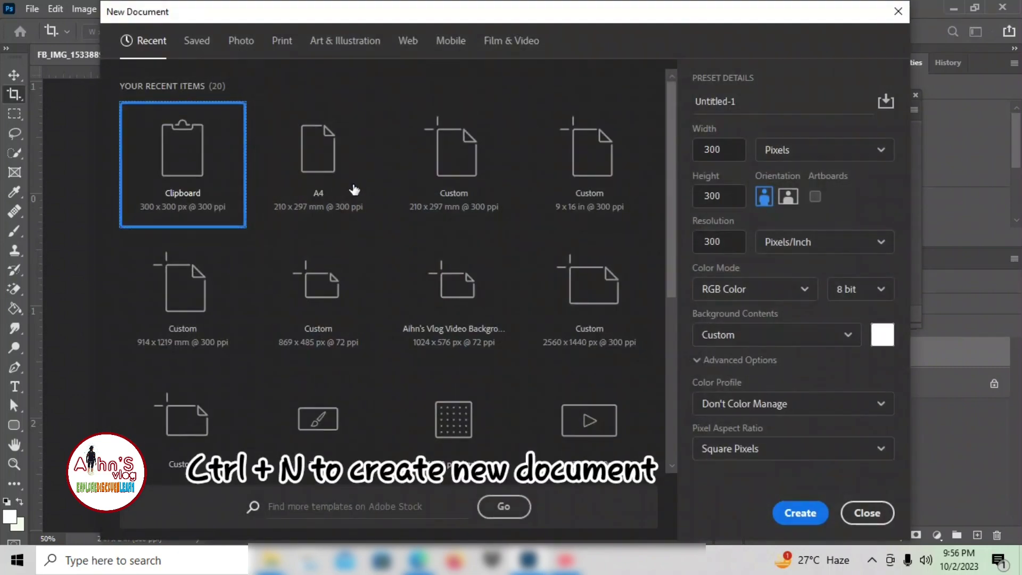
left_click(333, 175)
left_click(817, 516)
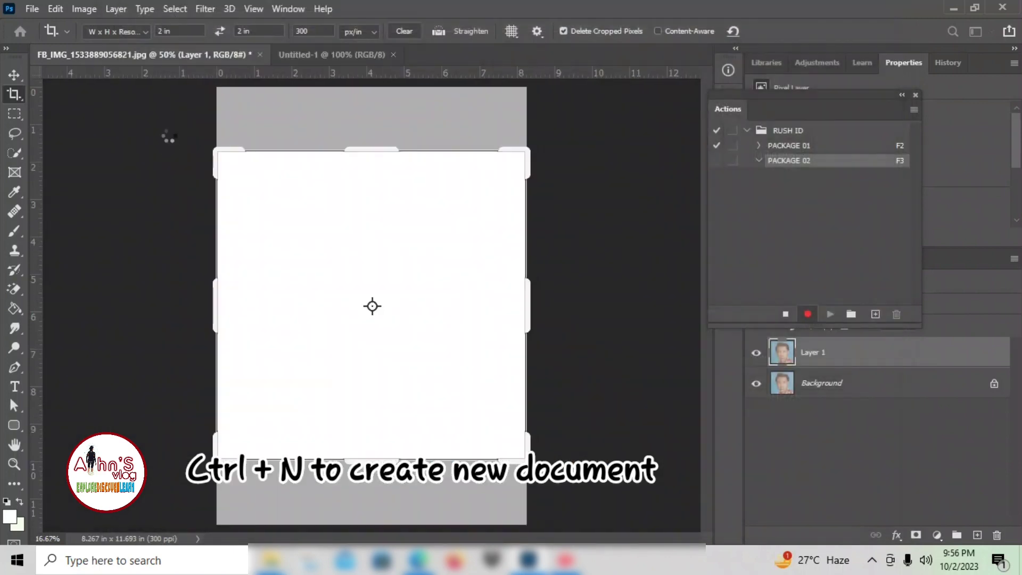
- Copy the whole 2 x 2 in portrait and paste it into the blank Untitled-1 page
left_click(11, 75)
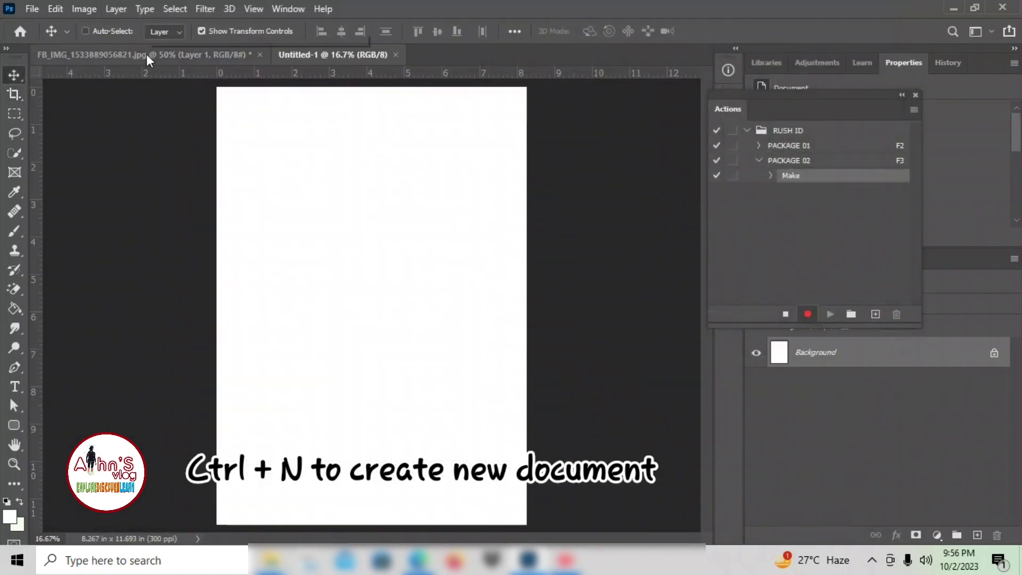
left_click(146, 54)
key("ctrl")
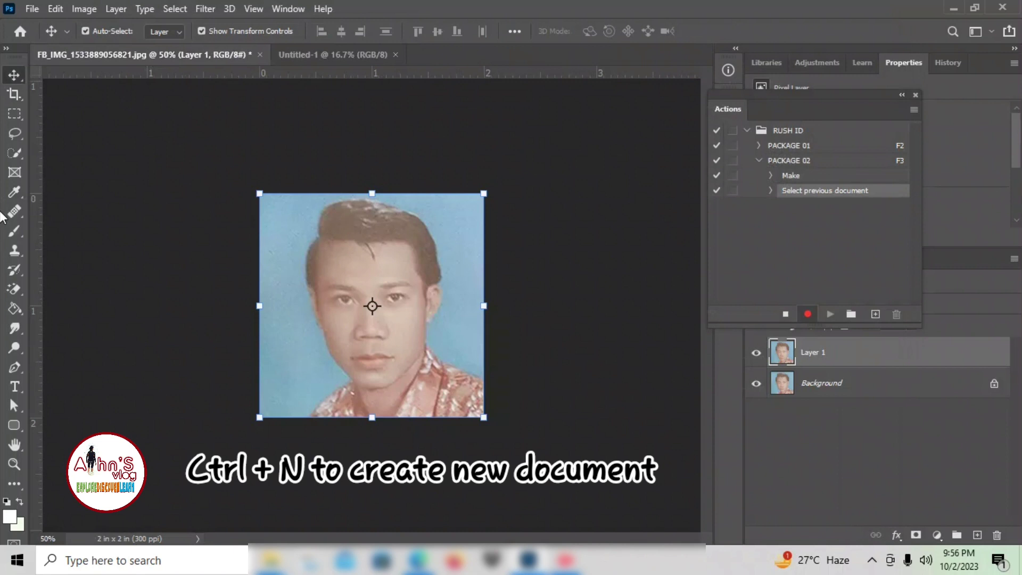
key("ctrl+a")
key("ctrl+c")
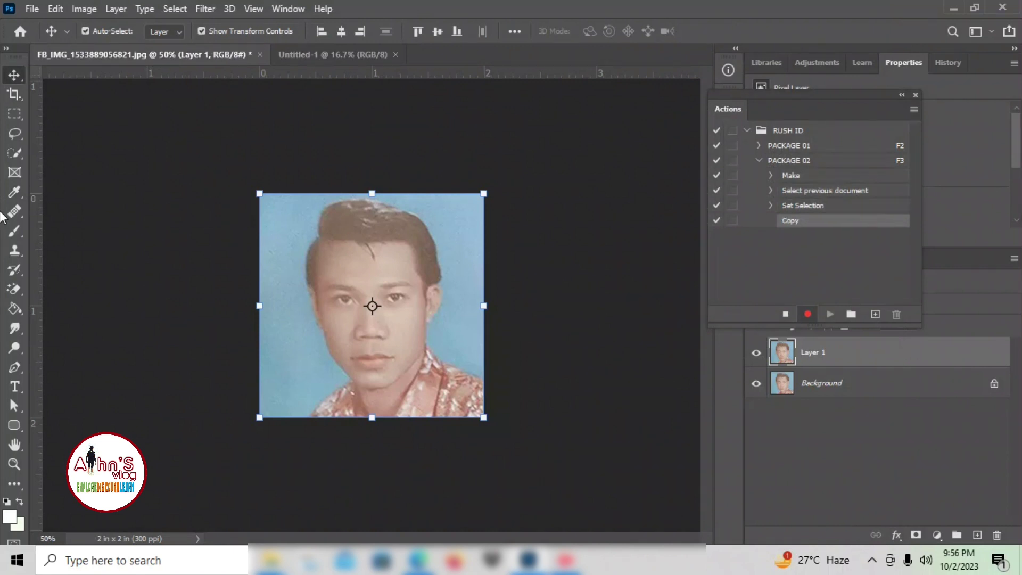
left_click(305, 55)
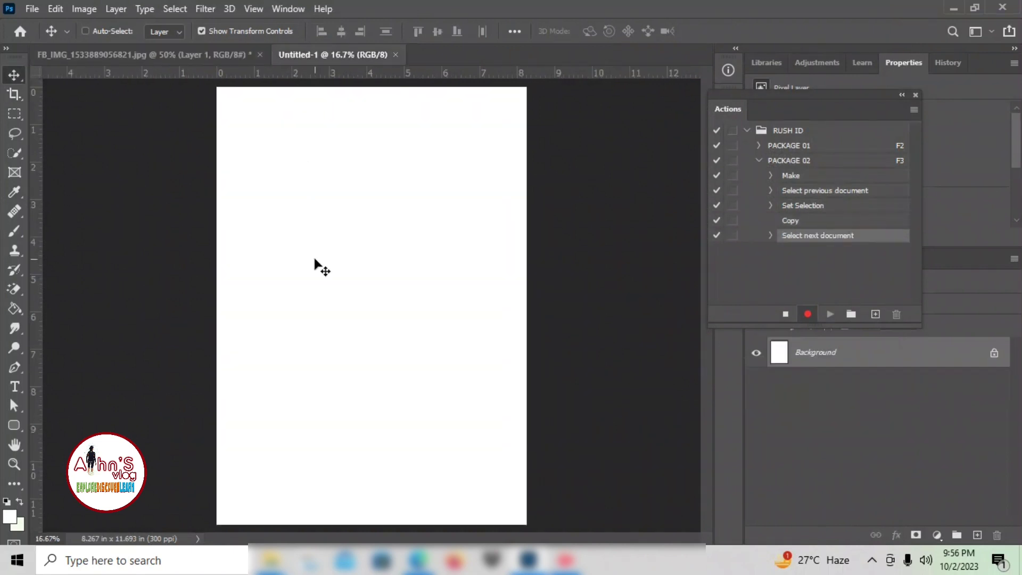
key("ctrl+v")
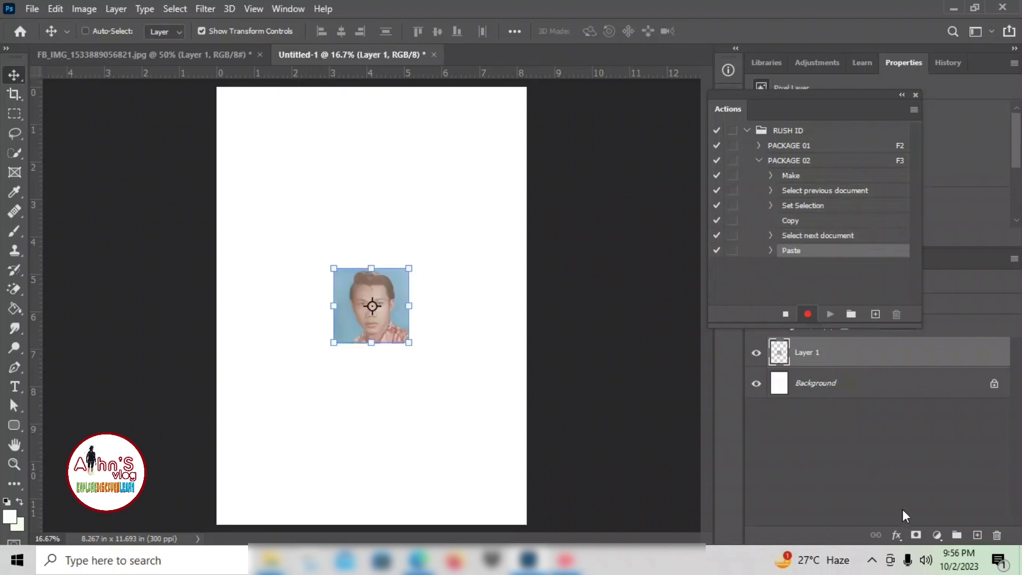
- Add a Stroke effect to the pasted 2 x 2 photo and move it to the page's upper-left corner
left_click(897, 535)
left_click(911, 427)
left_click(925, 164)
mouse_move(345, 283)
left_mouse_down()
mouse_move(244, 139)
mouse_move(251, 121)
left_mouse_up()
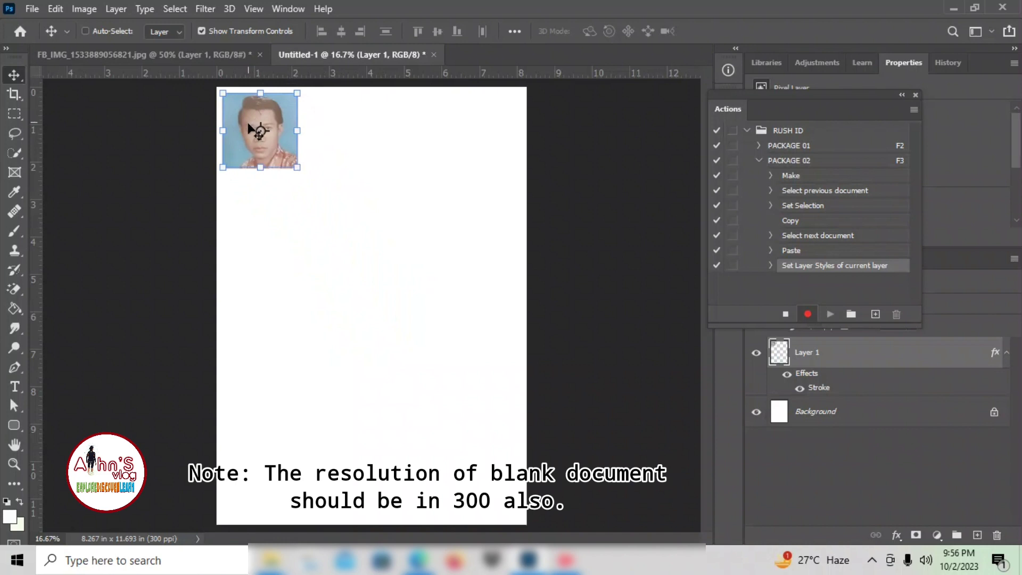
- Paste three more copies of the stroked 2 x 2 photo and line them up side by side as a top row of four
key("ctrl+c")
key("ctrl+v")
left_click_drag(353, 286, 320, 126)
key("ctrl+c")
key("ctrl+v")
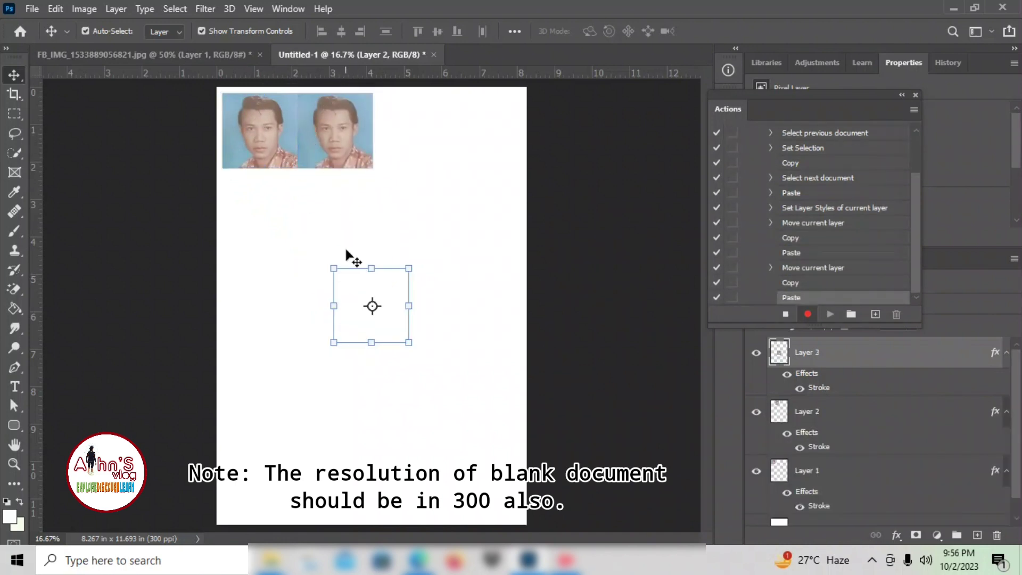
left_click_drag(365, 292, 394, 118)
key("ctrl+c")
key("ctrl+v")
left_click_drag(345, 295, 459, 114)
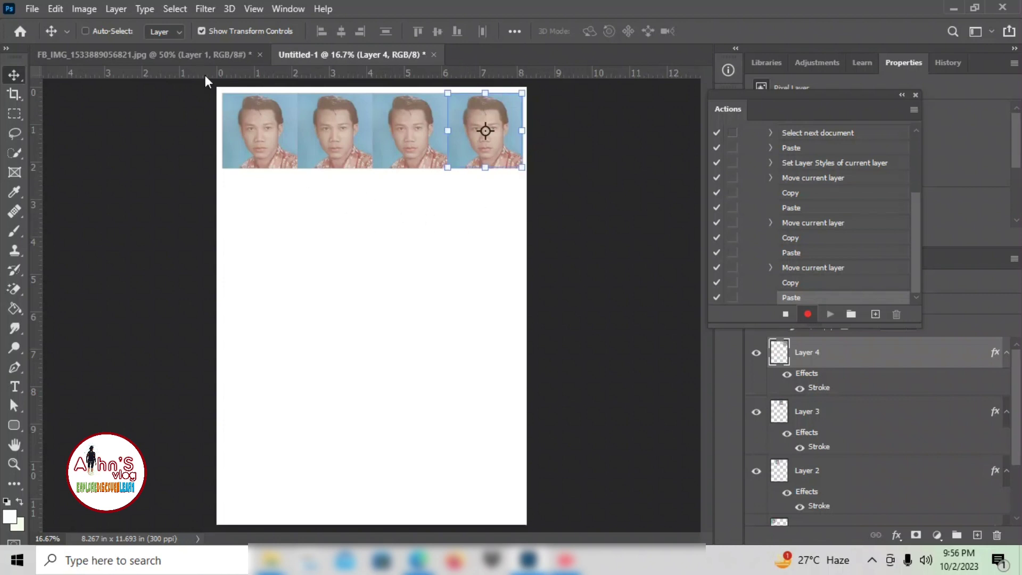
- Switch to the portrait document and crop it to 1 x 1 in at 300 px/in
left_click(188, 58)
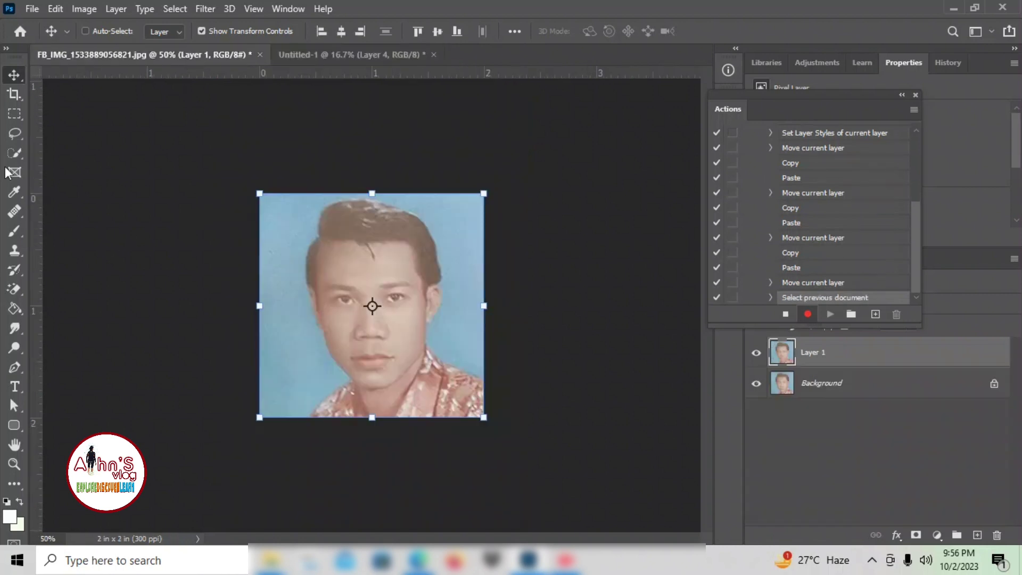
left_click(17, 94)
left_click(126, 32)
left_click(133, 70)
left_click_drag(165, 29, 148, 35)
type("1")
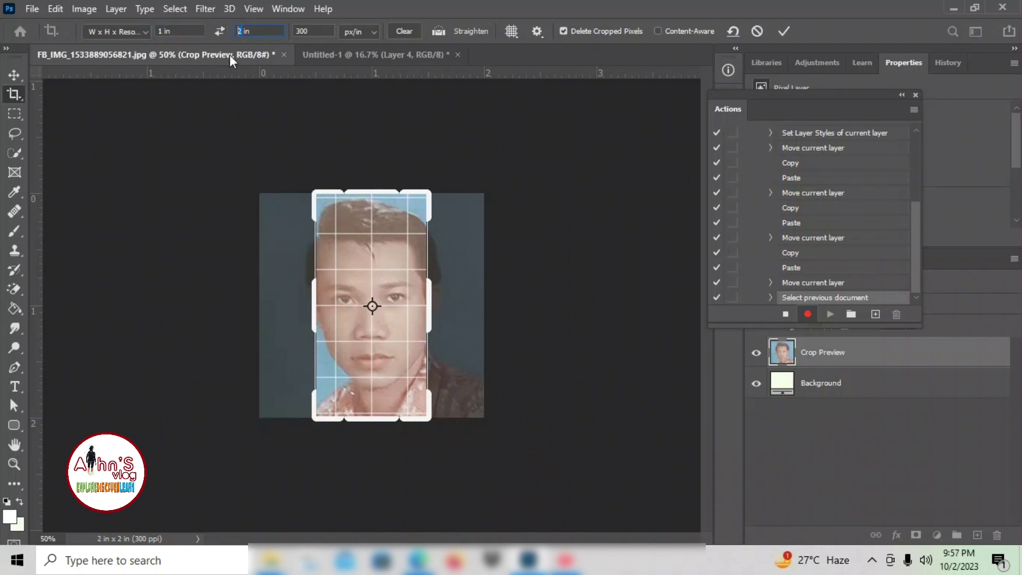
type("1")
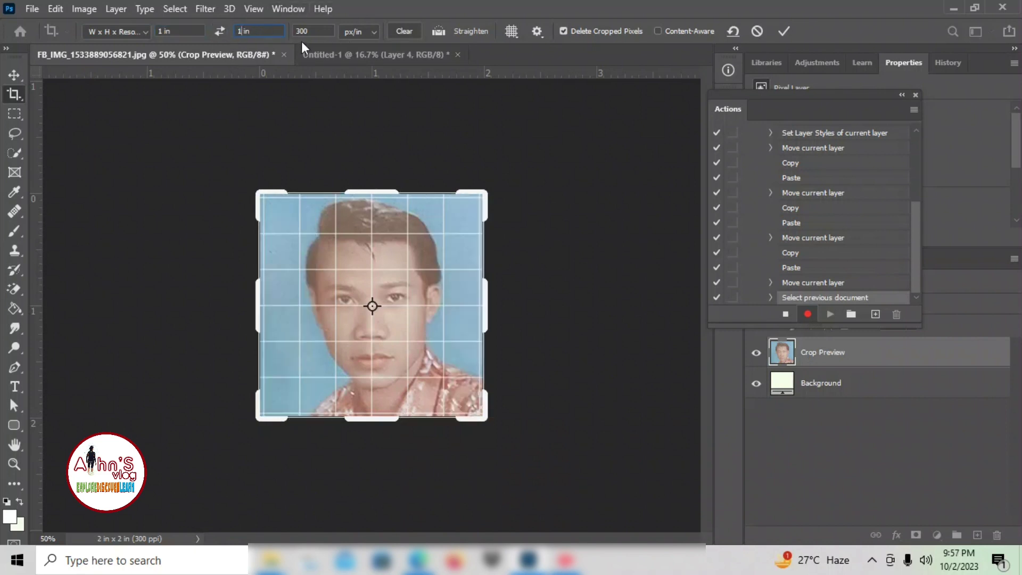
left_click(785, 33)
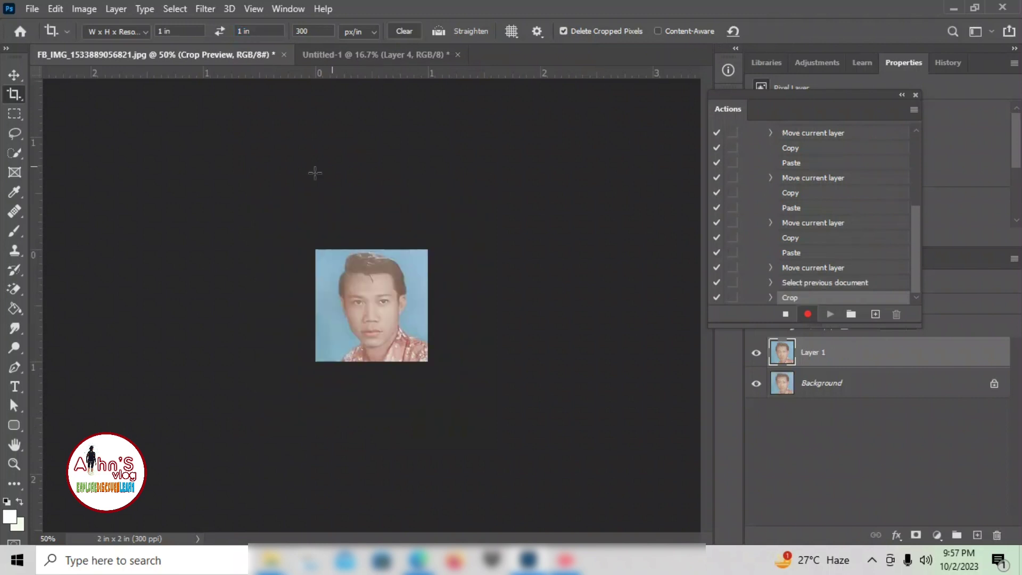
- Copy the whole 1 x 1 in portrait and paste it into the Untitled-1 layout
left_click(9, 77)
key("ctrl+a")
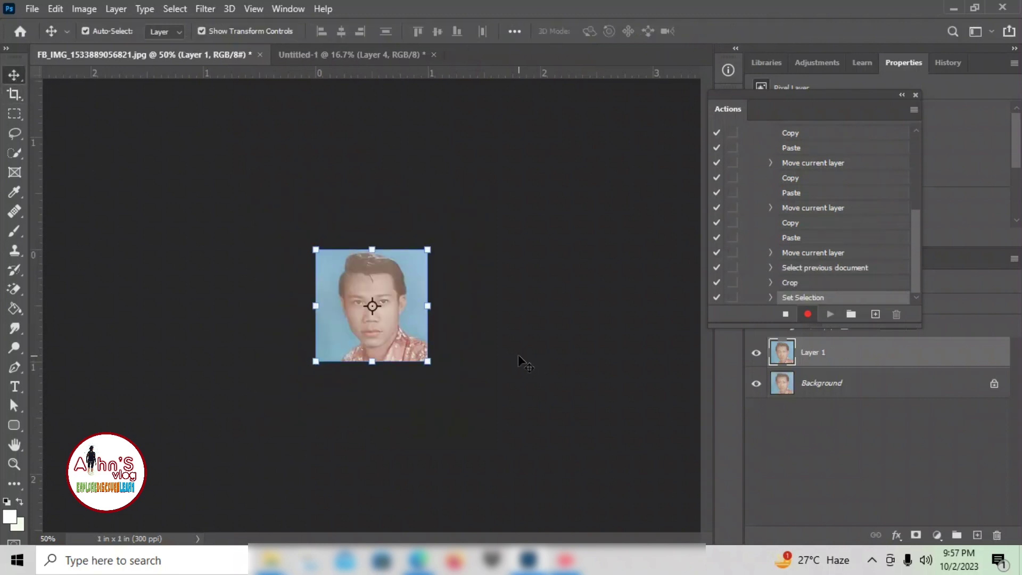
key("ctrl+c")
left_click(321, 53)
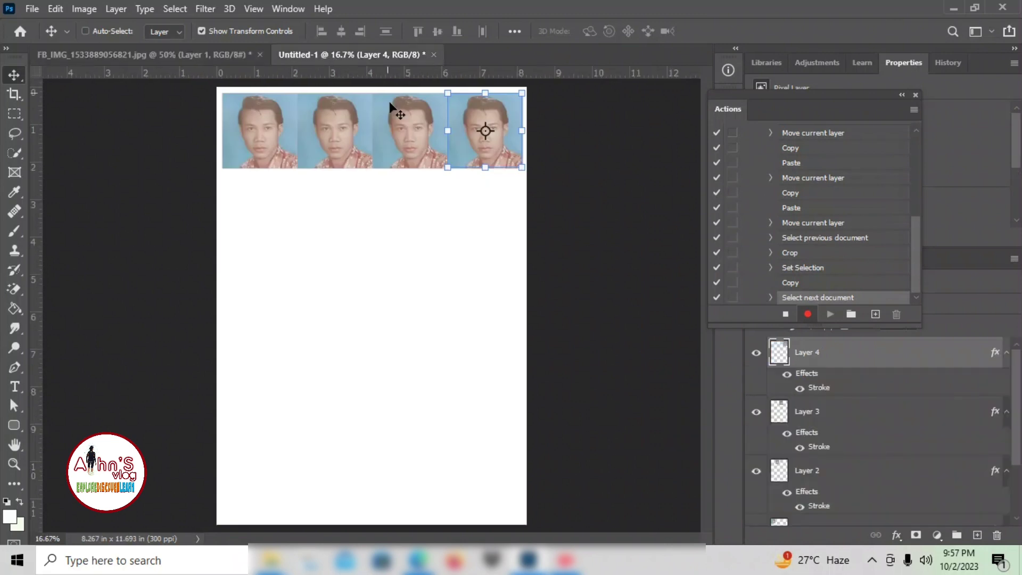
key("ctrl+v")
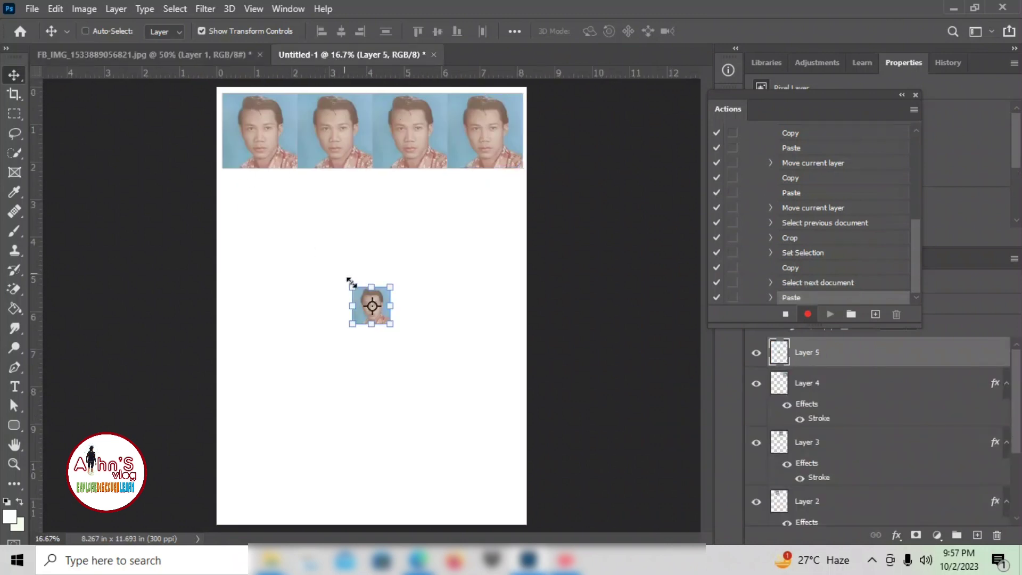
- Add a Stroke effect to the 1 x 1 photo and place it directly below the first 2 x 2 photo, flush with the page's left margin
left_click_drag(367, 300, 273, 229)
left_click(896, 534)
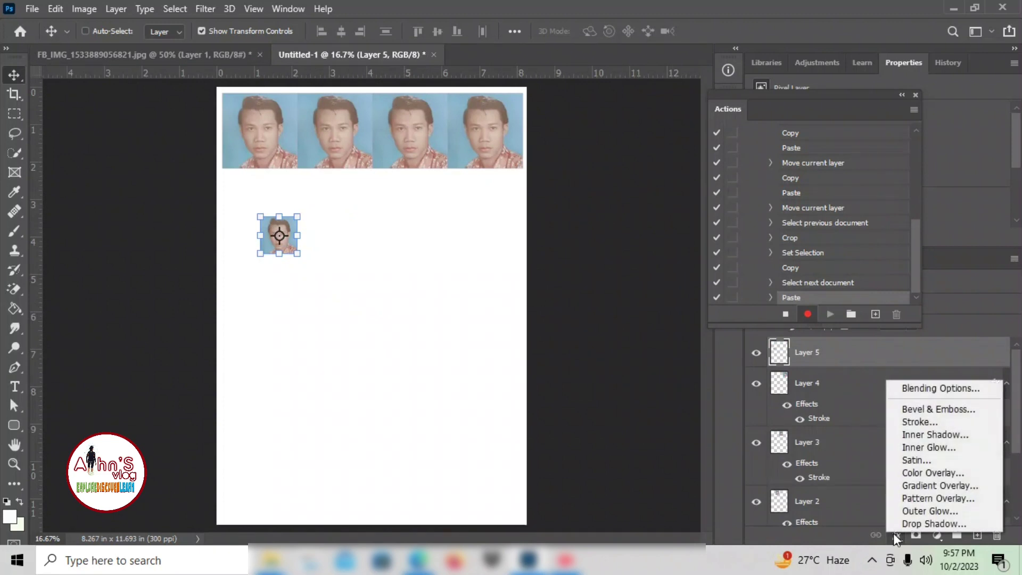
left_click(896, 422)
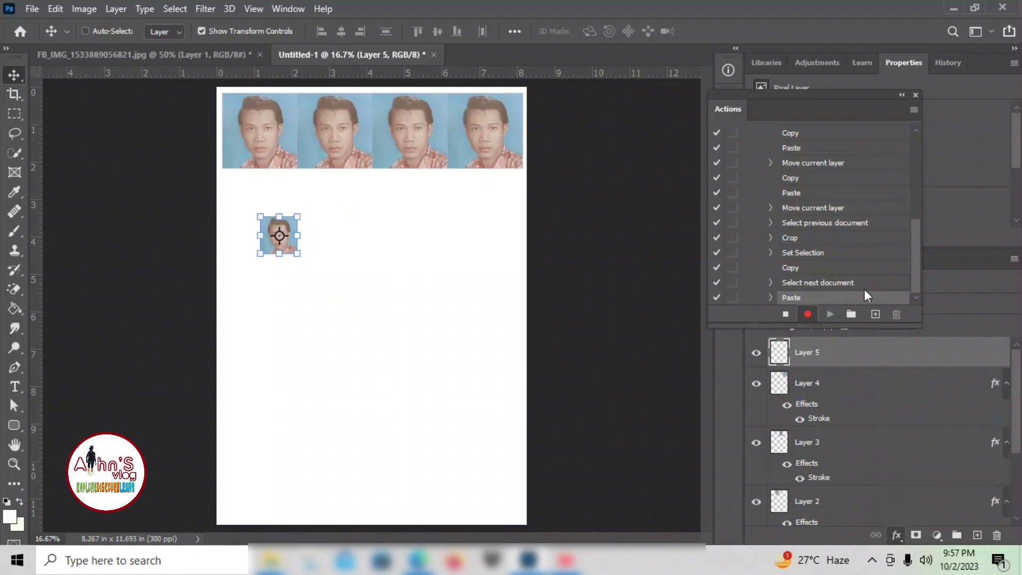
left_click(934, 164)
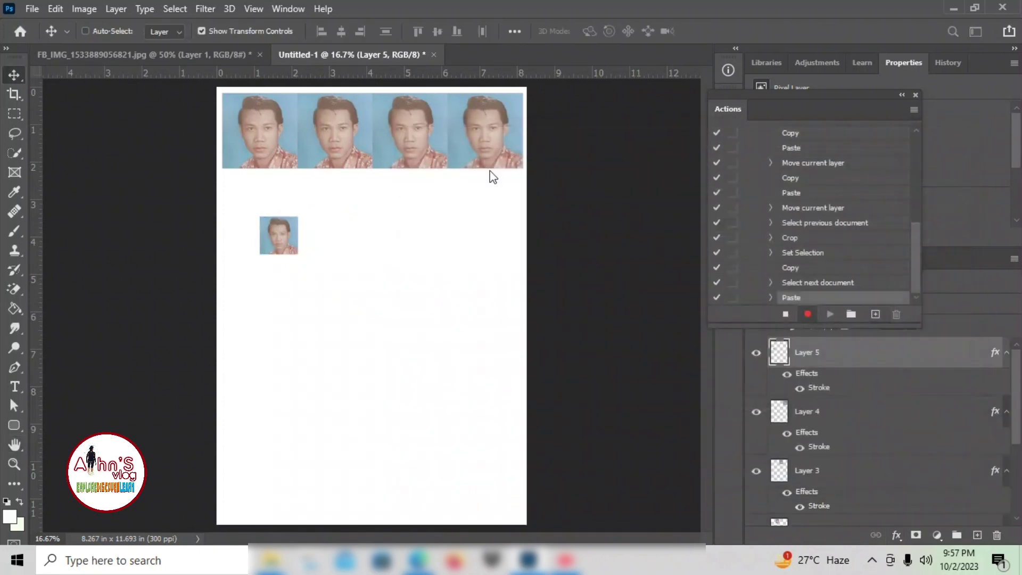
left_click_drag(264, 222, 228, 172)
- Paste four more copies of the stroked 1 x 1 photo and align them edge to edge, making five in the second row
key("ctrl+c")
key("ctrl+v")
left_click_drag(359, 304, 273, 184)
key("ctrl+c")
key("ctrl+v")
left_click_drag(365, 299, 311, 180)
key("ctrl+c")
key("ctrl+v")
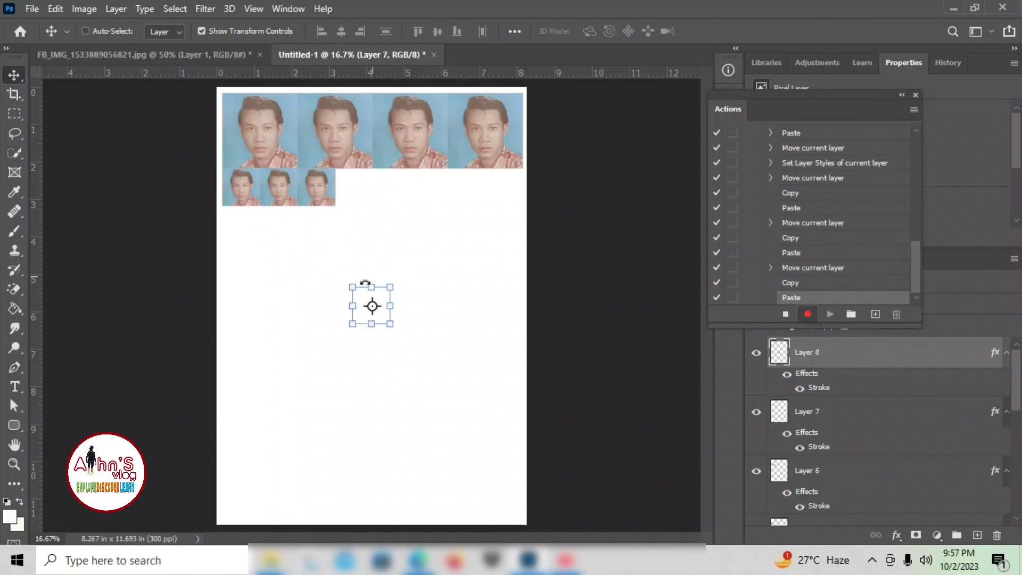
left_click_drag(362, 293, 349, 178)
key("ctrl+c")
key("ctrl+v")
left_click_drag(365, 297, 387, 184)
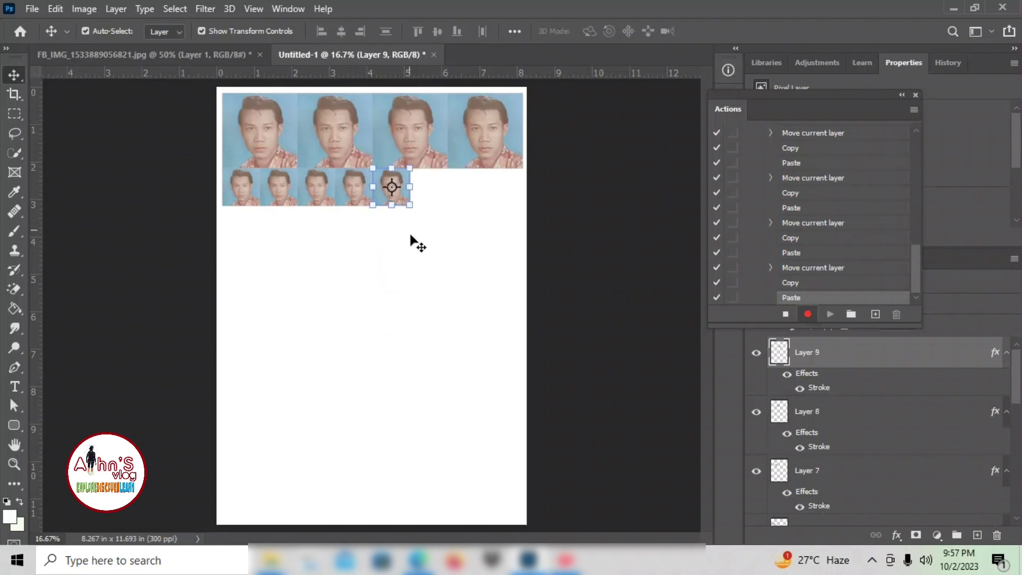
- Complete the second row with three more 1 x 1 copies, giving eight small photos beneath the 2 x 2 row
key("ctrl+c")
key("ctrl+v")
left_click_drag(360, 301, 417, 186)
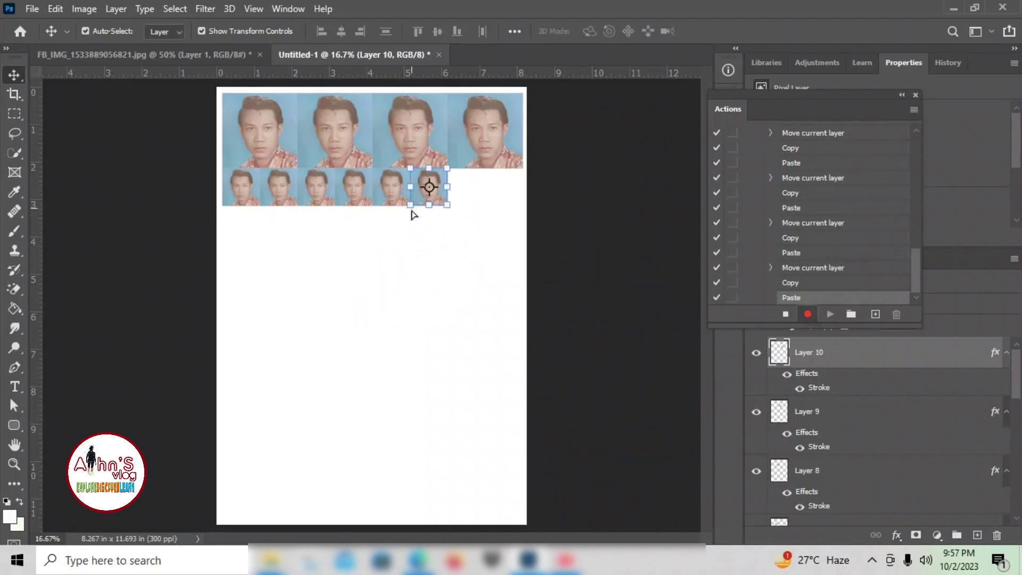
key("ctrl+c")
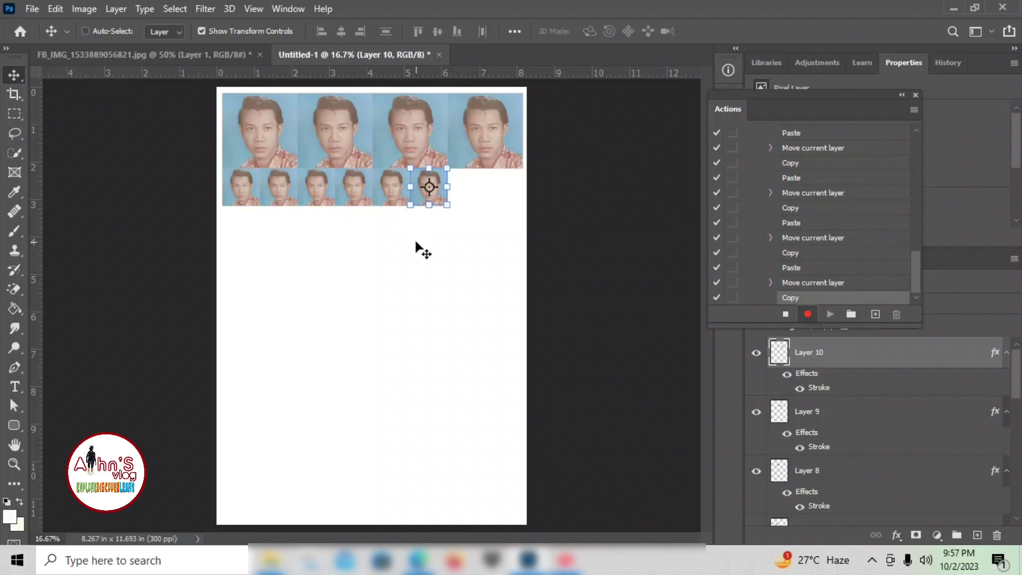
key("ctrl+v")
left_click_drag(364, 302, 463, 183)
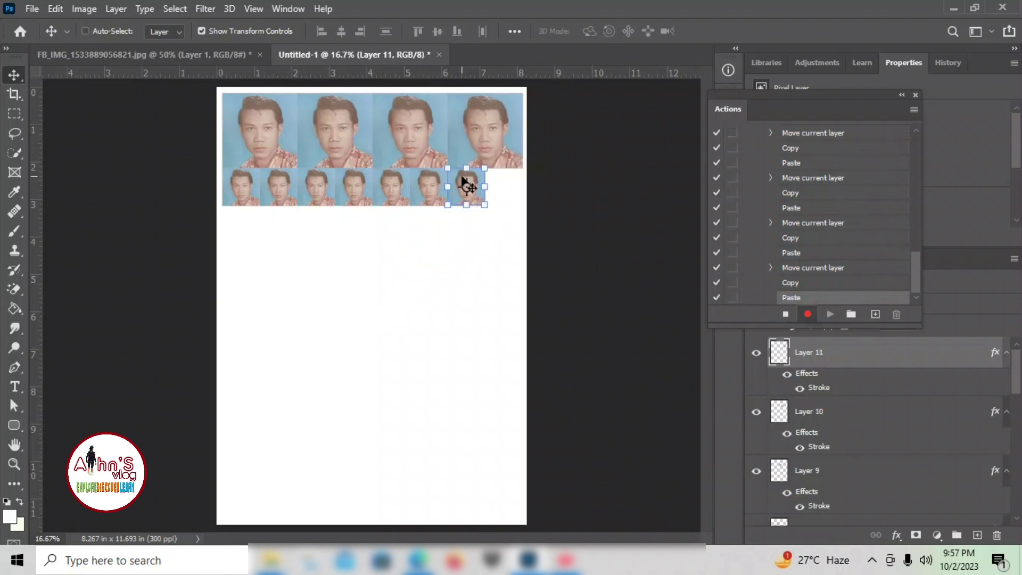
key("ctrl+v")
left_click_drag(371, 309, 496, 186)
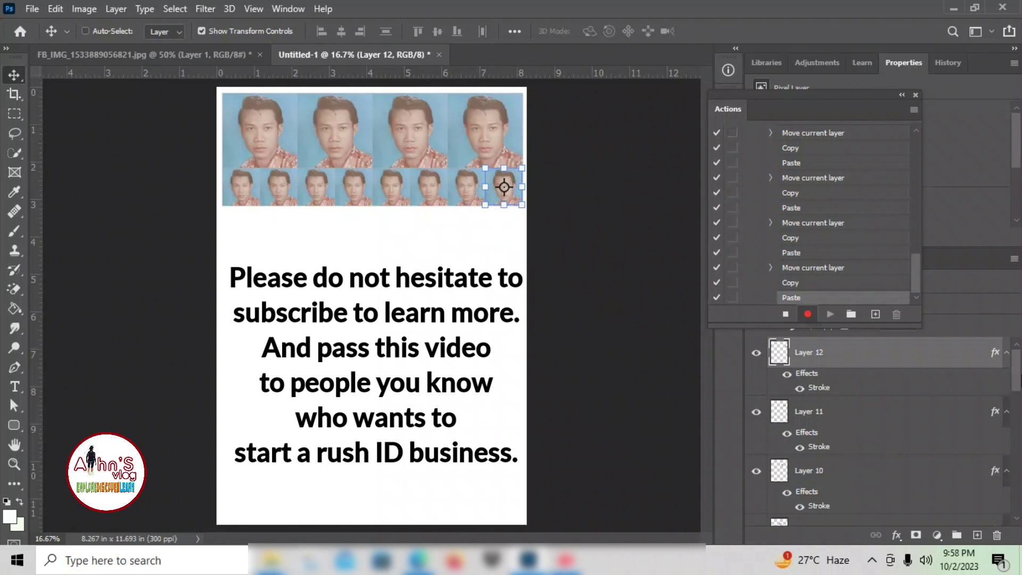
- Merge all visible layers of the layout into the Background layer and stop recording the PACKAGE 02 action
scroll(878, 426, "down", 10)
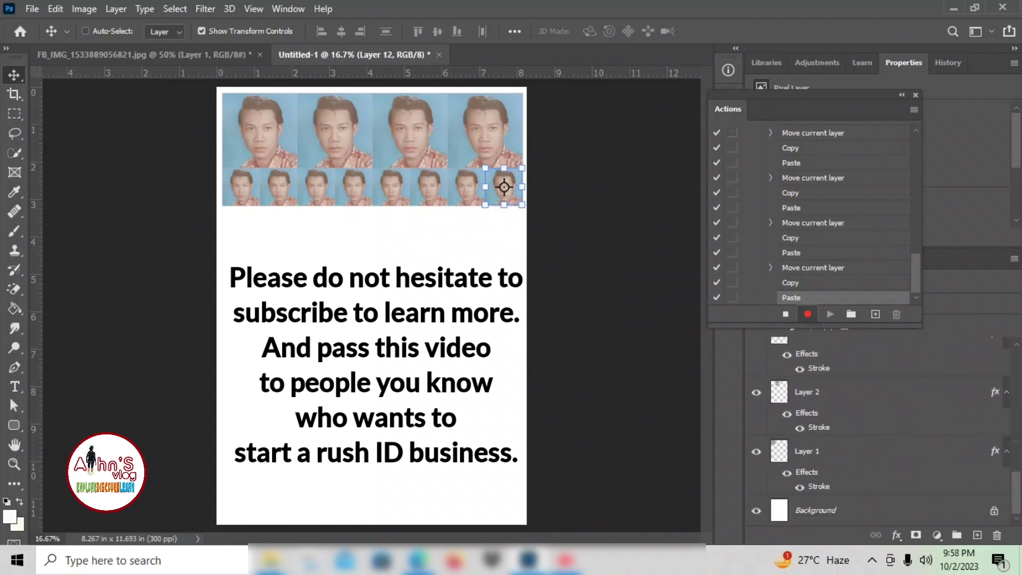
left_click(830, 512)
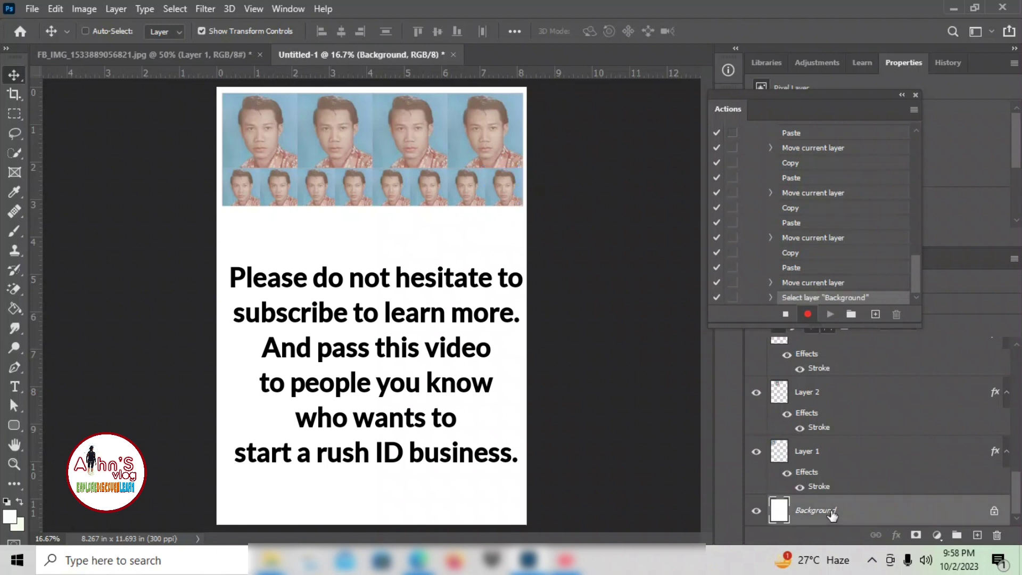
right_click(830, 512)
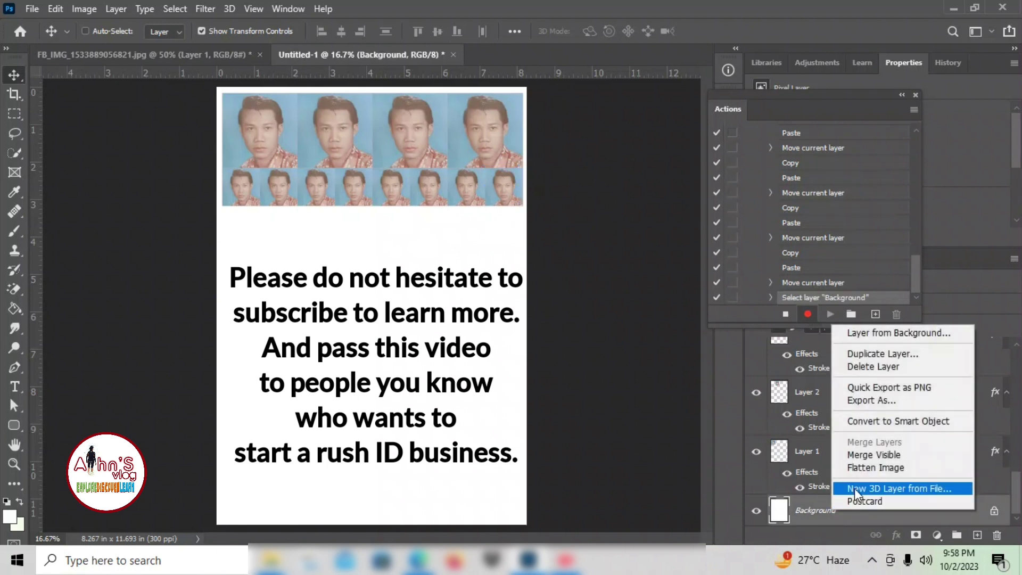
left_click(863, 453)
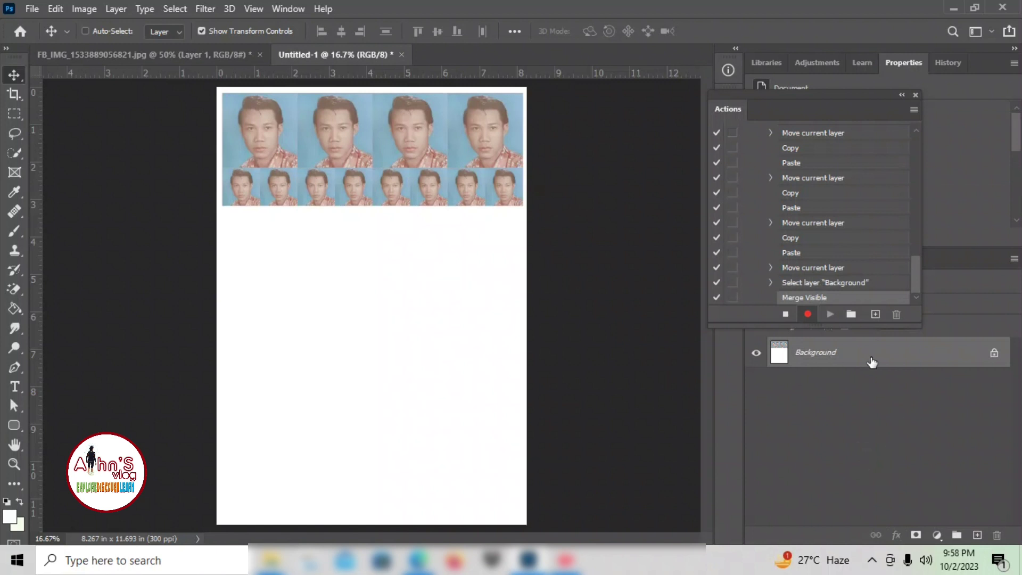
left_click(786, 314)
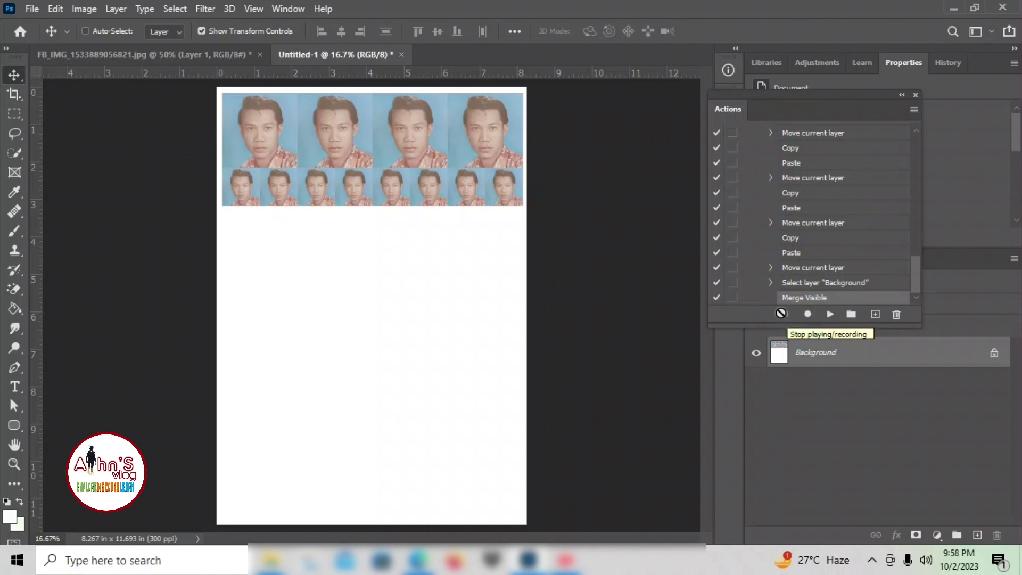
- Hide the action list and close the Untitled-1 layout without saving it
left_click(915, 96)
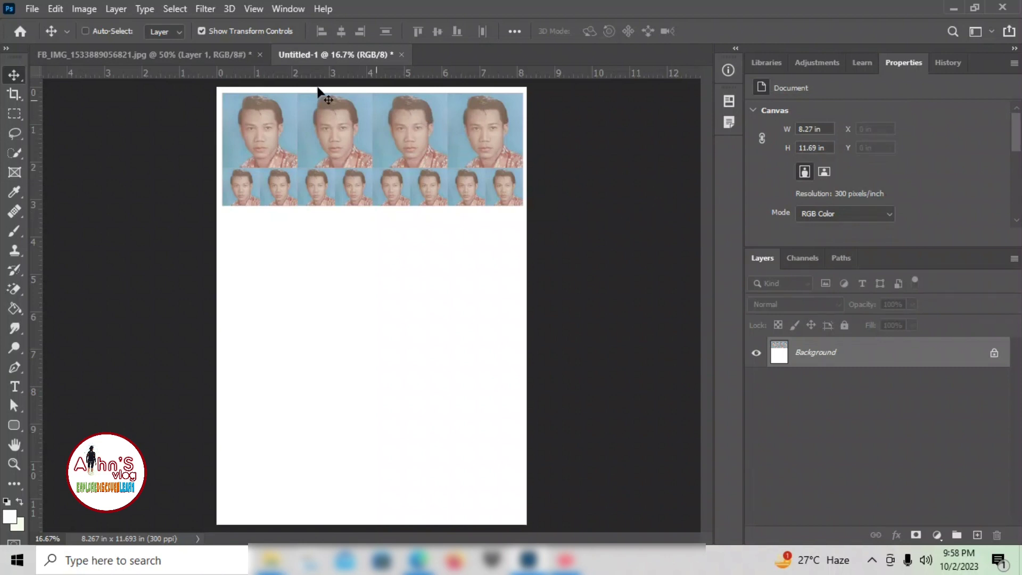
left_click(401, 54)
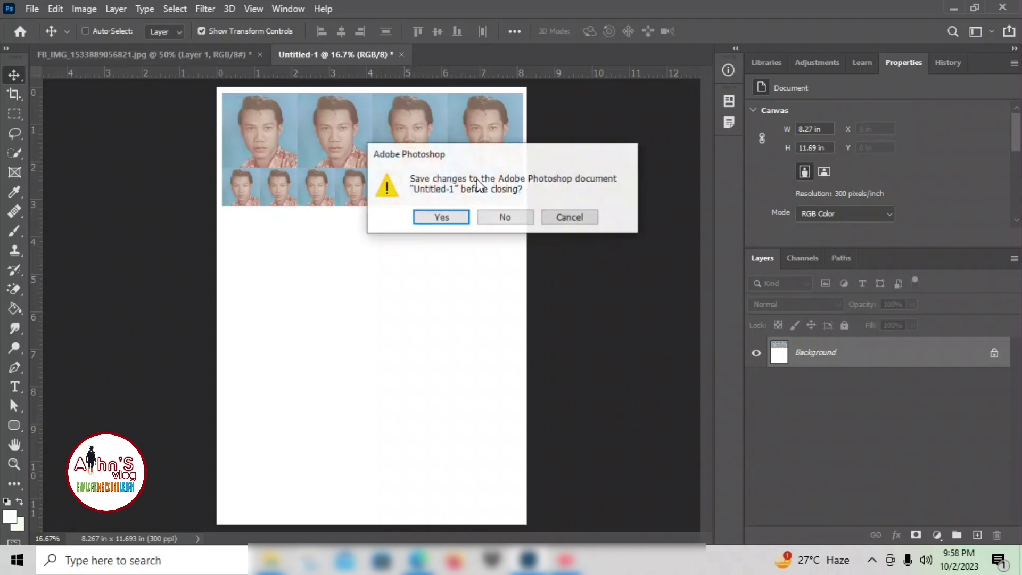
left_click(498, 217)
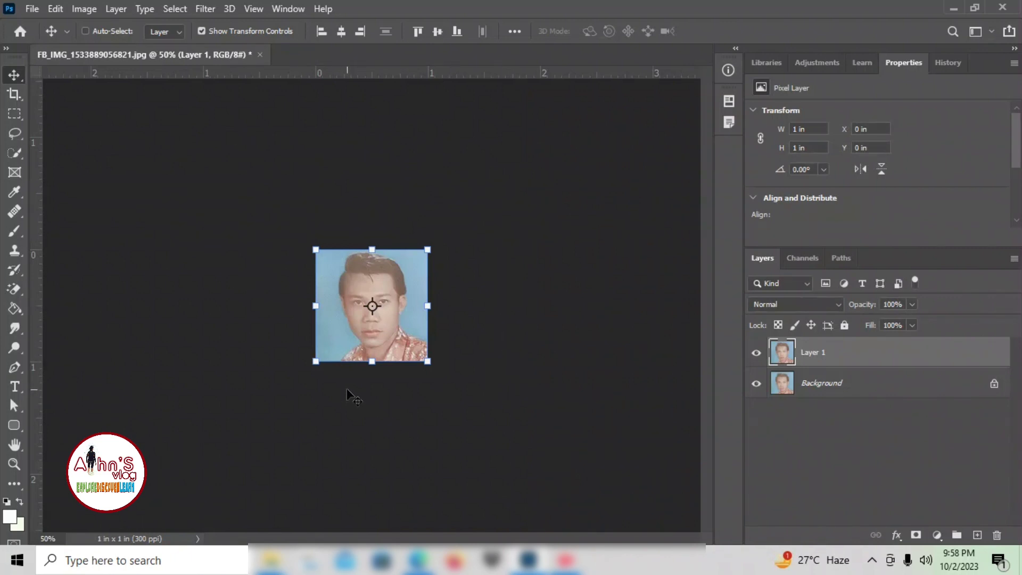
- Undo the 1 x 1 crop of the portrait and crop it to 2 x 2 in at 300 px/in
key("ctrl+z")
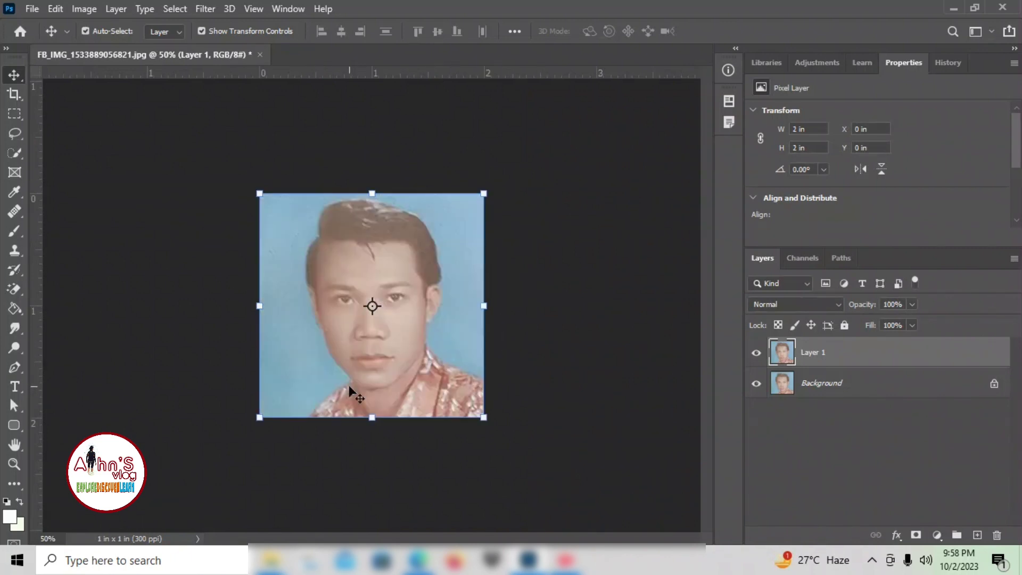
left_click(13, 94)
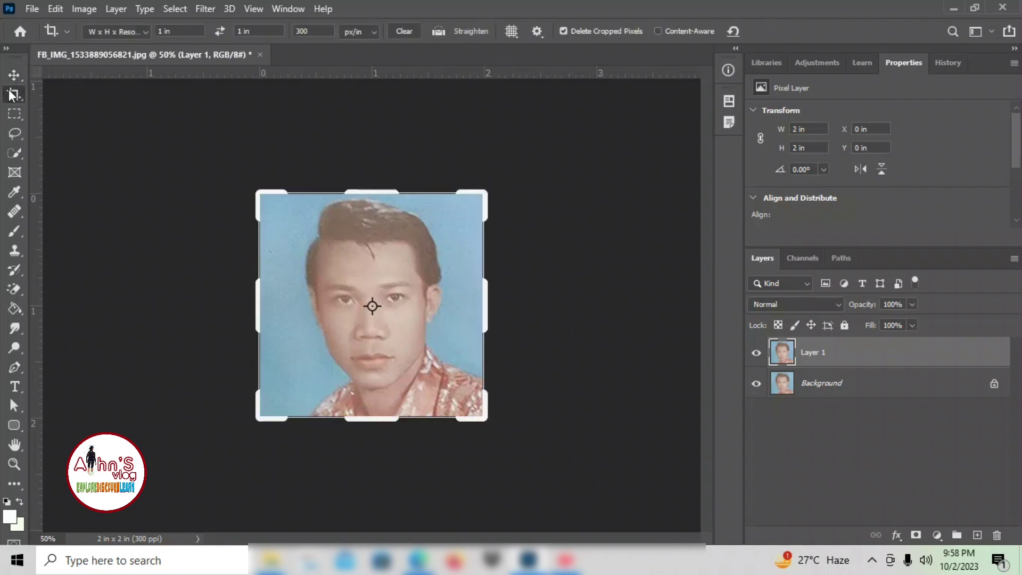
double_click(161, 31)
type("2")
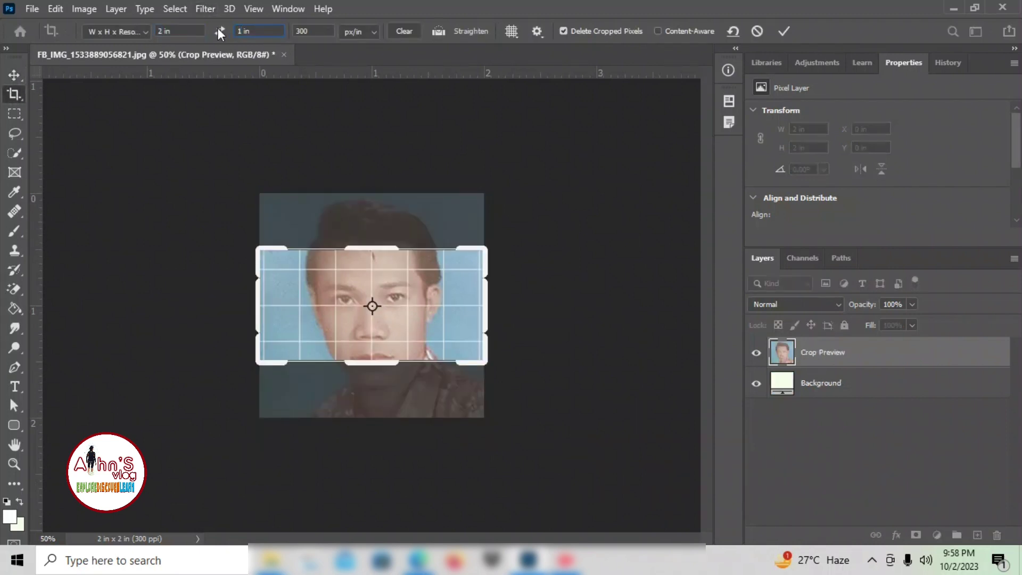
type("2")
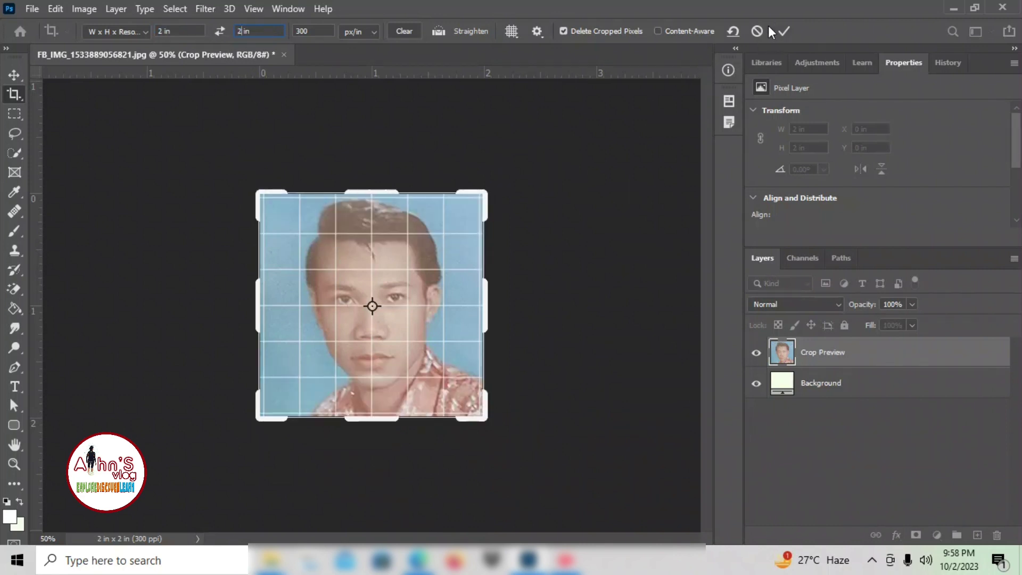
left_click(783, 31)
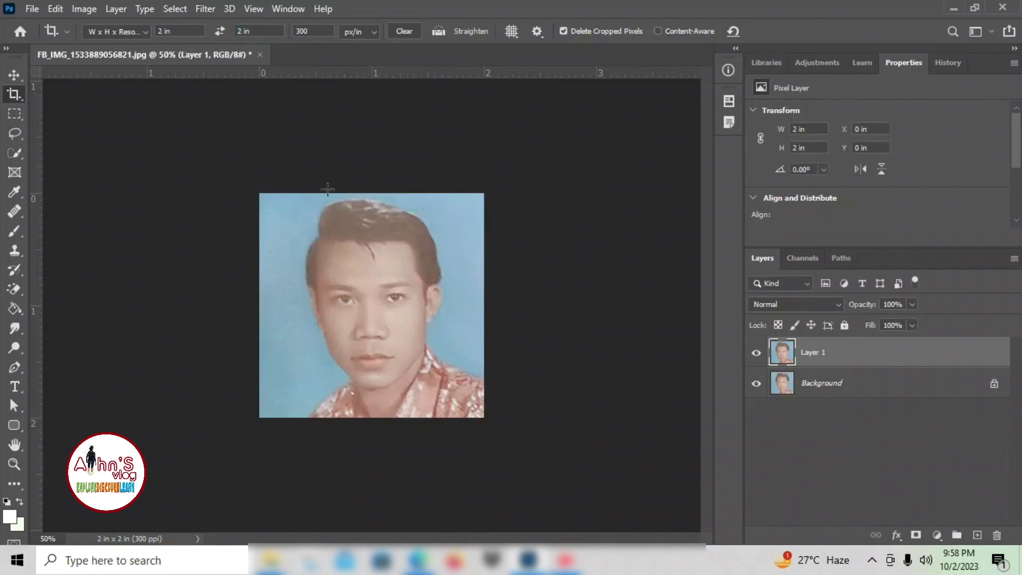
left_click(14, 152)
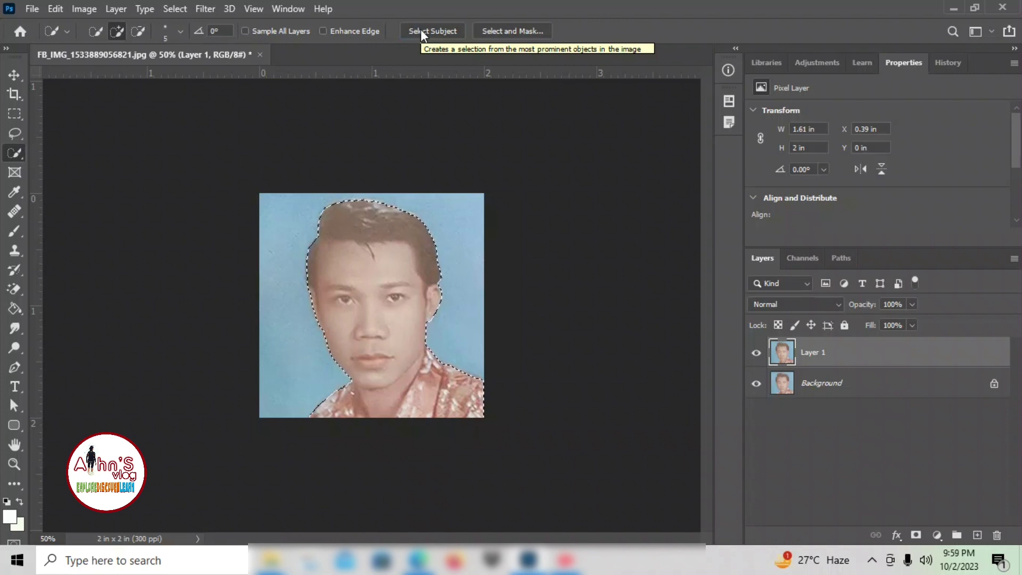
left_click(495, 30)
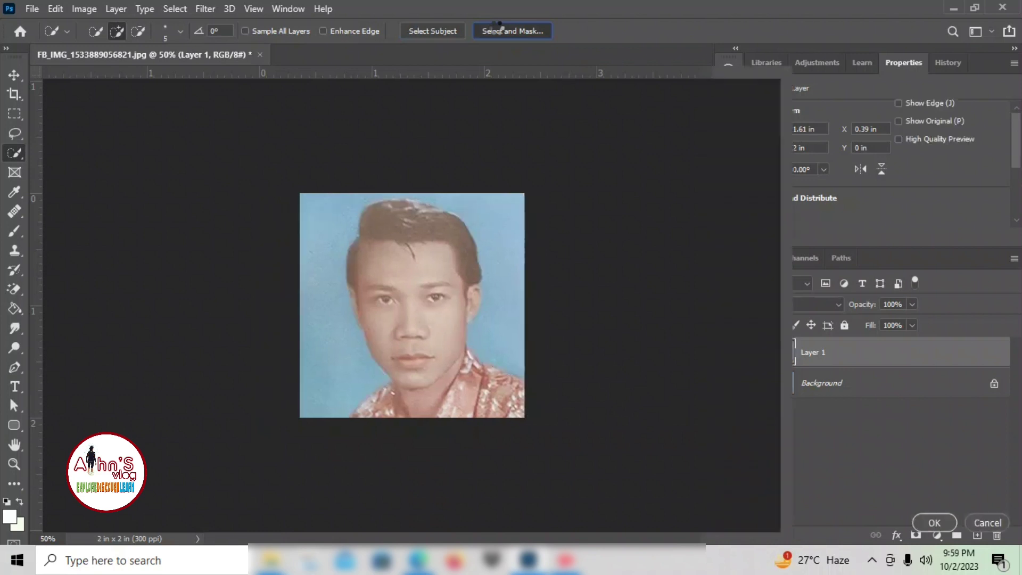
left_click(933, 522)
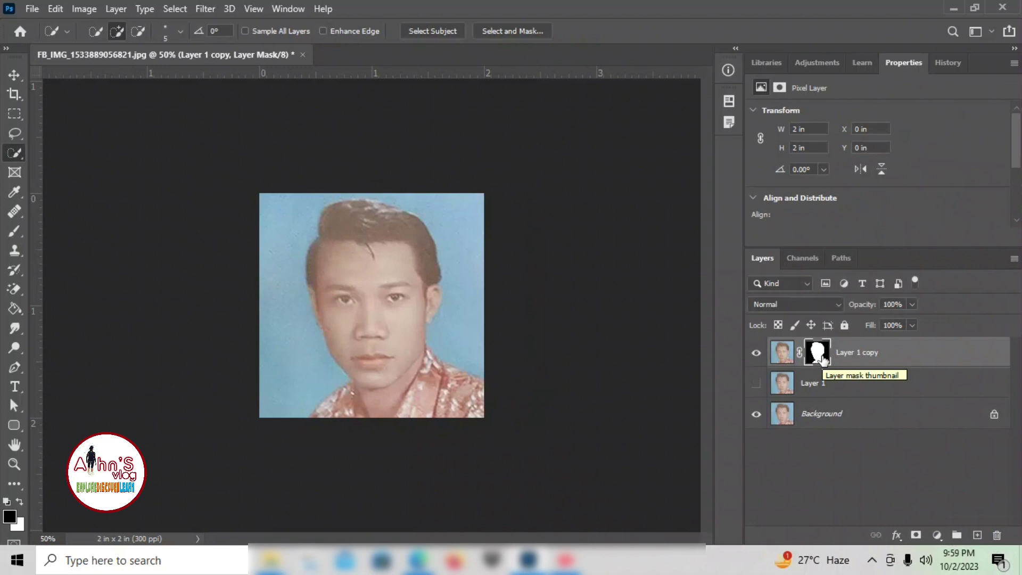
left_click_drag(863, 353, 997, 535)
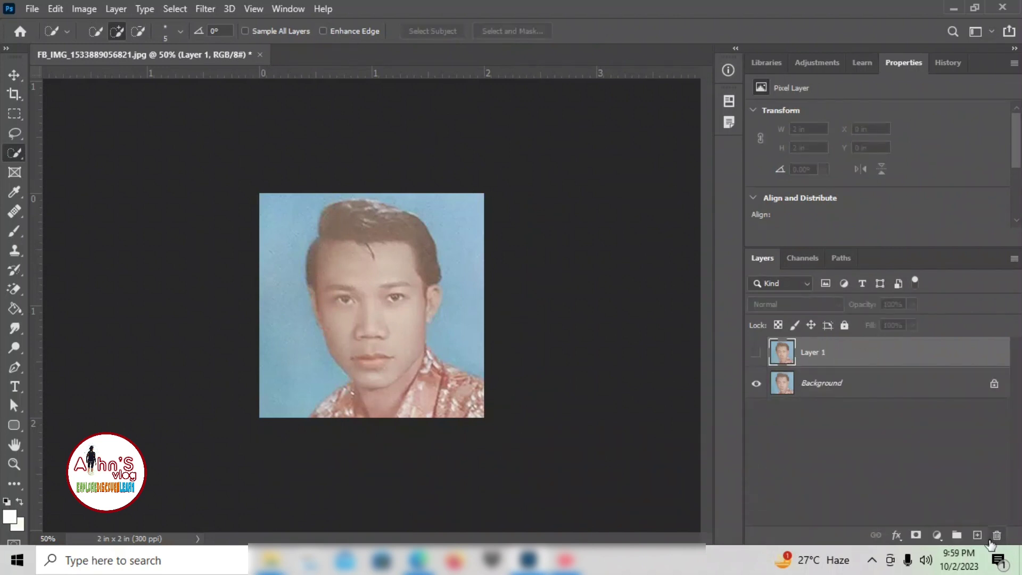
- Delete Layer 1, then select the man on the Background layer and output him with Select and Mask as a masked layer copy
left_click_drag(820, 360, 995, 535)
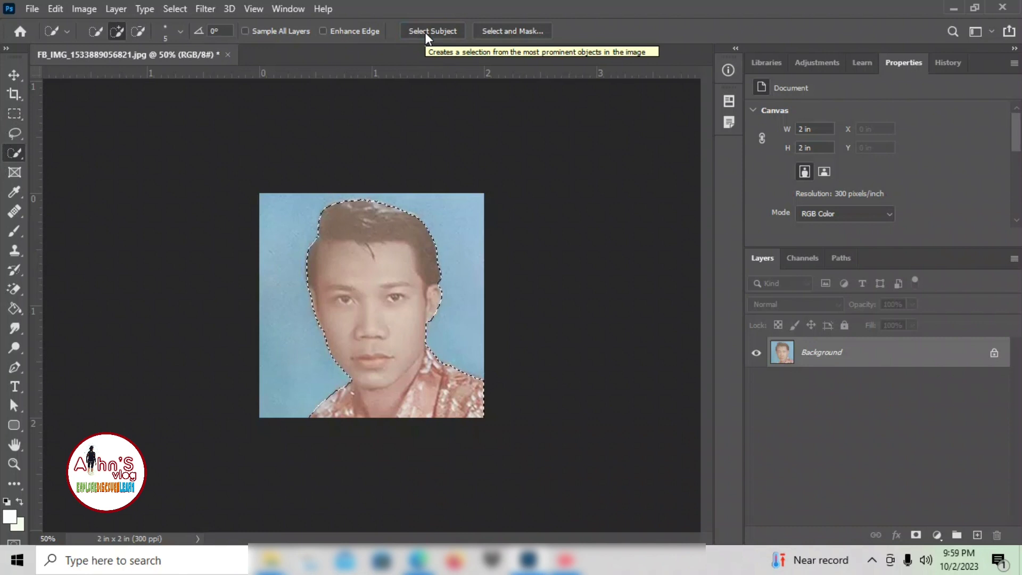
left_click(519, 31)
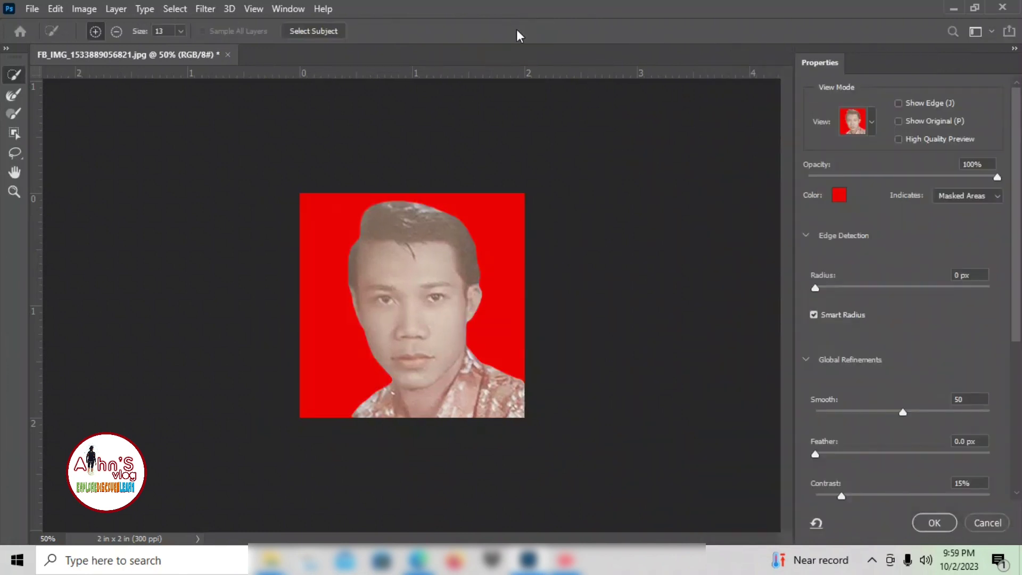
scroll(899, 421, "down", 5)
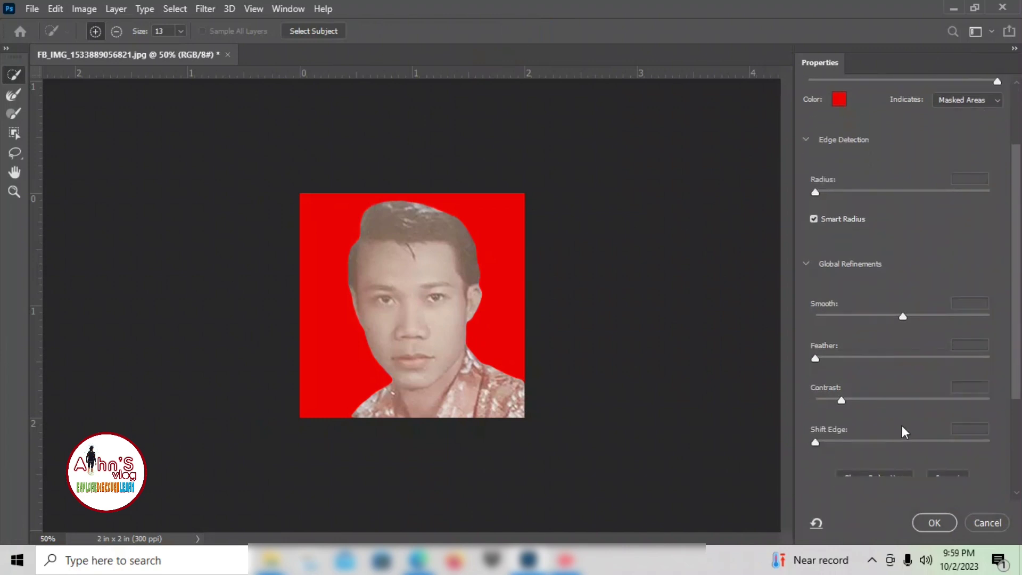
left_click(932, 522)
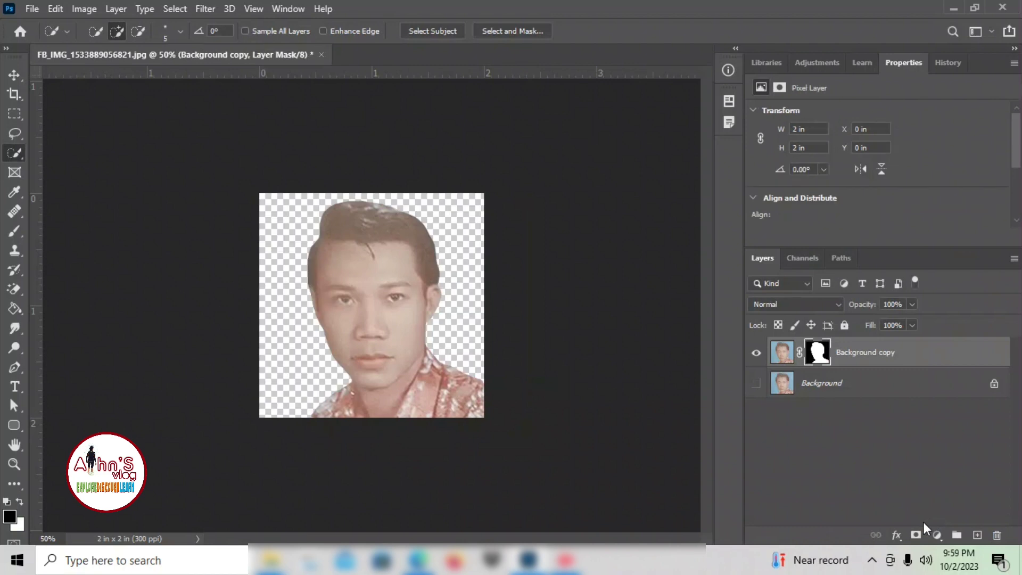
- Flatten the cut-out portrait into a single Background layer, discarding the hidden original
left_click(834, 391)
right_click(832, 386)
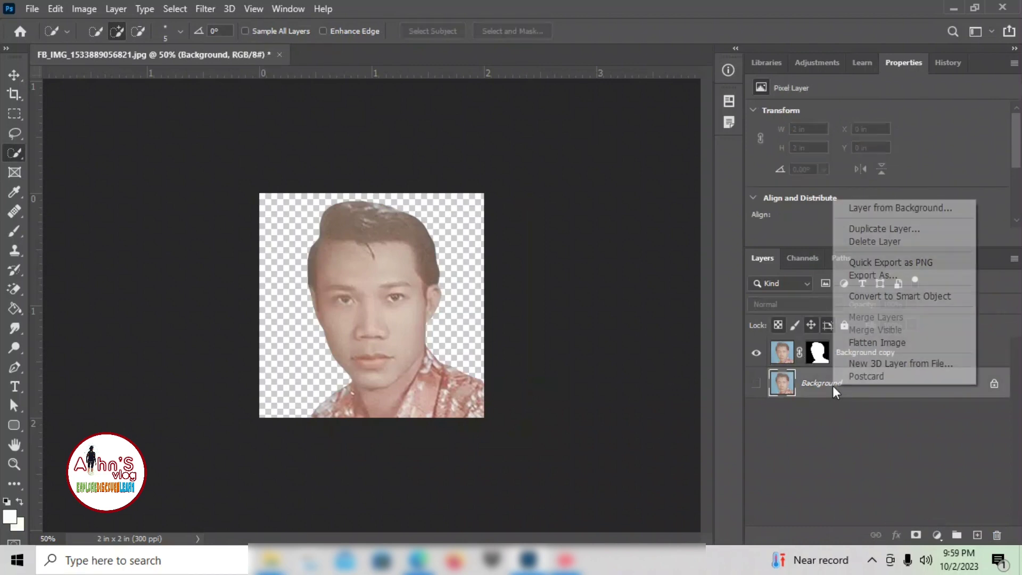
left_click(872, 344)
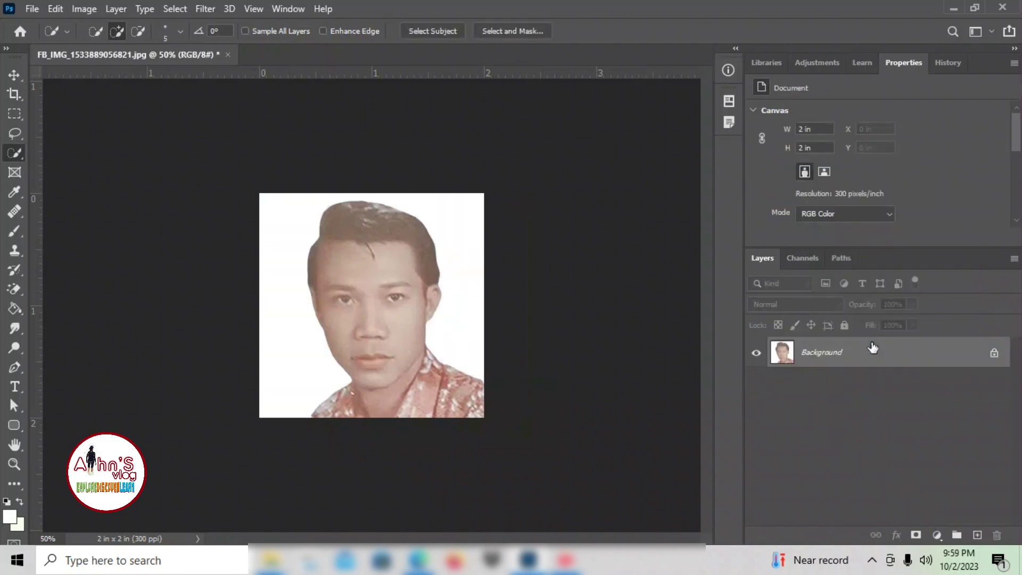
- Apply a Brightness/Contrast adjustment to the portrait with brightness 50 and a lowered contrast
left_click(85, 8)
mouse_move(102, 48)
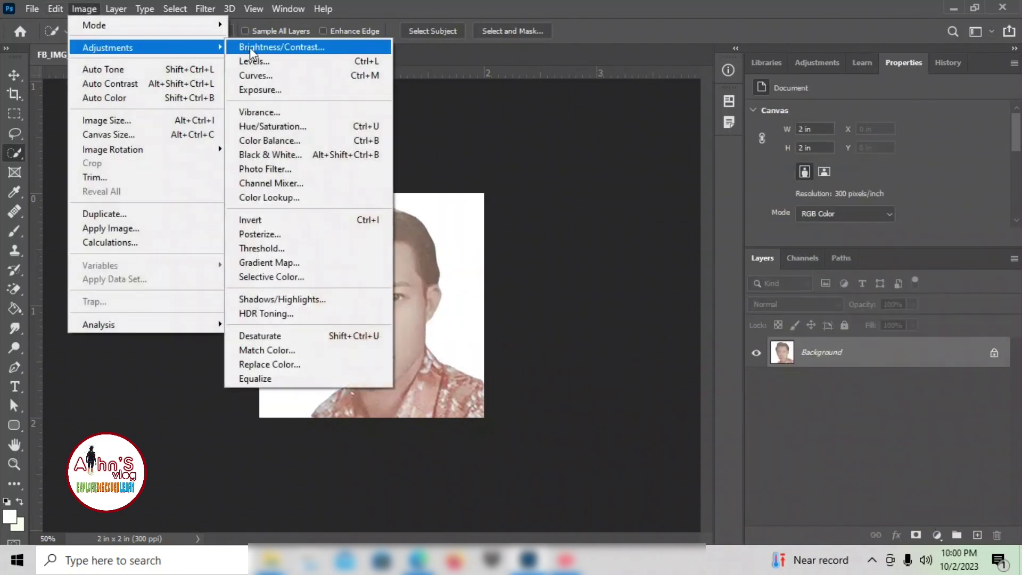
left_click(246, 47)
left_click_drag(743, 241, 765, 240)
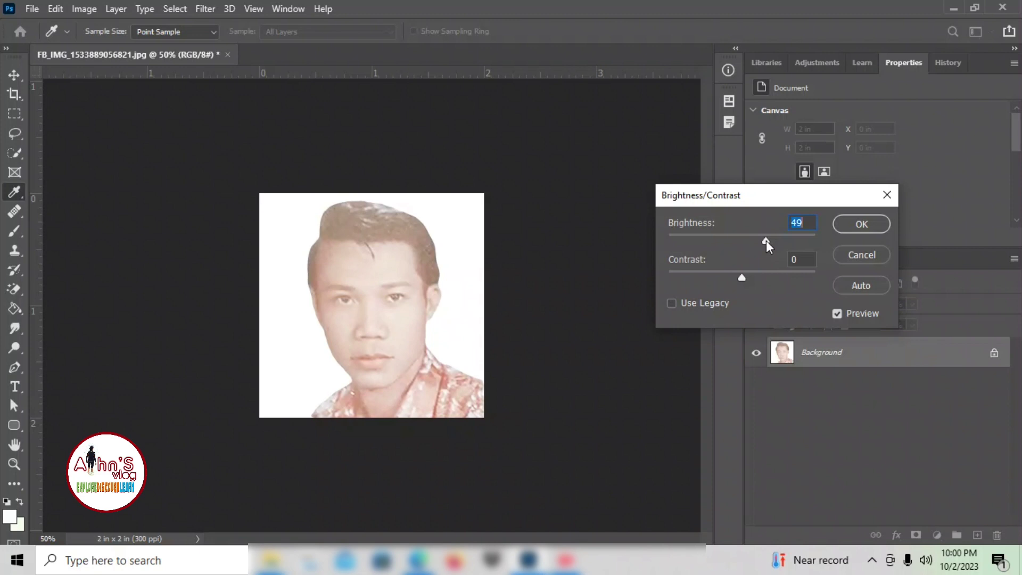
type("50")
left_click_drag(741, 277, 689, 289)
key("Tab")
left_click(862, 224)
key("w")
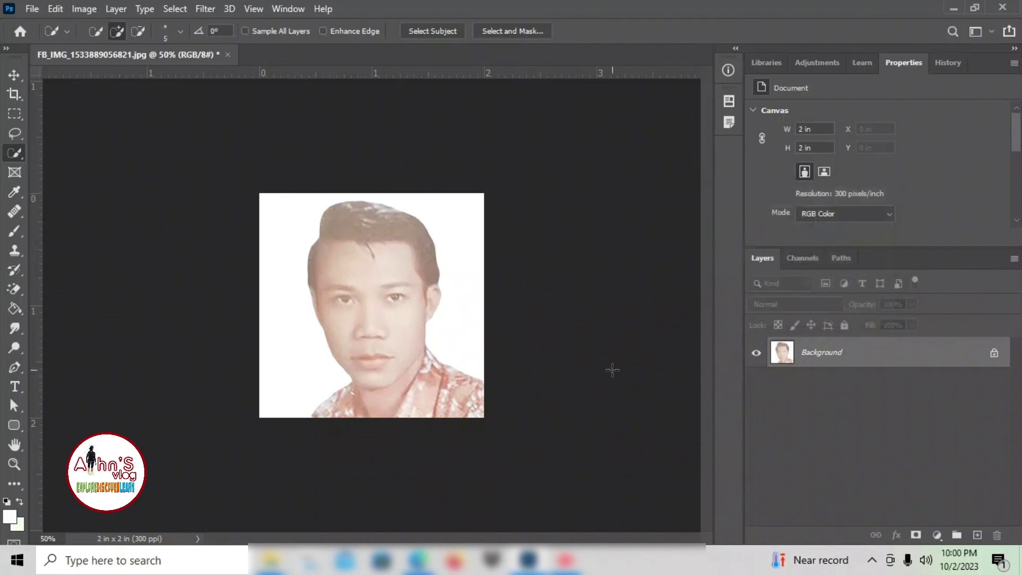